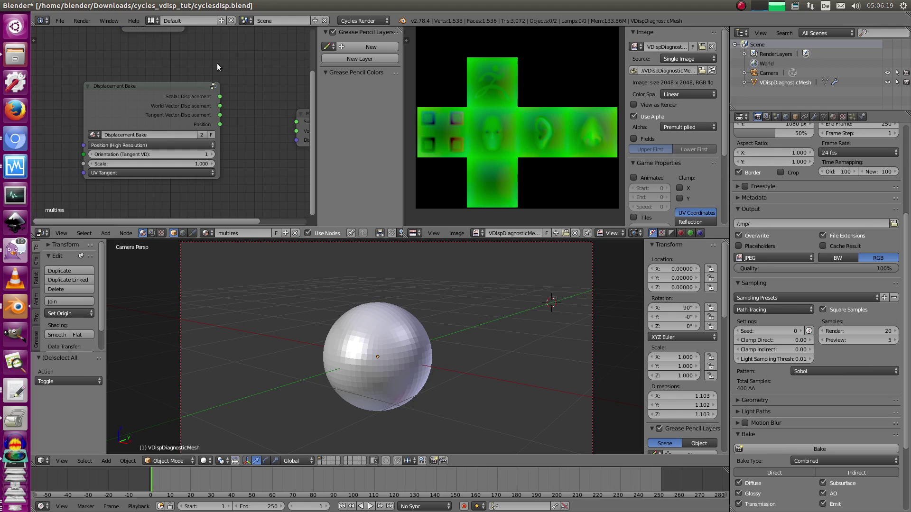
- Review the available render engines and examine the inputs and outputs of the Displacement Bake group node in the multires material
click(366, 21)
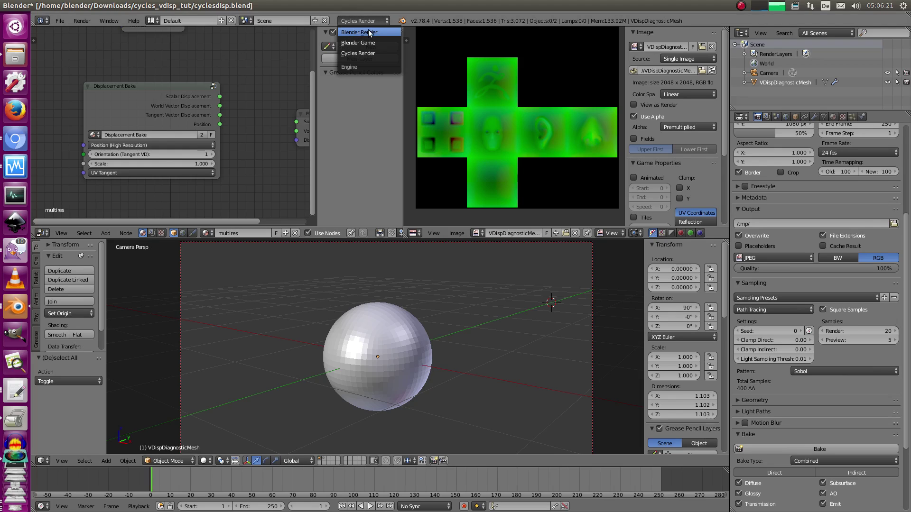
scroll(203, 135, up, 1)
middle_drag(202, 135, 212, 132)
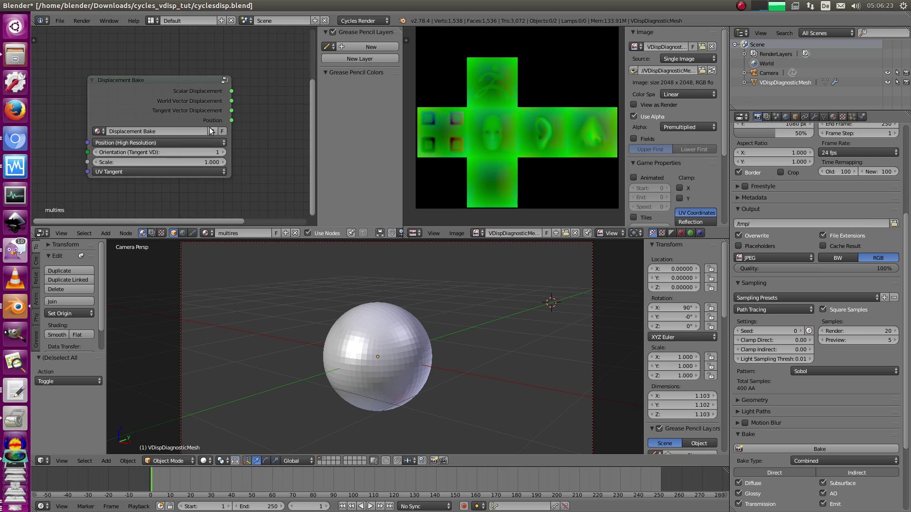
drag(229, 92, 238, 137)
key(Home)
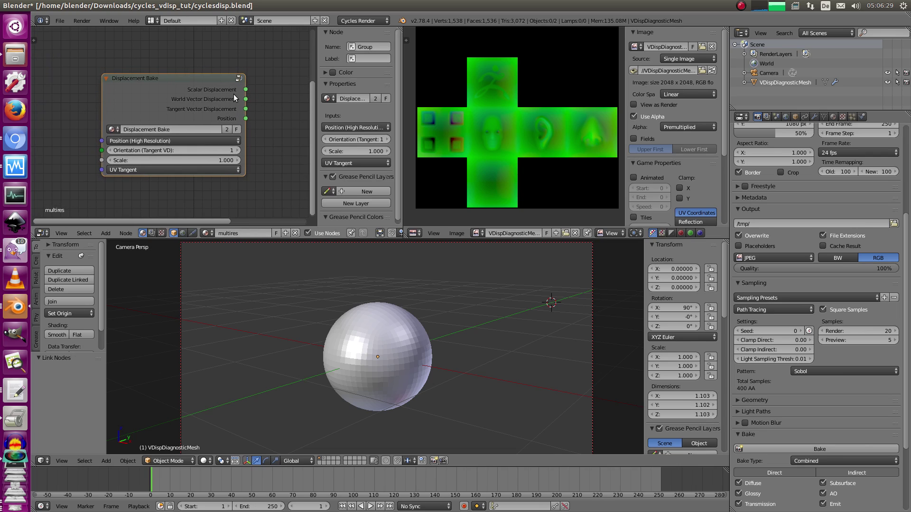
middle_drag(193, 101, 224, 98)
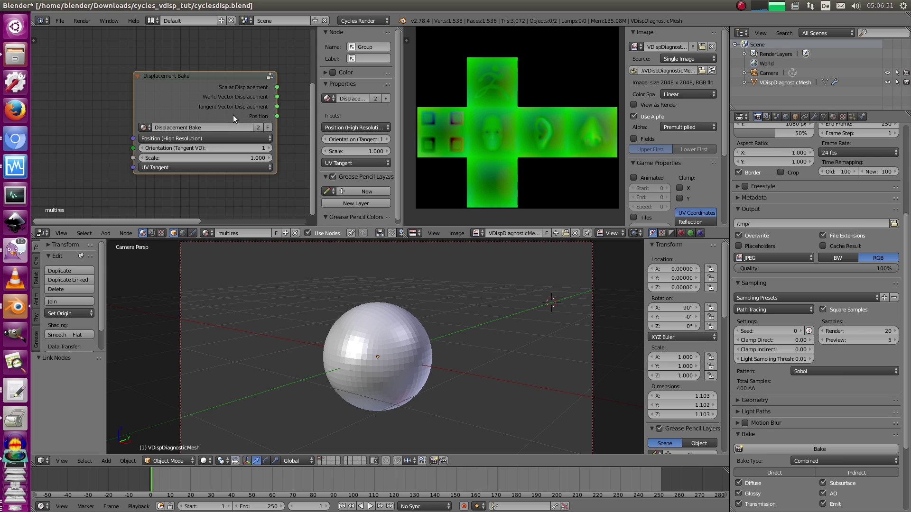
scroll(206, 82, up, 3)
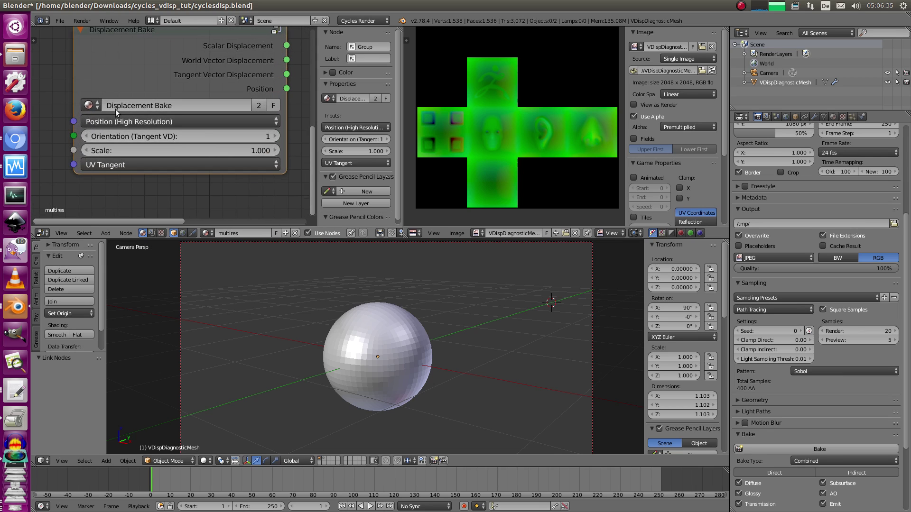
scroll(216, 104, down, 1)
scroll(251, 122, down, 1)
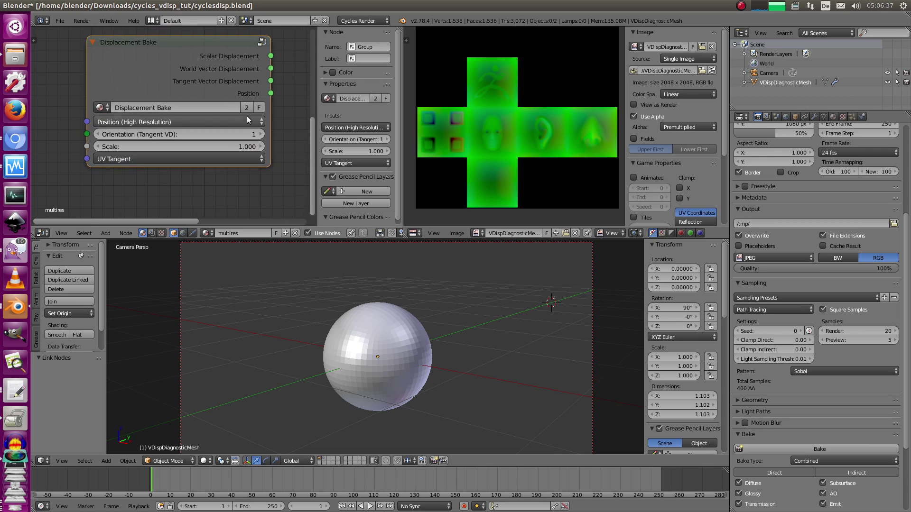
middle_drag(273, 91, 247, 112)
key(ctrl+space)
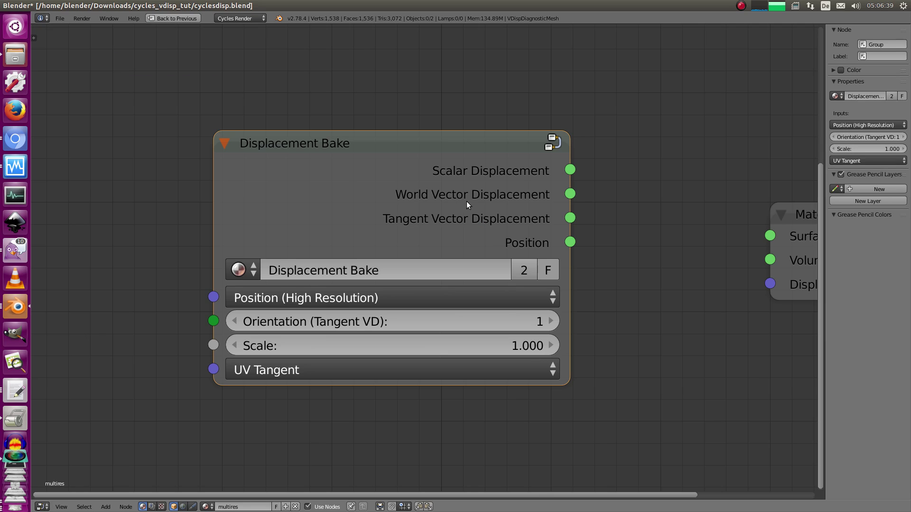
middle_drag(469, 194, 488, 167)
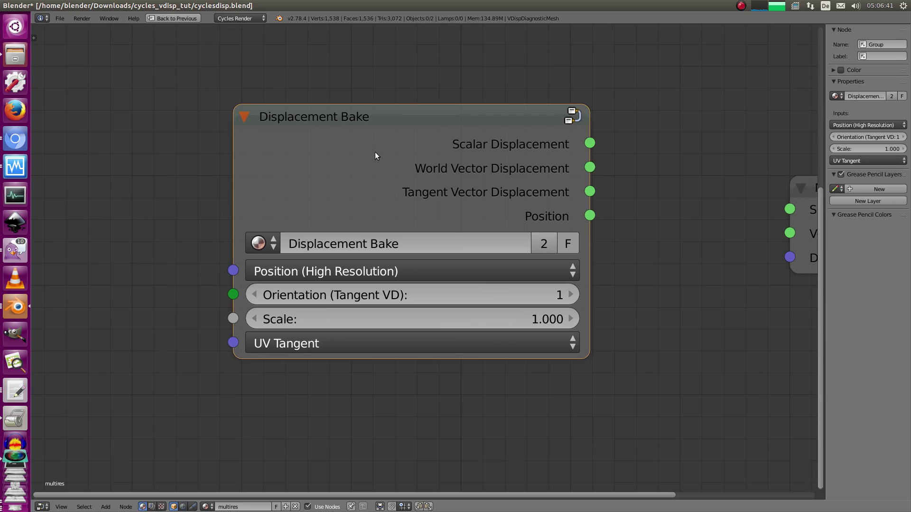
middle_drag(495, 130, 358, 146)
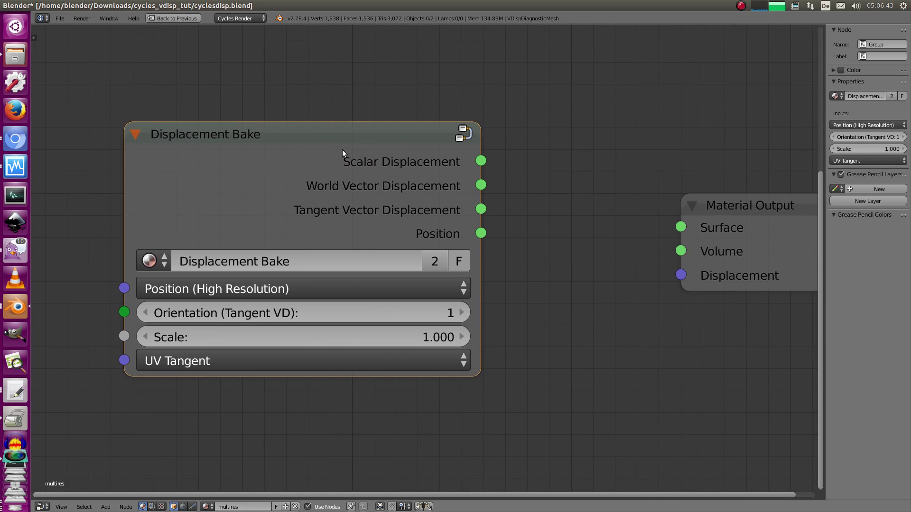
- Compare the Scalar Displacement output of the Displacement Bake node with the Displacement input of the Material Output node
drag(481, 160, 504, 107)
drag(375, 189, 461, 184)
drag(532, 183, 493, 189)
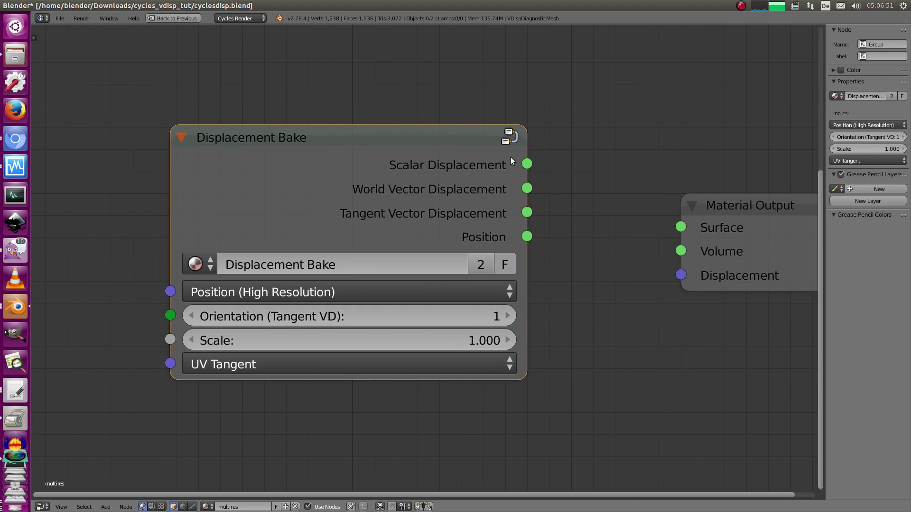
mouse_move(527, 164)
mouse_down()
mouse_move(535, 163)
mouse_move(537, 196)
mouse_move(538, 175)
mouse_up()
drag(452, 161, 395, 172)
drag(470, 175, 503, 175)
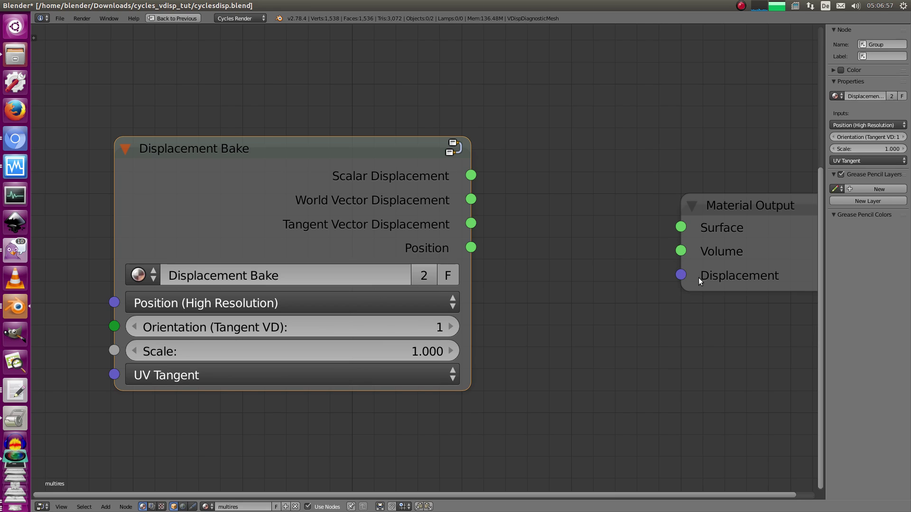
scroll(677, 235, down, 1)
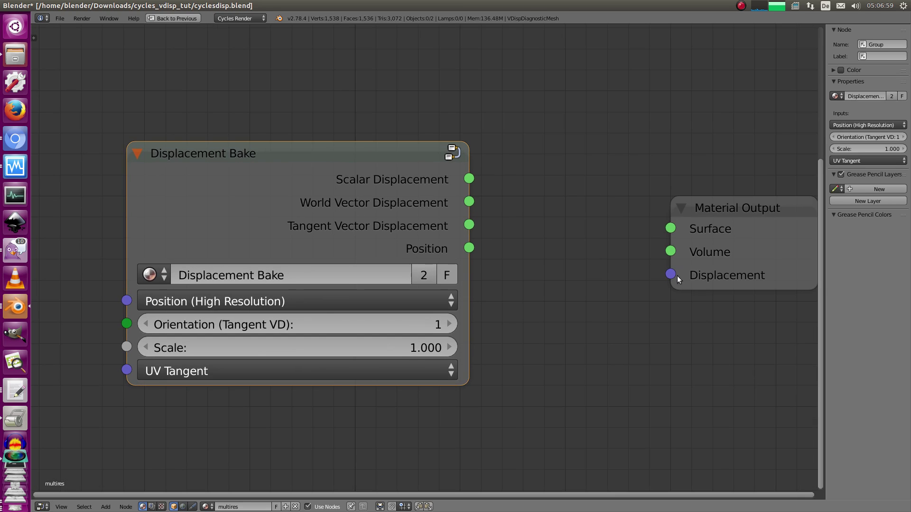
drag(670, 274, 659, 291)
- Set the displacement method of the multires material to True
key(shift+space)
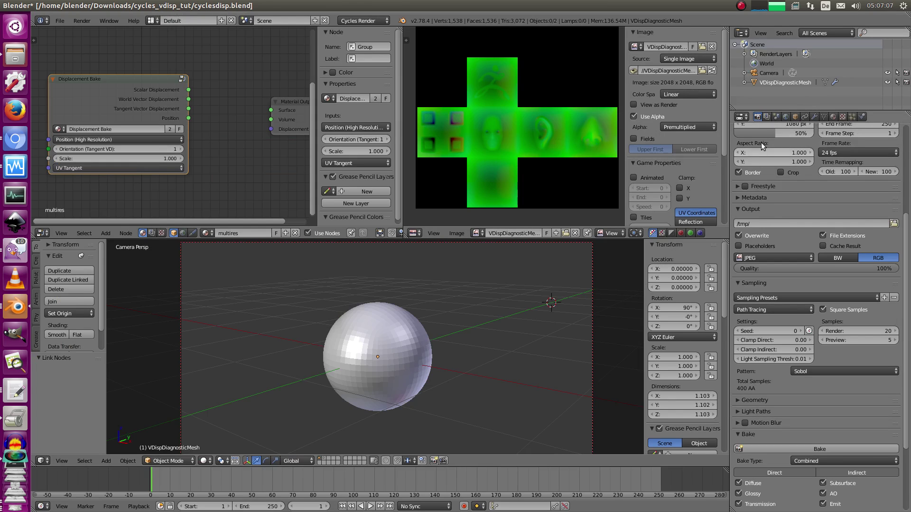
click(824, 117)
click(833, 117)
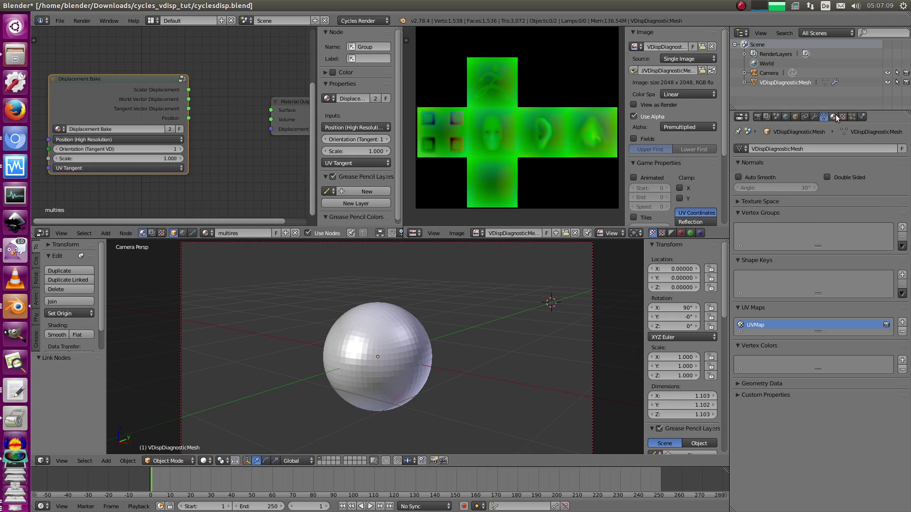
click(762, 341)
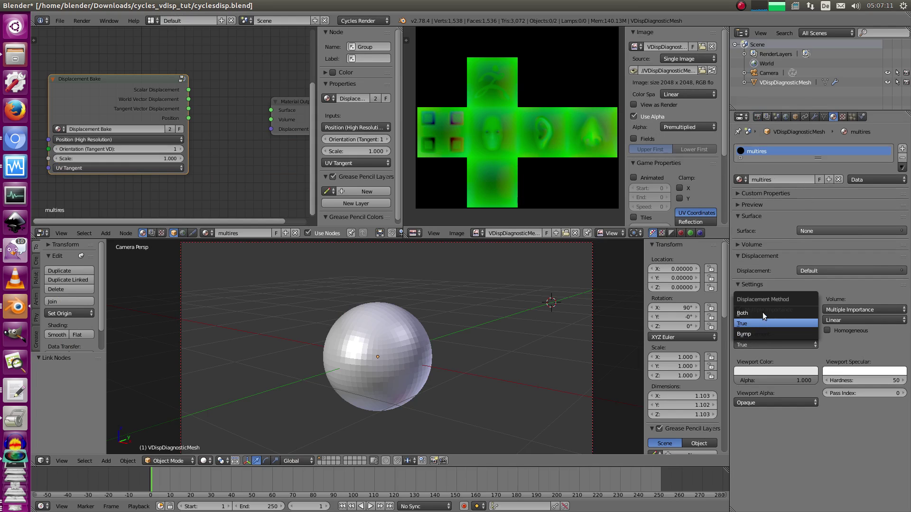
click(755, 323)
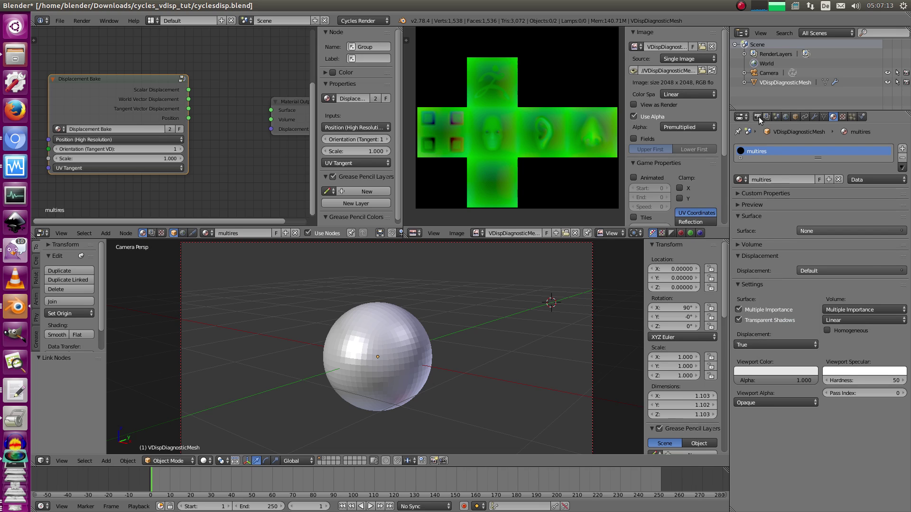
- Examine the vector displacement outputs of the Displacement Bake node alongside the Material Output node
key(ctrl+Up)
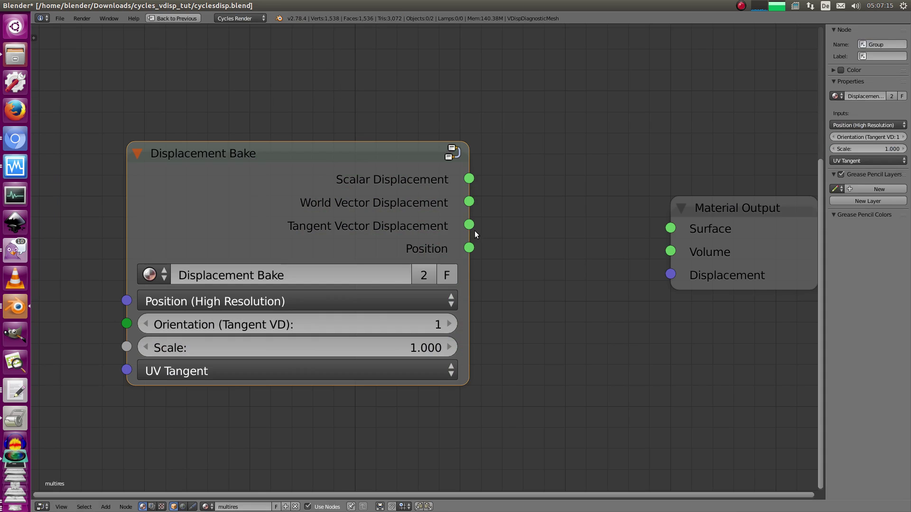
drag(475, 234, 528, 254)
scroll(522, 237, down, 2)
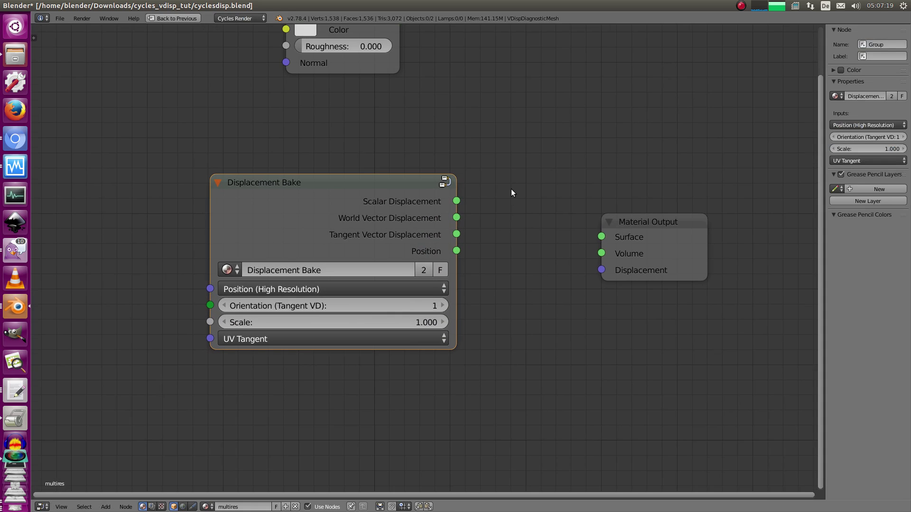
scroll(511, 189, up, 2)
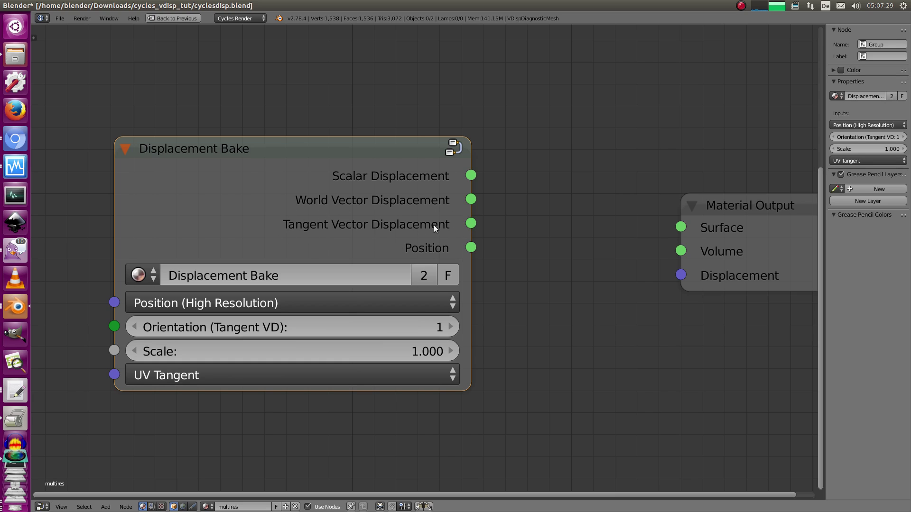
click(15, 307)
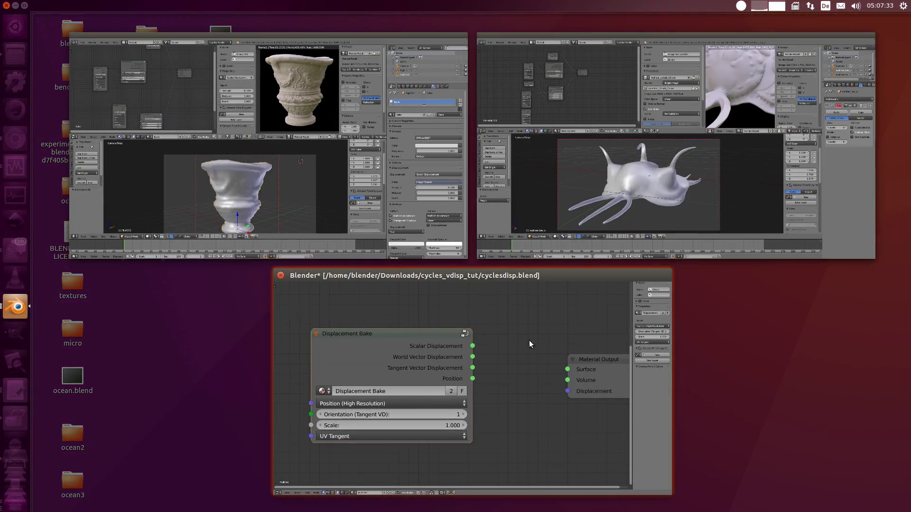
click(529, 343)
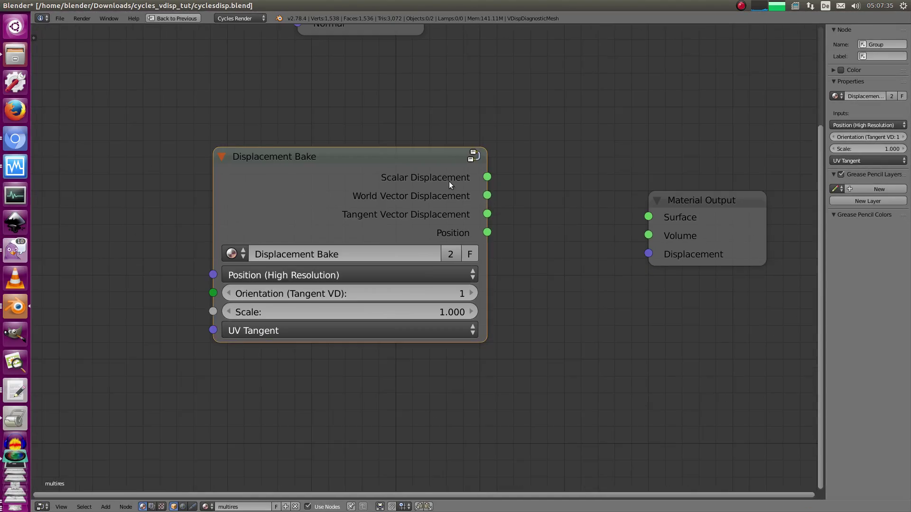
mouse_move(503, 199)
middle_down()
mouse_move(520, 236)
mouse_move(501, 216)
middle_up()
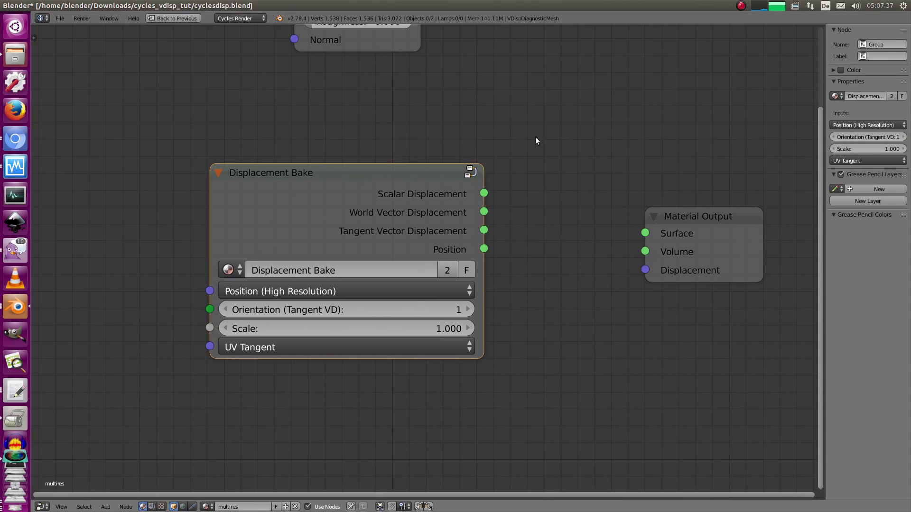
- Select the VDispDiagnosticMesh sphere and raise its Multires preview level to 4
key(ctrl+Up)
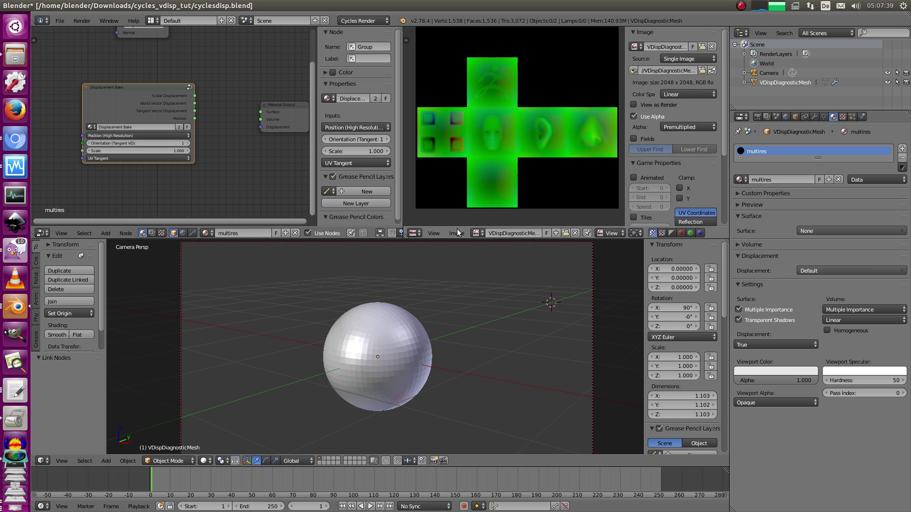
right_click(413, 329)
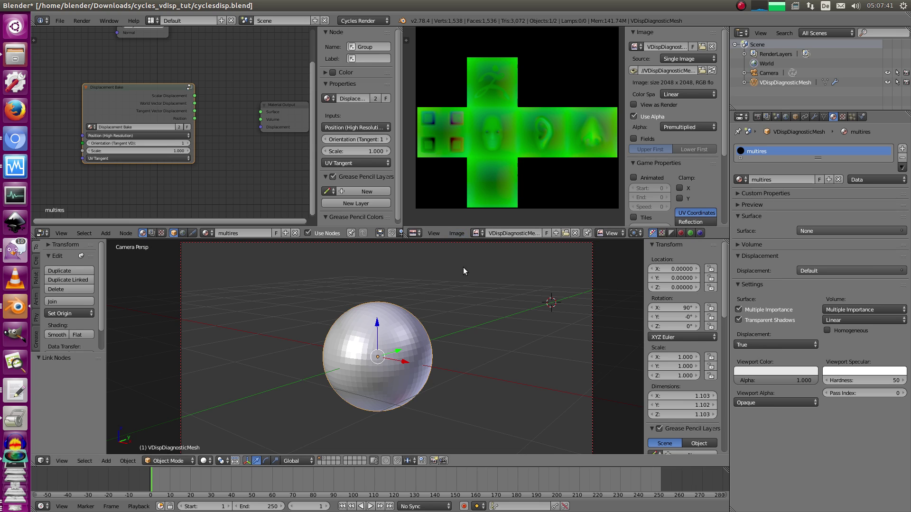
click(814, 117)
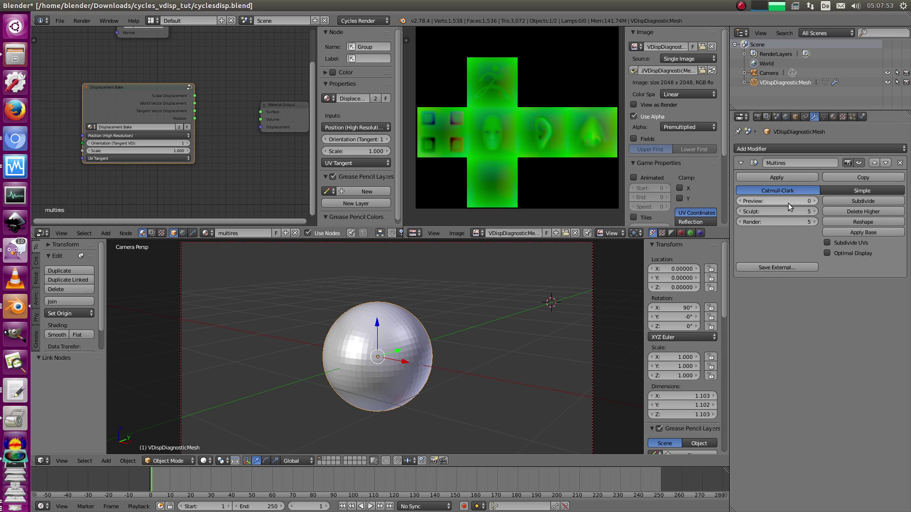
click(814, 201)
click(814, 201)
click(814, 201)
click(814, 202)
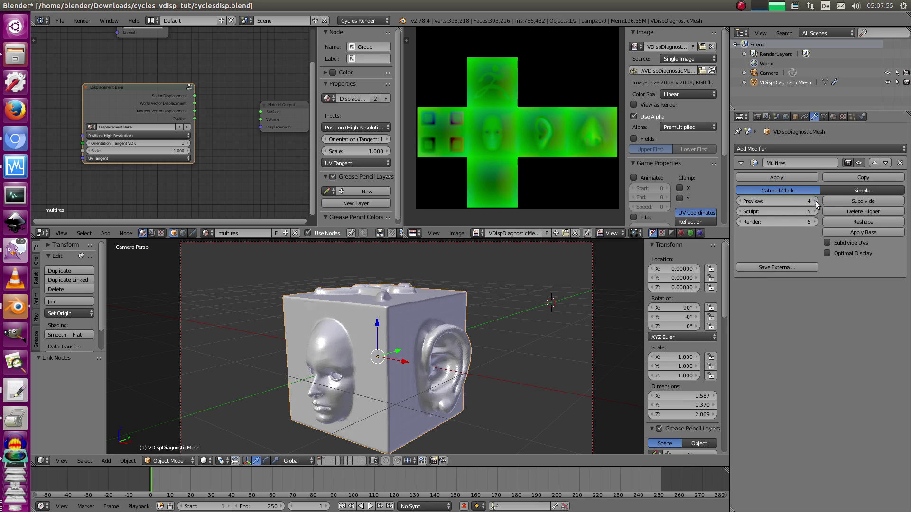
- Compare the low-resolution and level 4 Multires shapes of the diagnostic mesh from several sides
mouse_move(808, 201)
mouse_down()
mouse_move(760, 205)
mouse_move(790, 200)
mouse_up()
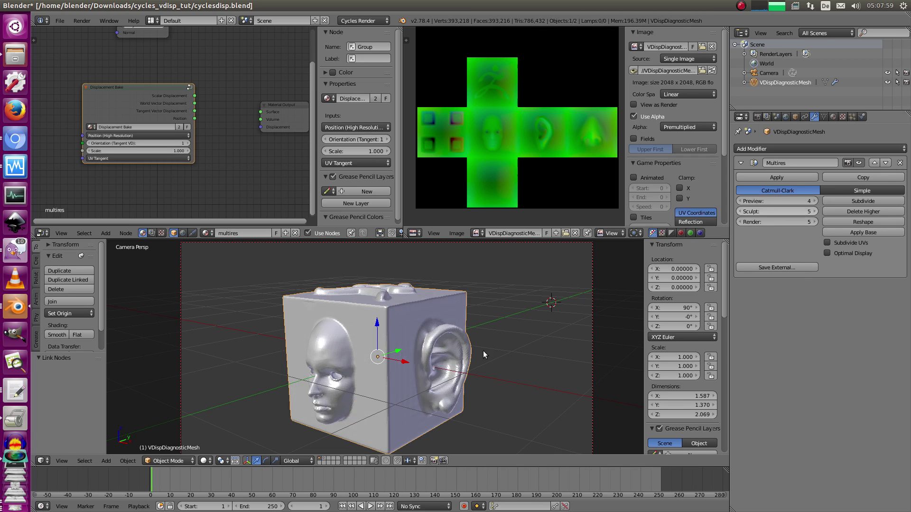
middle_drag(482, 353, 256, 345)
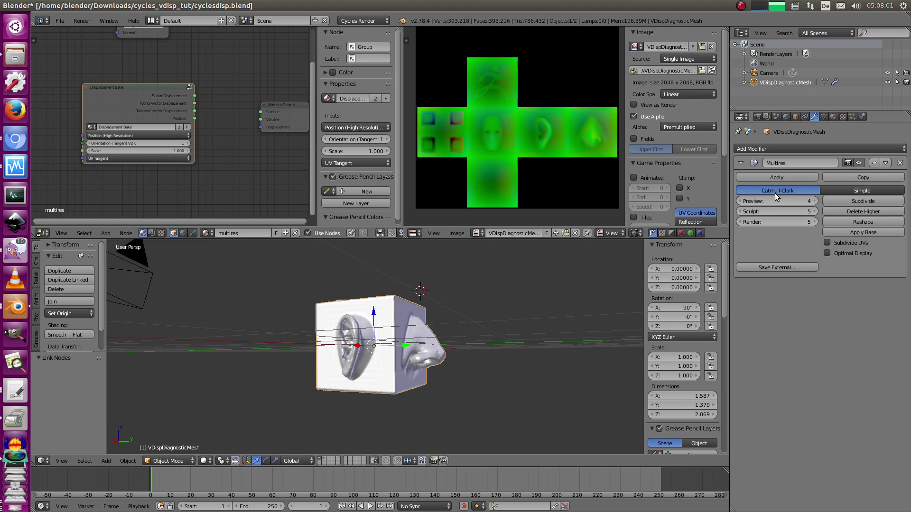
drag(771, 201, 733, 211)
middle_drag(417, 348, 405, 377)
drag(792, 201, 813, 205)
middle_drag(484, 349, 385, 349)
- Switch to ZBrush in the virtual machine, lower the sculpted cube to subdivision level 1 and switch to its stored morph target
click(7, 170)
drag(614, 189, 612, 192)
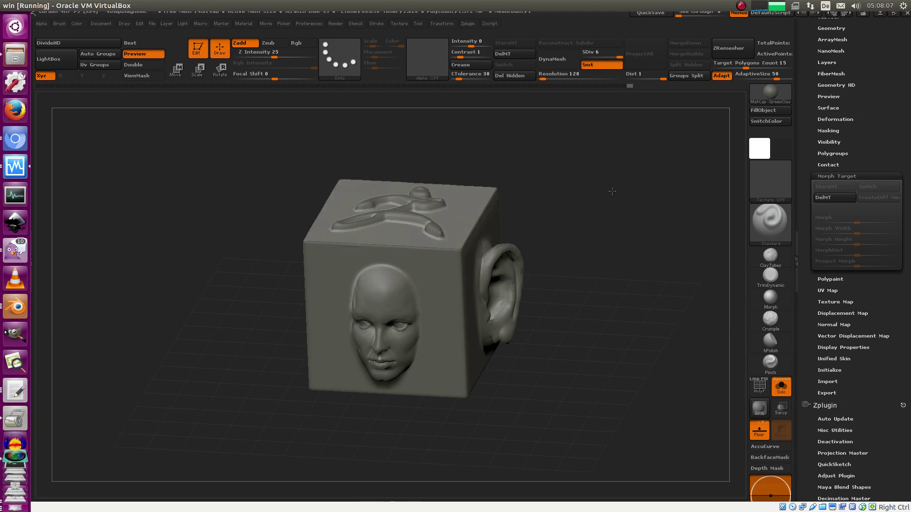
key(shift+d)
key(shift+d)
key(shift+d)
key(shift+d)
key(shift+d)
click(867, 187)
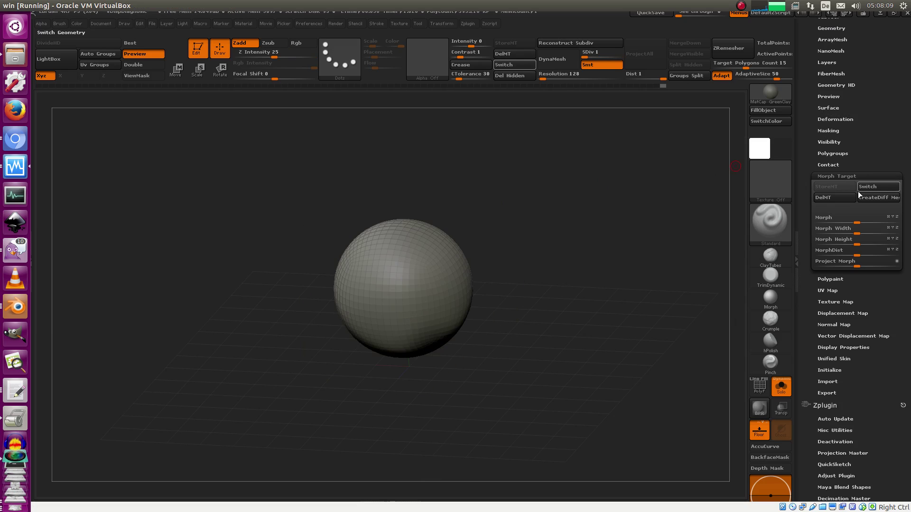
- Switch back to Blender and set the Multires preview level of the diagnostic mesh to 0
click(16, 307)
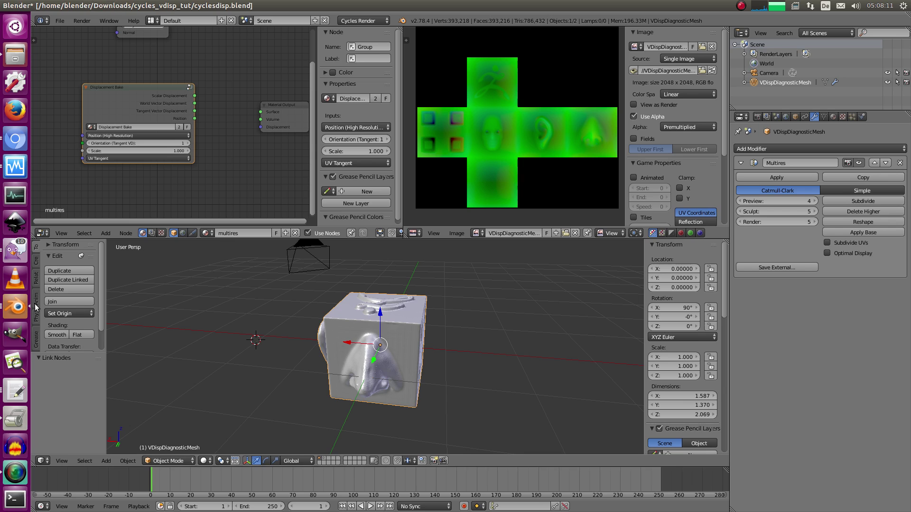
drag(800, 199, 770, 203)
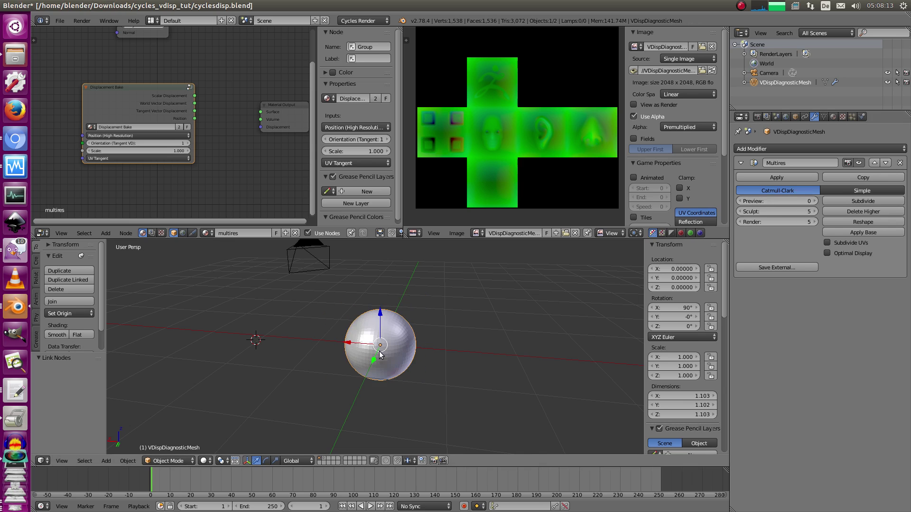
middle_drag(380, 354, 427, 348)
scroll(461, 327, up, 4)
middle_drag(263, 216, 277, 212)
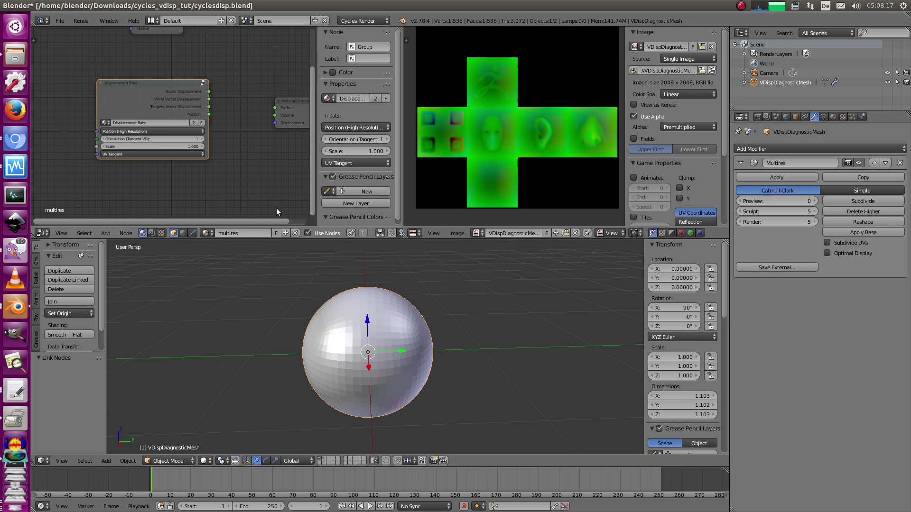
- Inspect the UV layout of the whole base mesh over the displacement map in Edit Mode
key(Tab)
key(a)
key(a)
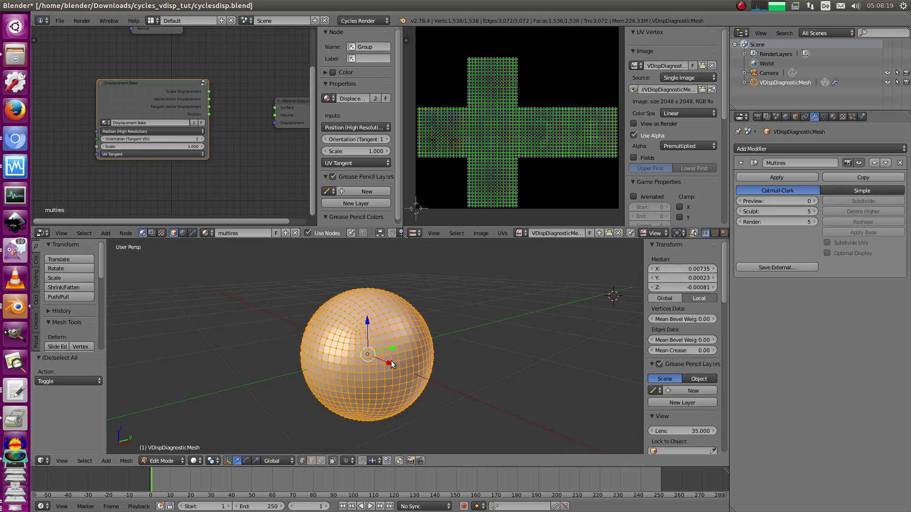
key(Tab)
- Connect the Displacement Bake node's Position output to the Surface input of the Material Output
key(ctrl+Up)
scroll(420, 280, down, 3)
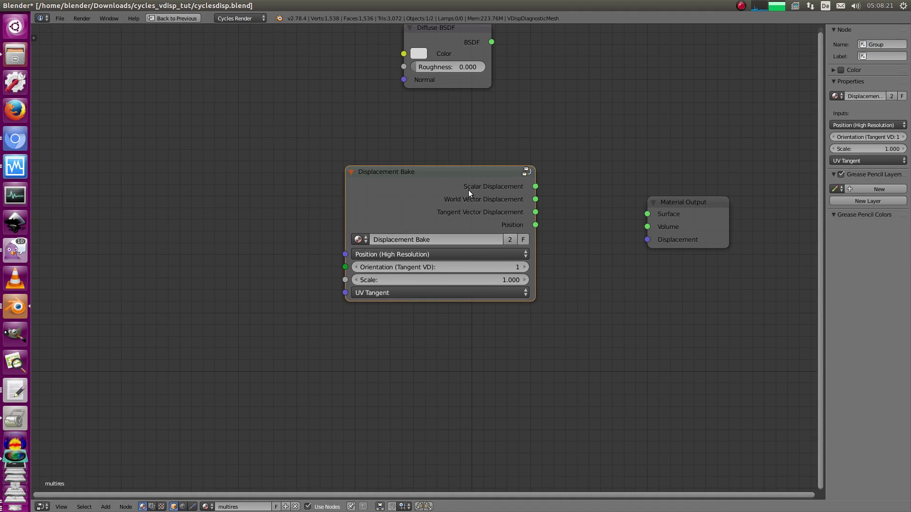
mouse_move(429, 205)
mouse_down()
mouse_move(438, 198)
mouse_move(420, 207)
mouse_up()
middle_drag(474, 181, 410, 195)
scroll(412, 200, up, 4)
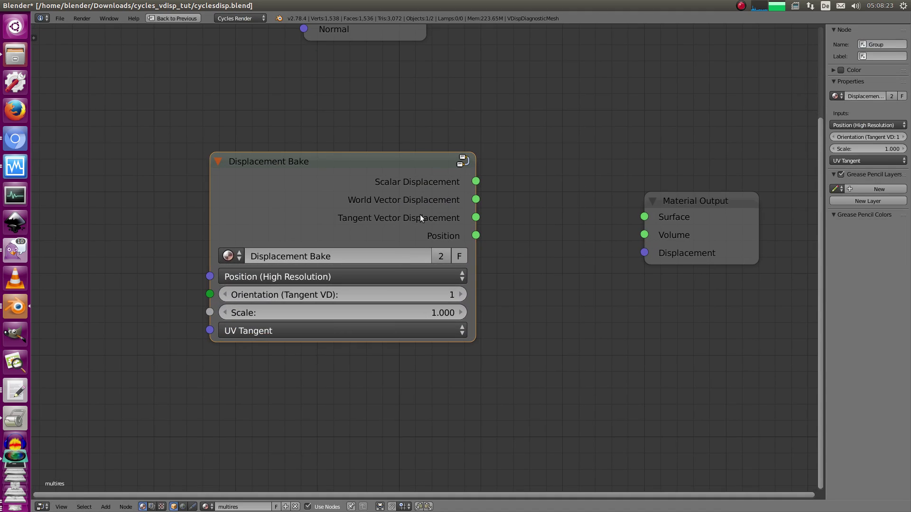
ctrl+shift+click(404, 182)
ctrl+shift+click(406, 180)
ctrl+shift+click(406, 180)
ctrl+shift+click(408, 187)
ctrl+shift+click(408, 189)
ctrl+shift+click(407, 192)
ctrl+shift+click(409, 191)
ctrl+shift+click(417, 185)
ctrl+shift+click(401, 195)
ctrl+shift+click(398, 197)
ctrl+shift+click(396, 197)
ctrl+shift+click(396, 198)
key(ctrl+Up)
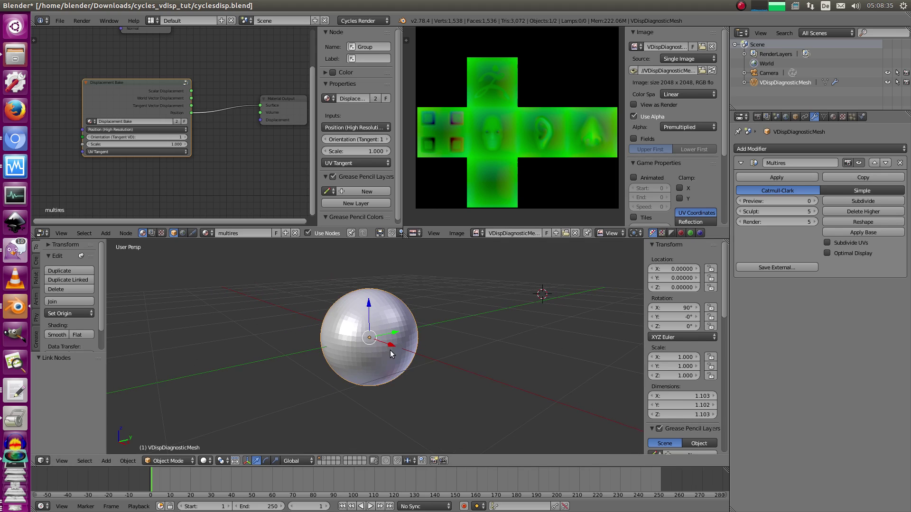
- View the diagnostic mesh through the camera and give it smooth shading
key(KP_0)
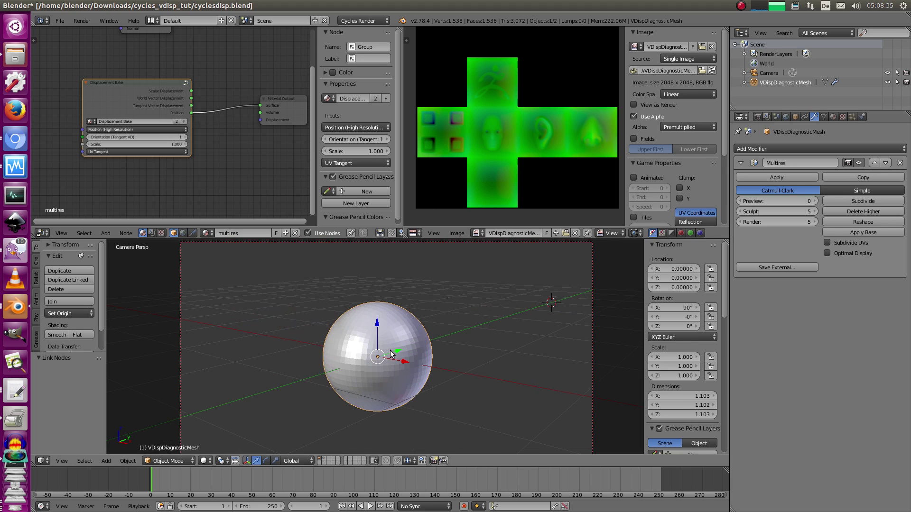
click(50, 336)
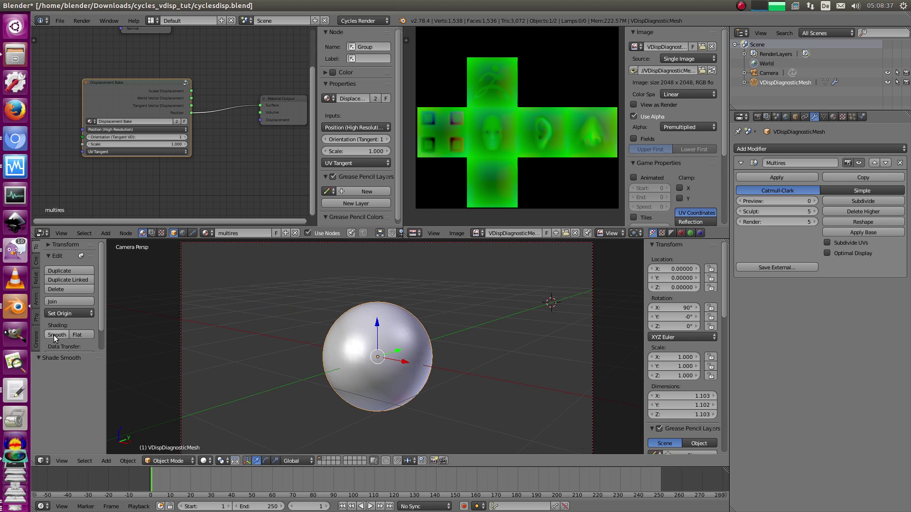
click(814, 221)
click(804, 221)
scroll(143, 119, up, 2)
middle_drag(142, 119, 162, 126)
middle_drag(534, 109, 544, 100)
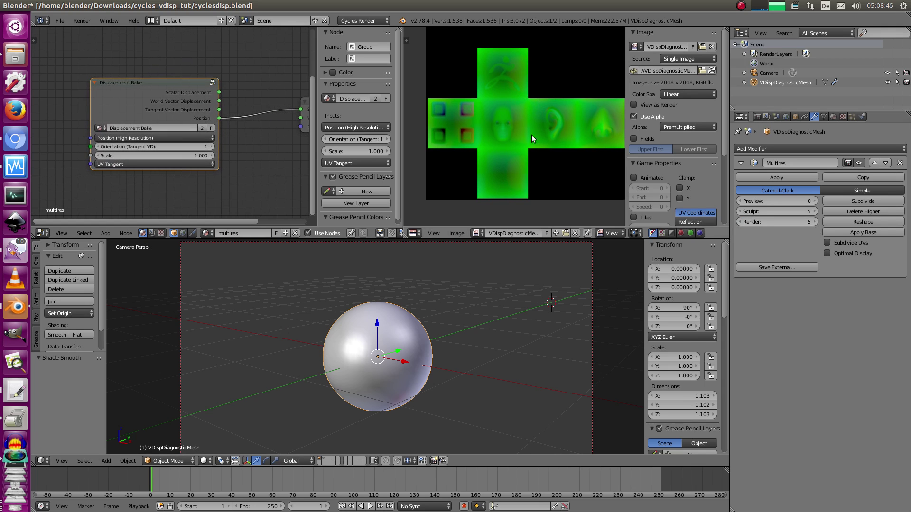
drag(532, 135, 504, 120)
middle_drag(226, 159, 204, 143)
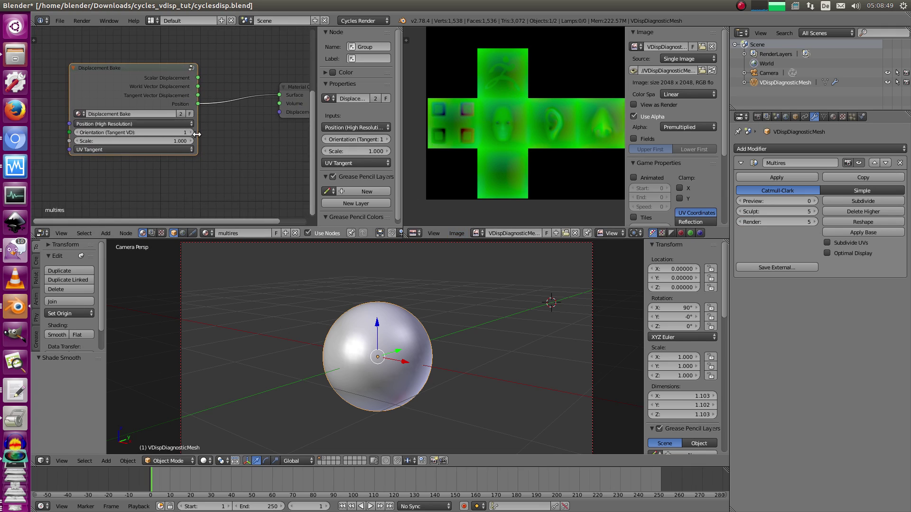
click(456, 233)
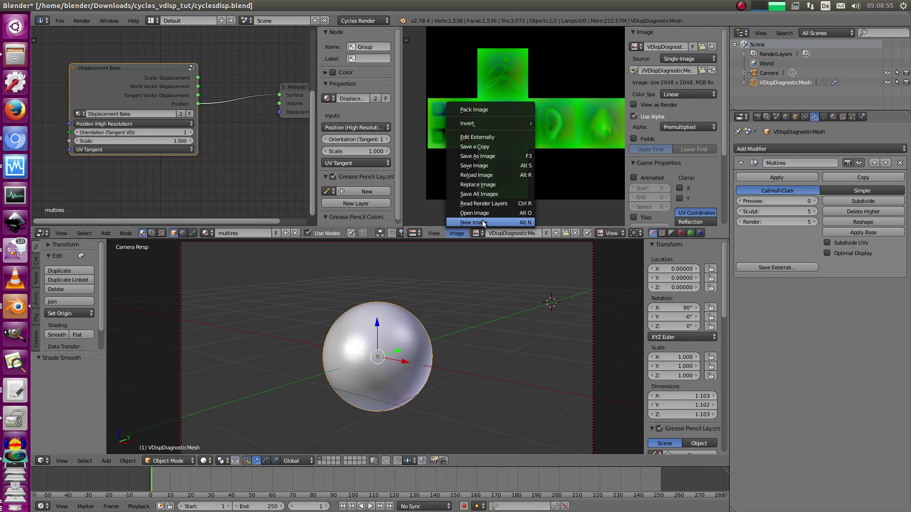
click(475, 222)
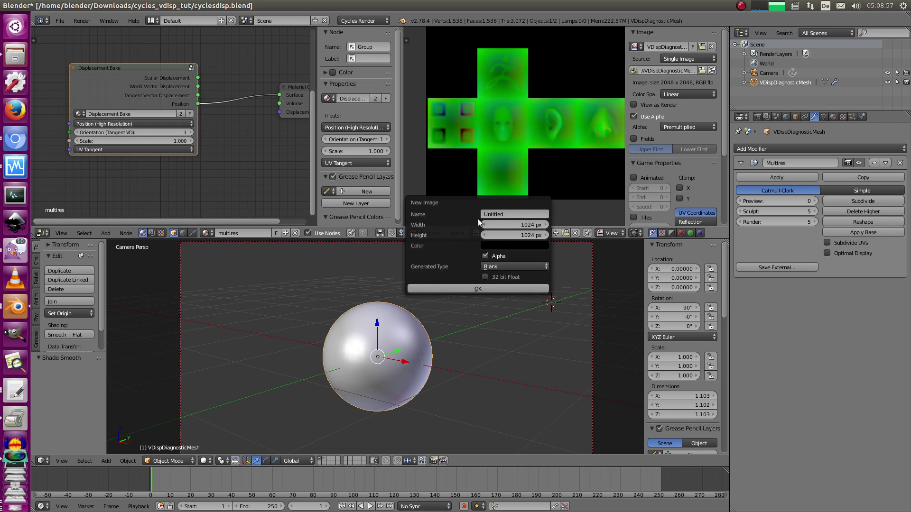
middle_drag(543, 109, 538, 144)
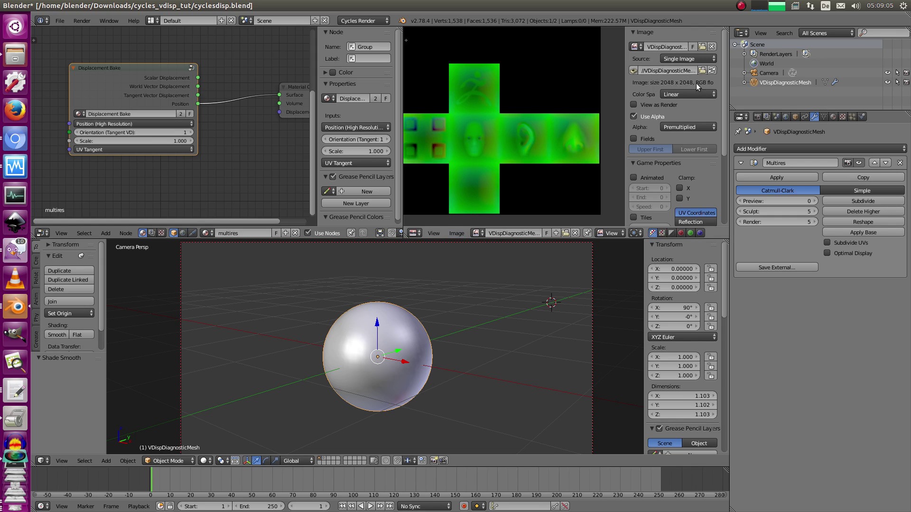
middle_drag(519, 147, 523, 148)
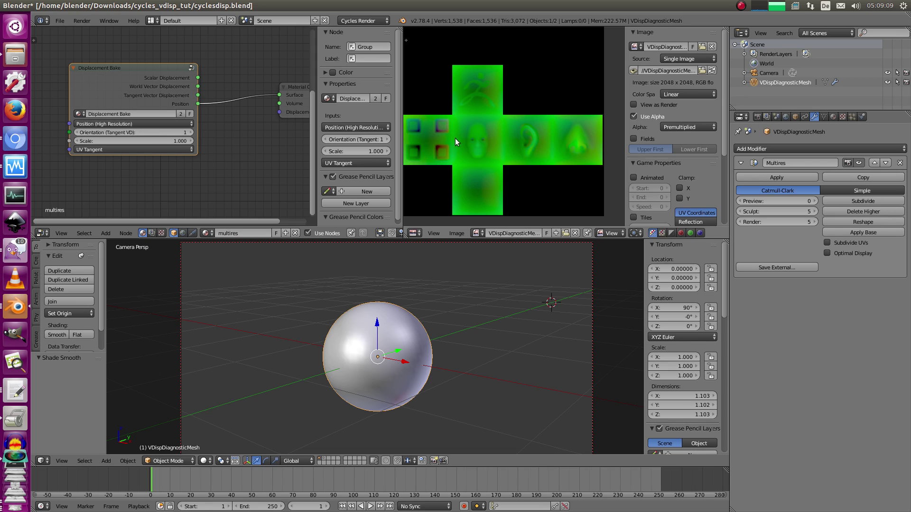
- Start a new image in the image editor and name it Position
click(456, 234)
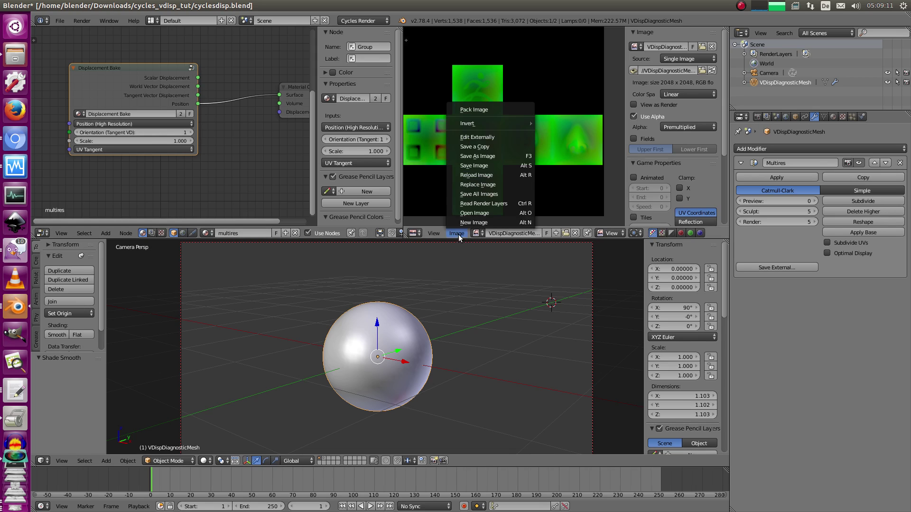
click(475, 222)
click(512, 214)
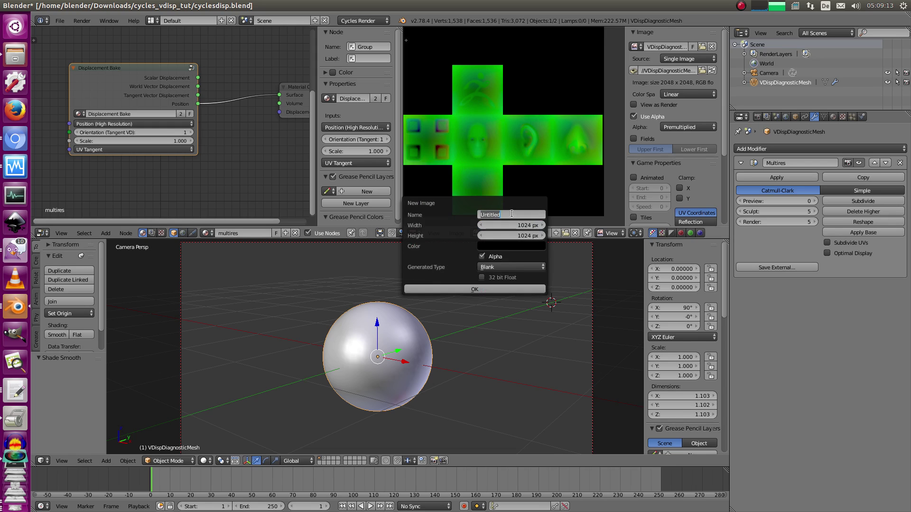
text(Position)
key(Return)
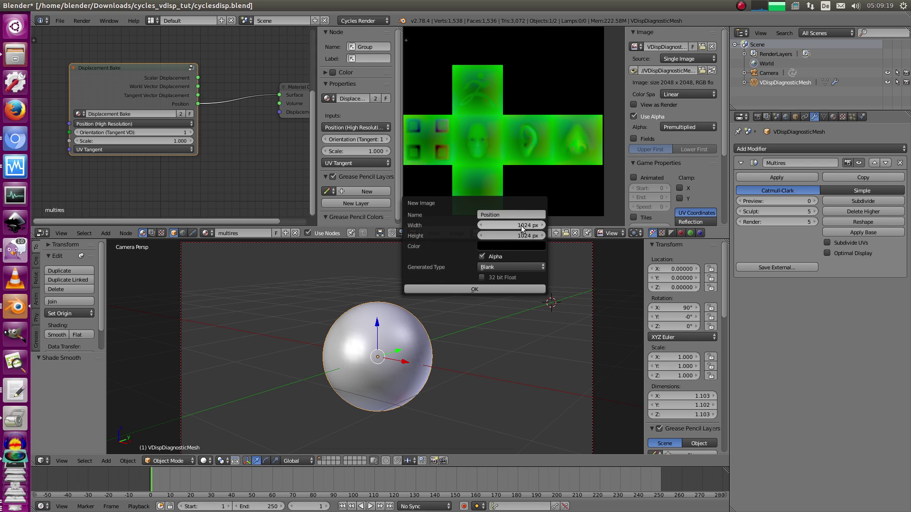
- Set the new image's width and height to 4096 px, enable 32 bit Float and create it
click(517, 226)
text(*4)
key(Return)
click(513, 235)
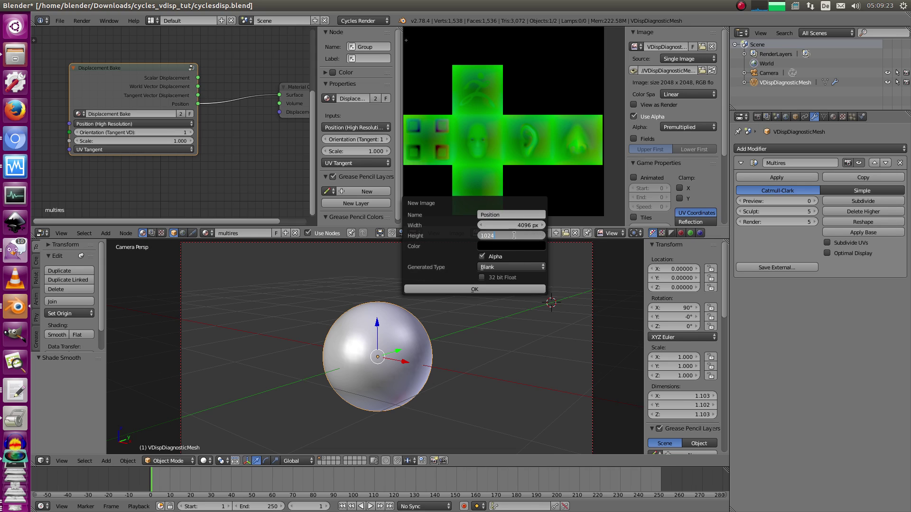
text(*4)
key(Return)
click(481, 277)
click(494, 290)
scroll(521, 134, down, 5)
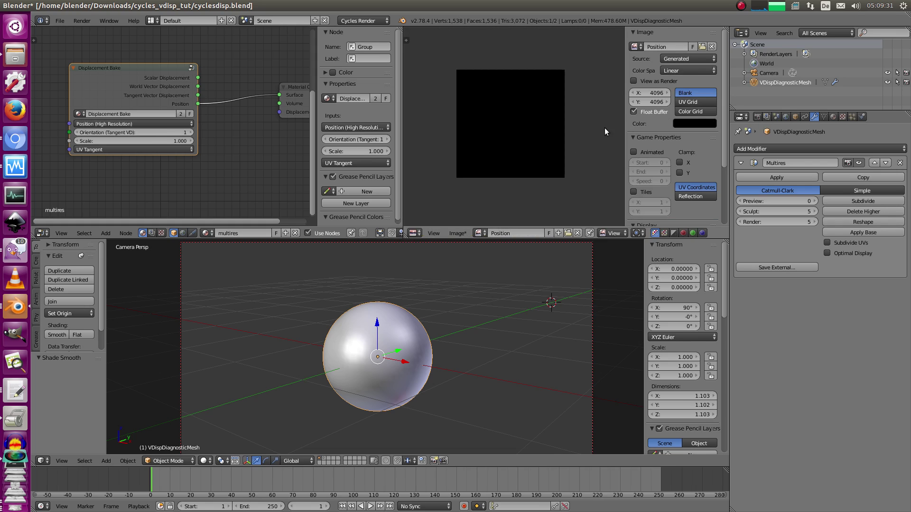
middle_drag(532, 126, 547, 122)
- Add an Image Texture node below the Displacement Bake node and assign the Position image to it
middle_drag(193, 114, 141, 87)
key(shift+a)
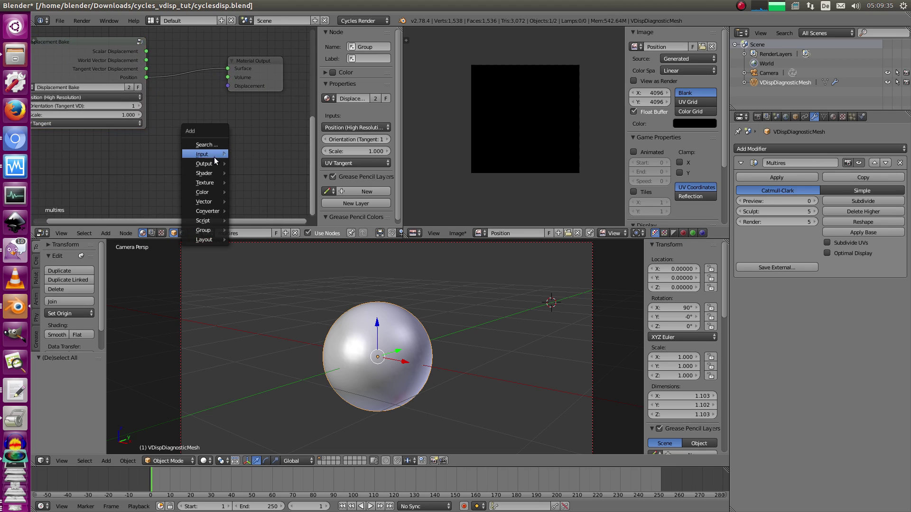
mouse_move(212, 183)
click(258, 247)
click(179, 153)
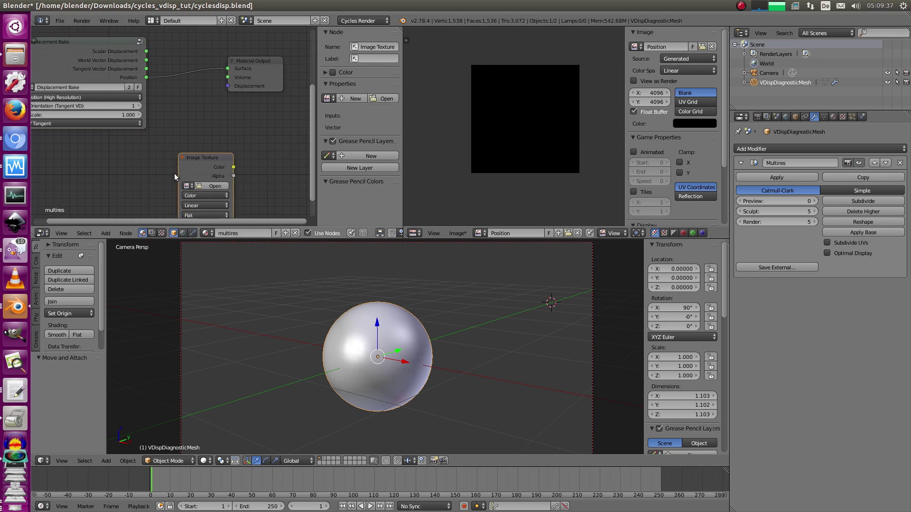
middle_drag(190, 192, 199, 127)
click(195, 120)
click(223, 138)
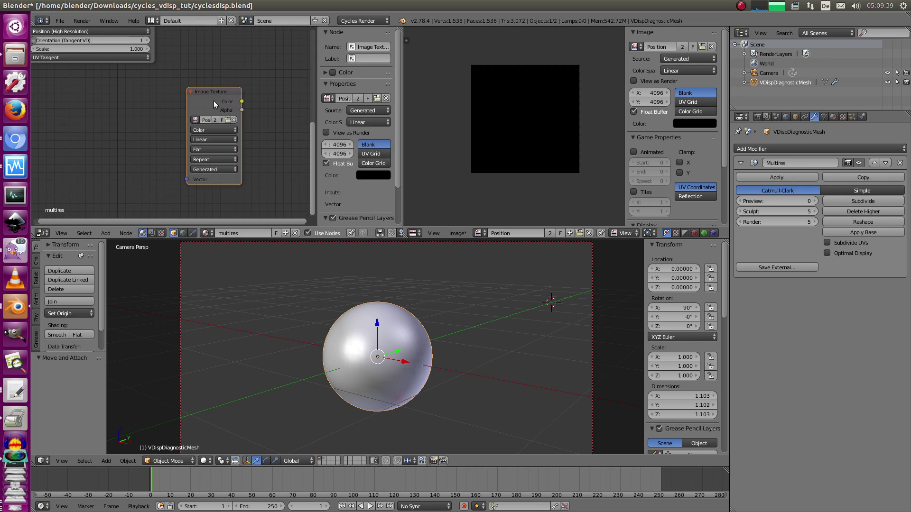
- Set the Image Texture node's color space to Non-Color Data and reposition the node below the bake group
drag(213, 101, 190, 132)
click(193, 156)
click(200, 138)
scroll(246, 125, down, 2)
middle_drag(246, 124, 268, 136)
key(a)
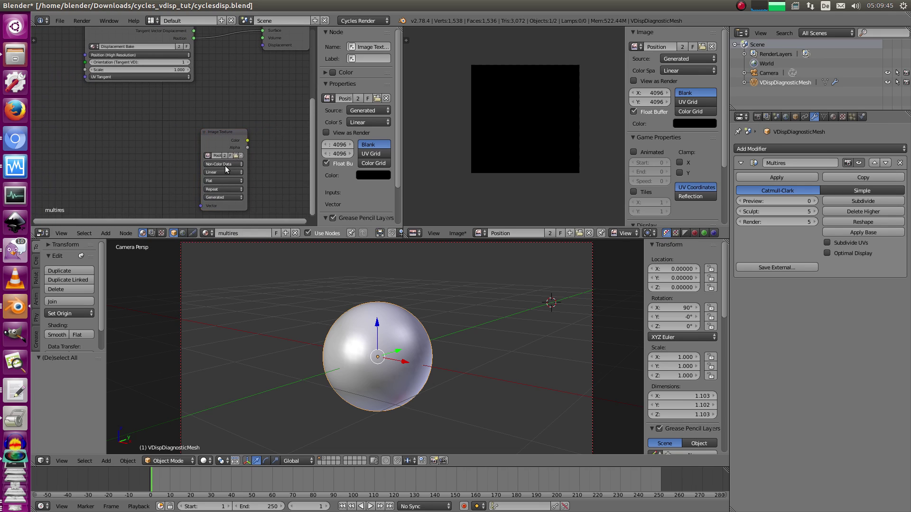
drag(224, 139, 206, 135)
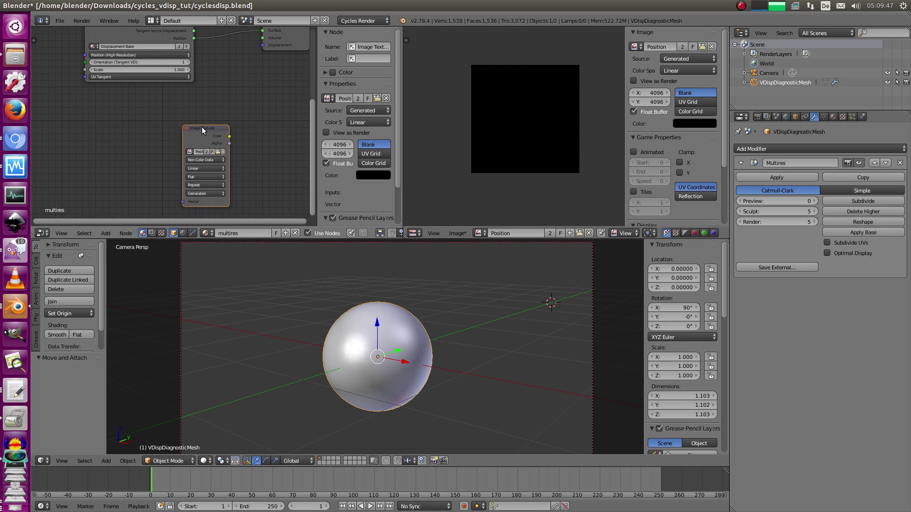
- Reorder the render settings so Bake sits above Sampling, and set the bake type to Emit
click(757, 117)
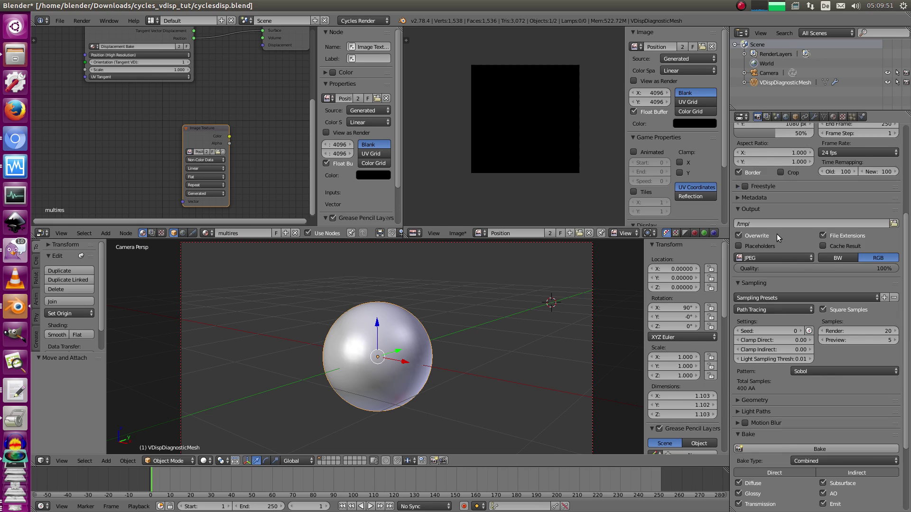
scroll(786, 319, down, 5)
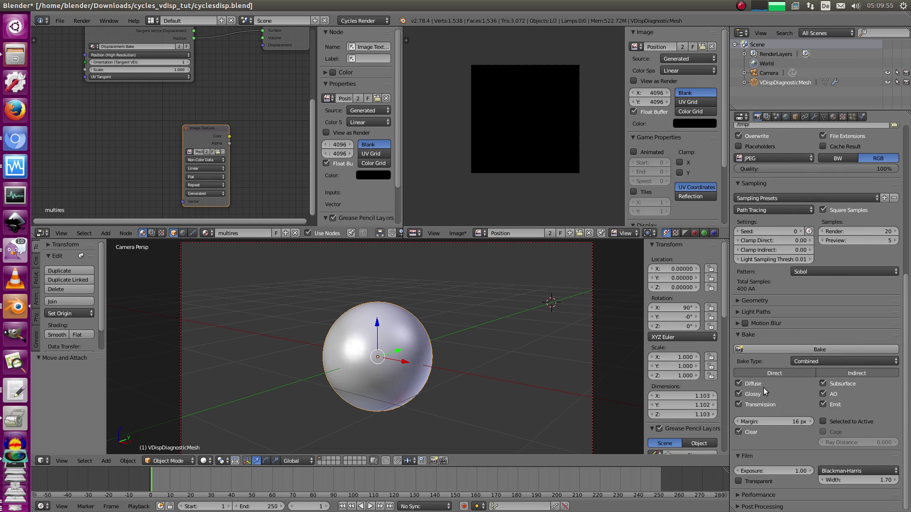
drag(894, 335, 896, 178)
click(818, 209)
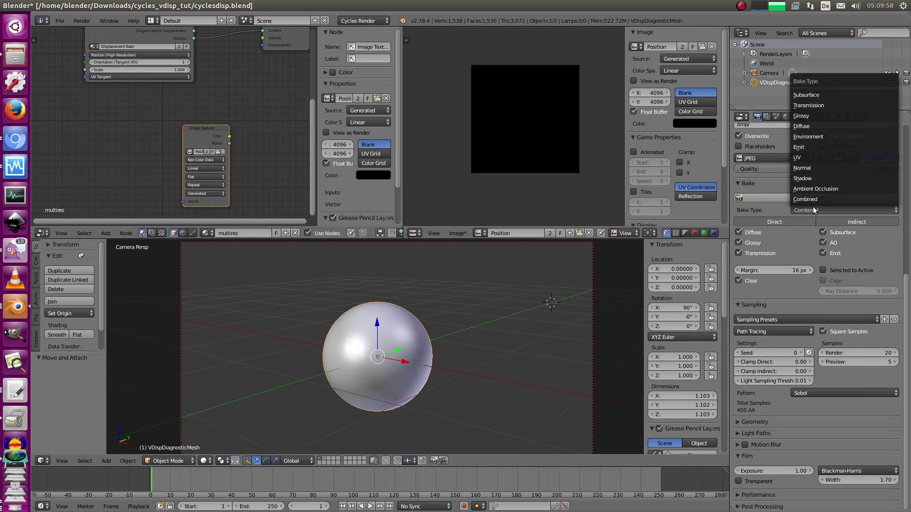
click(814, 147)
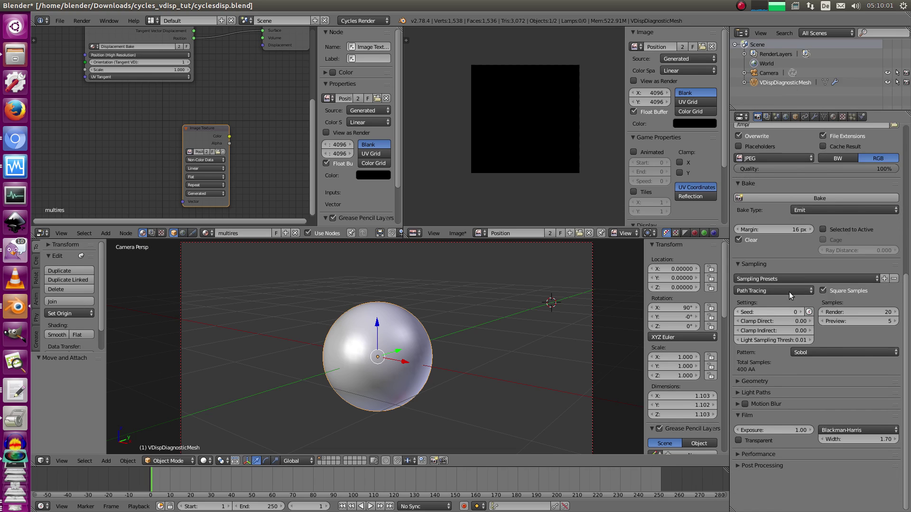
- Set the bake margin to 4 px
drag(793, 228, 774, 230)
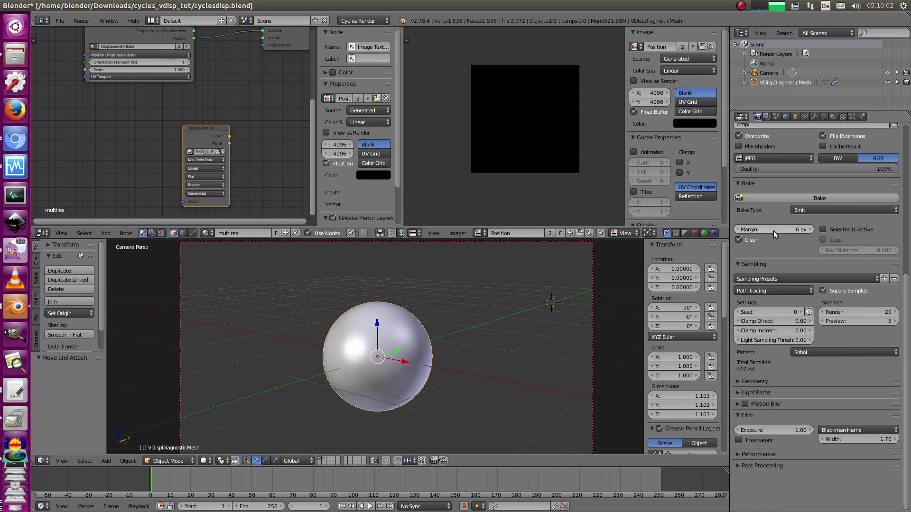
click(735, 229)
click(735, 229)
click(737, 230)
- Select the Image Texture node holding the Position image as the bake target
scroll(516, 176, up, 2)
mouse_move(230, 141)
middle_down()
mouse_move(209, 125)
mouse_move(250, 112)
mouse_move(243, 152)
middle_up()
scroll(183, 122, up, 2)
click(184, 121)
scroll(235, 100, down, 2)
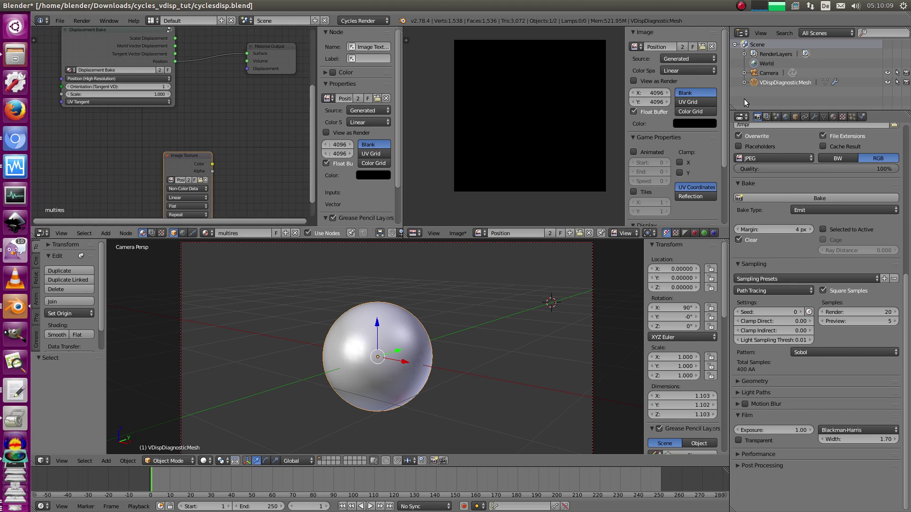
- Collapse the Output and Bake settings and set both the Render and Preview samples to 1
scroll(804, 221, up, 4)
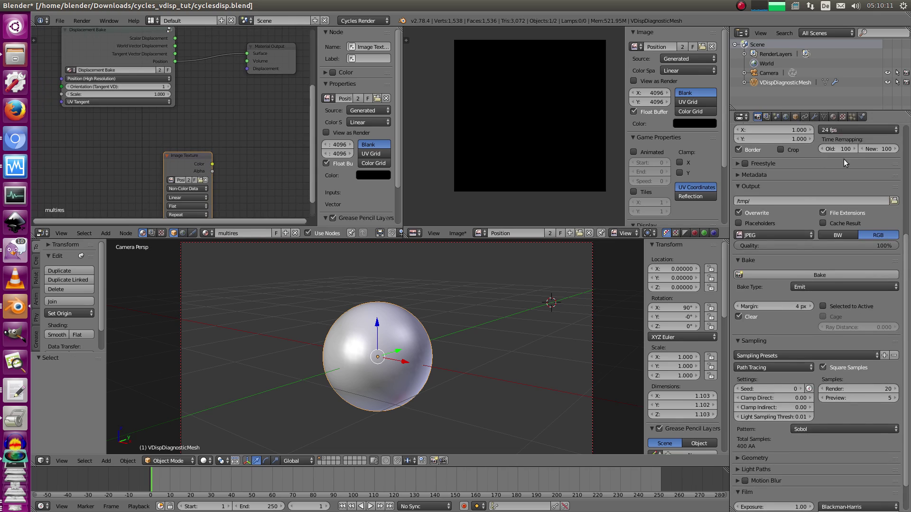
scroll(844, 158, up, 7)
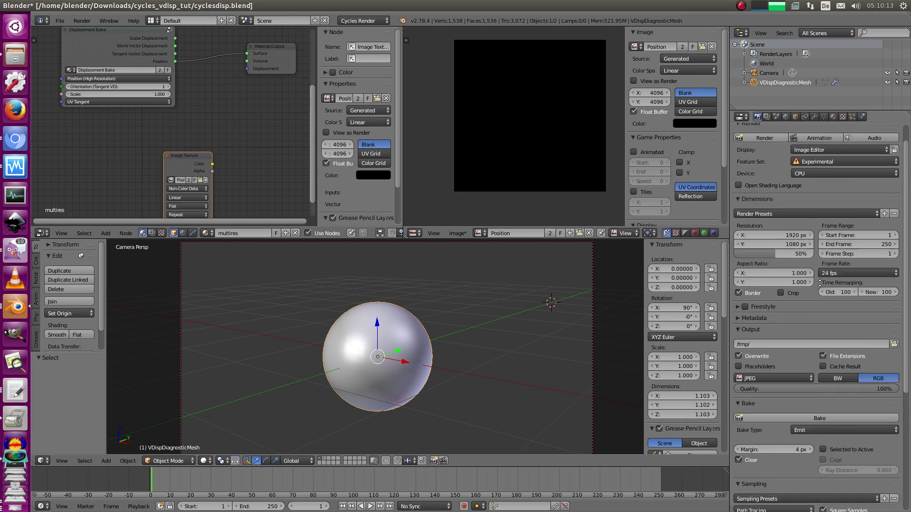
scroll(812, 228, up, 1)
scroll(820, 247, down, 6)
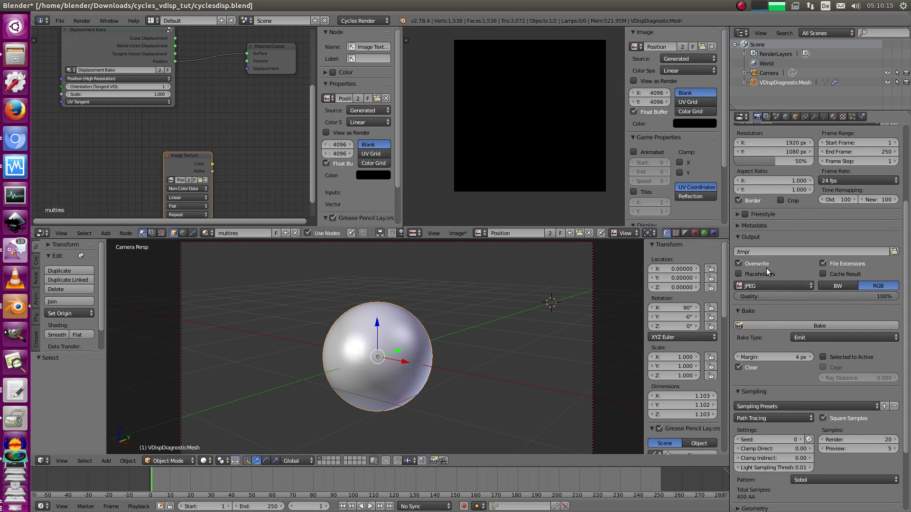
click(750, 237)
click(752, 247)
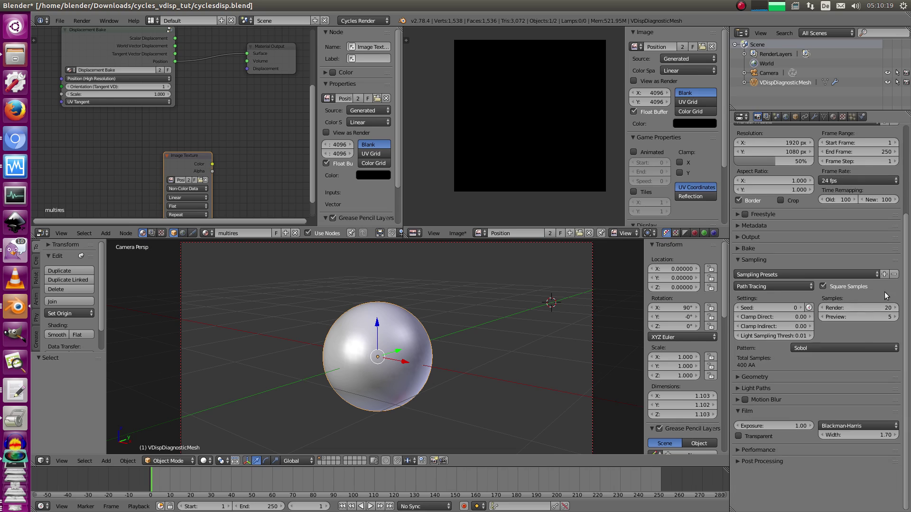
click(874, 309)
text(1)
key(Return)
click(825, 320)
text(1)
key(Return)
middle_drag(462, 113, 449, 118)
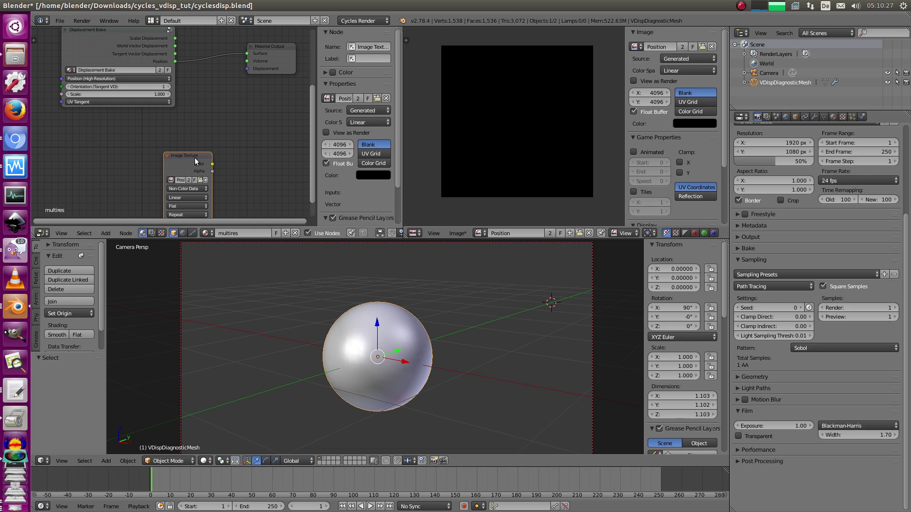
- Expand the Bake settings again and bake the emission pass into the Position image
scroll(796, 238, up, 5)
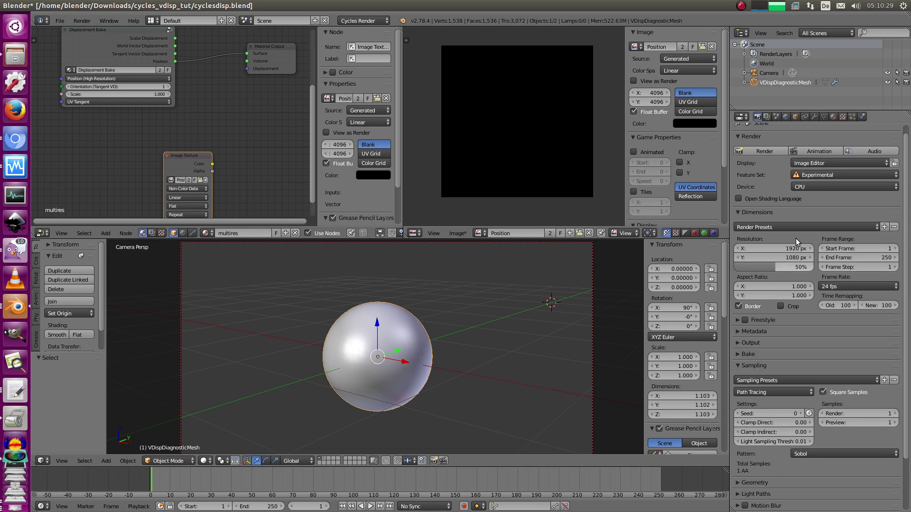
click(764, 352)
scroll(764, 351, down, 5)
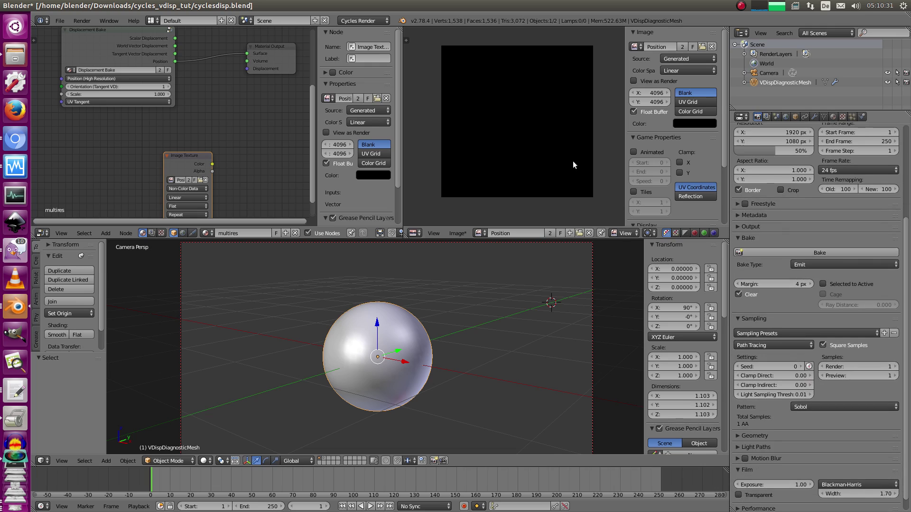
click(772, 253)
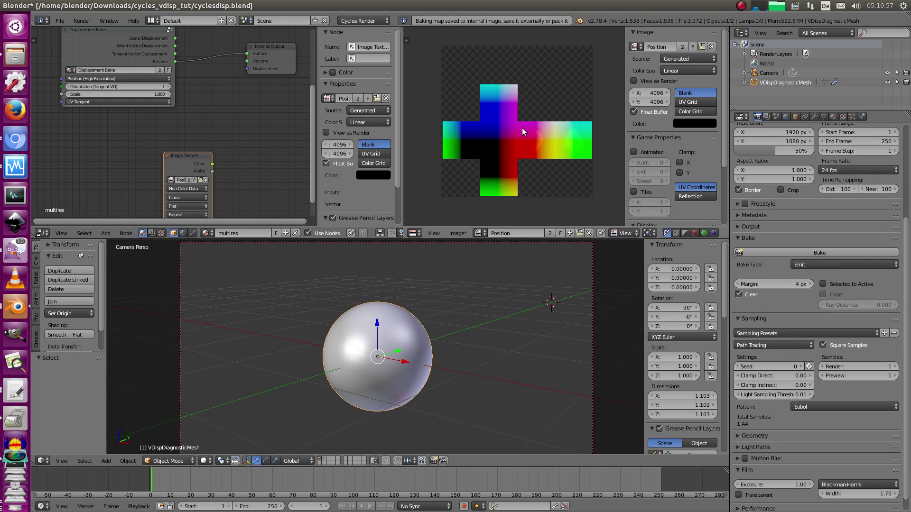
- Save the baked Position image as Position.exr in OpenEXR format with RGB, Float (Full) and ZIP (lossless) compression
scroll(503, 171, up, 2)
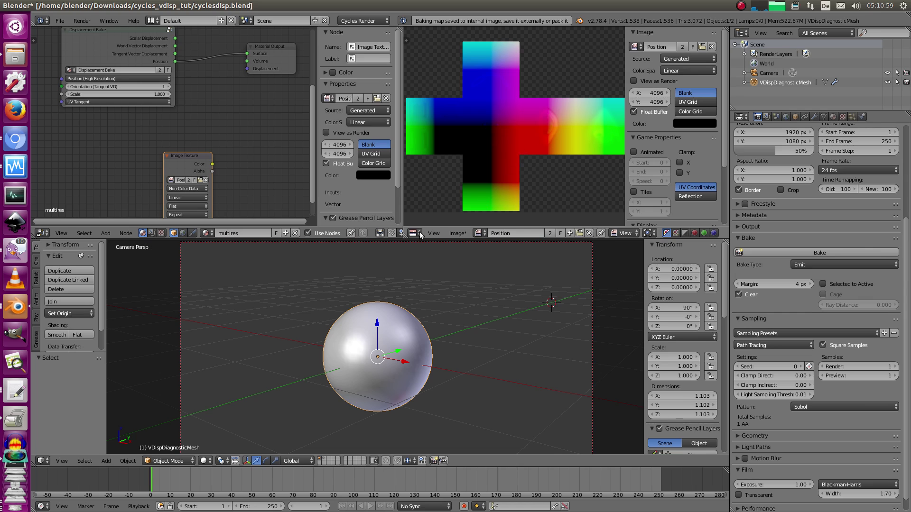
click(458, 233)
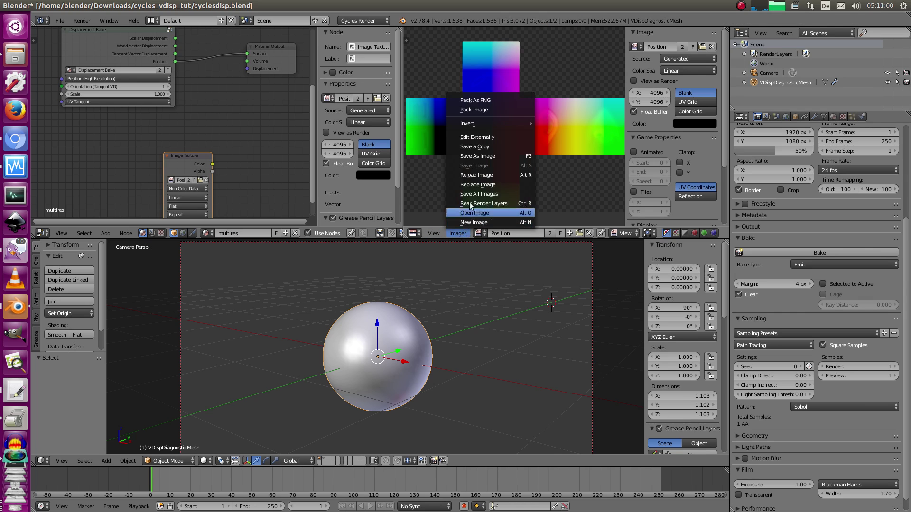
click(492, 156)
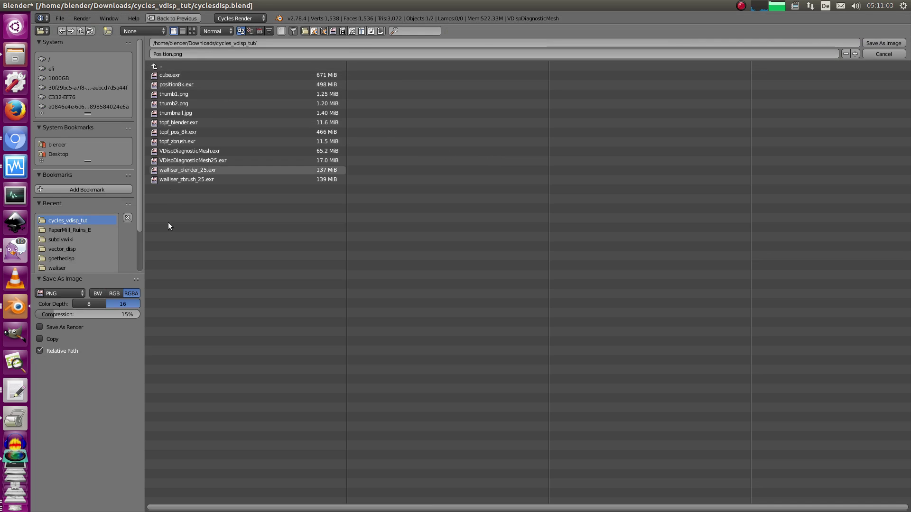
click(64, 293)
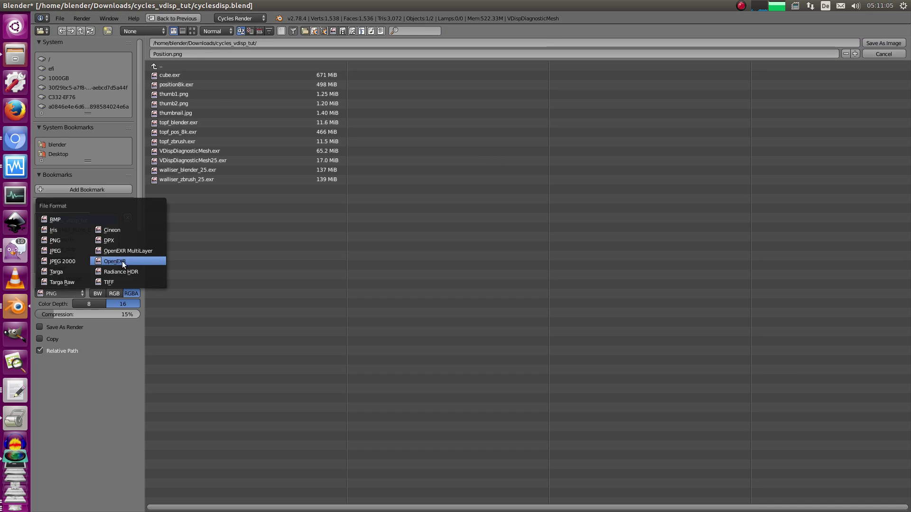
click(138, 260)
click(125, 304)
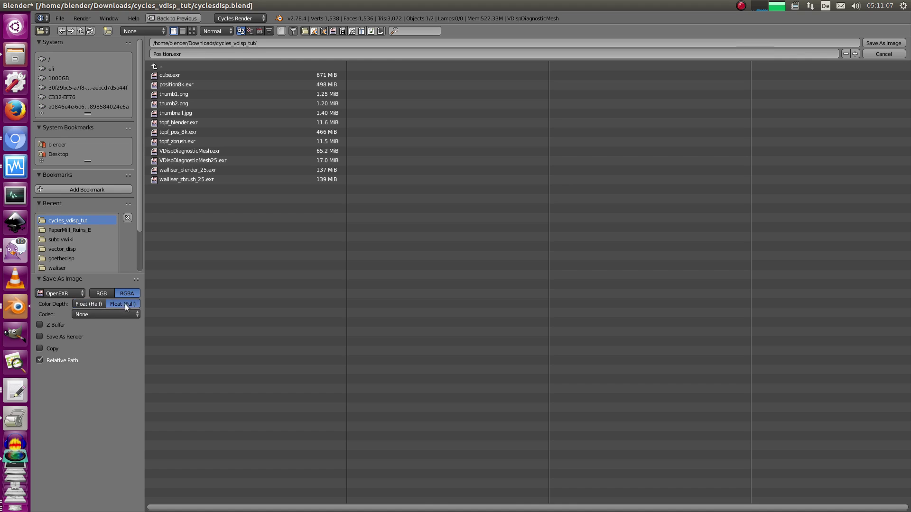
click(115, 312)
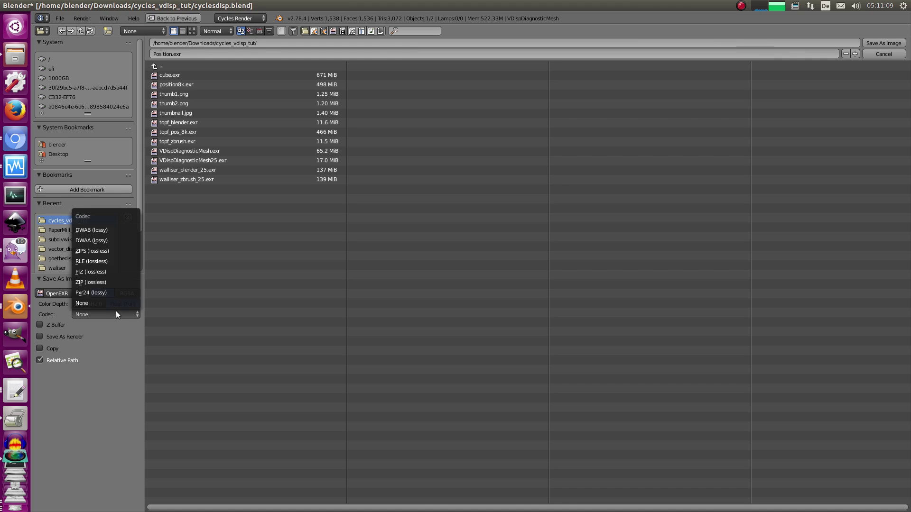
click(112, 277)
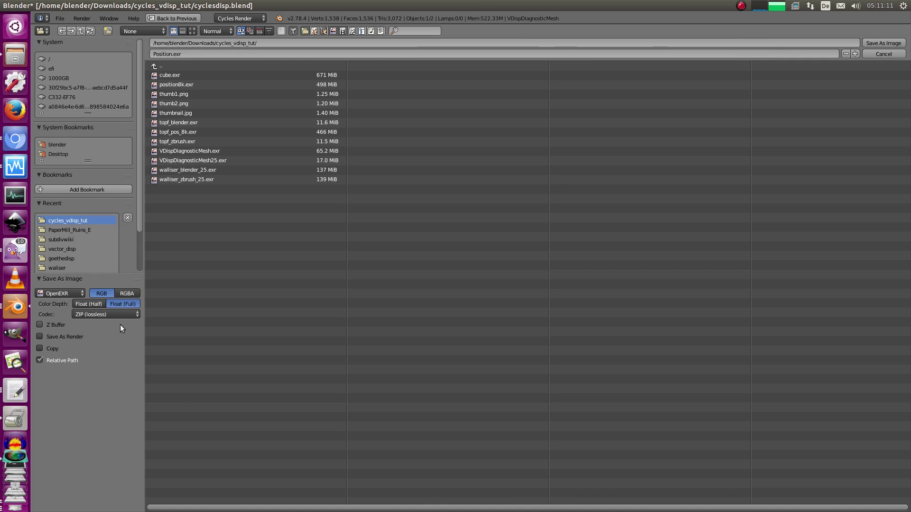
click(881, 44)
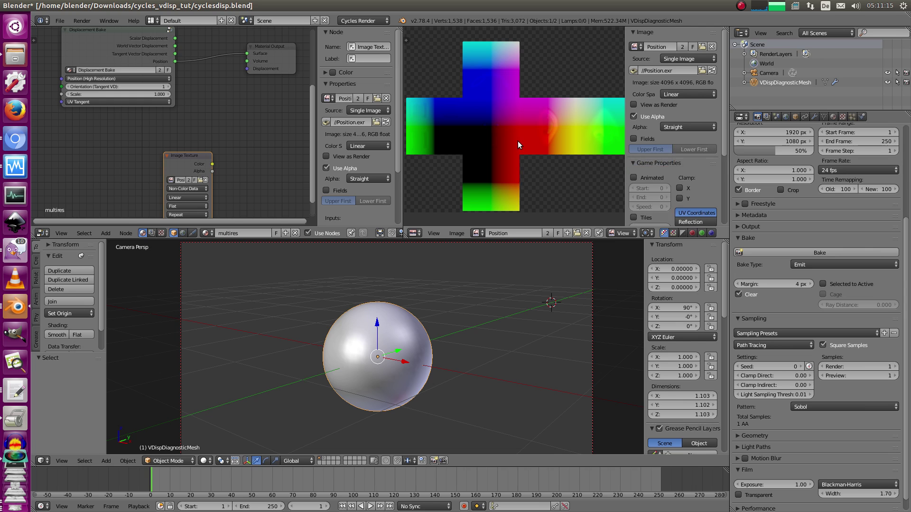
- Turn off Use Alpha for the saved Position image and inspect the map without transparency
scroll(514, 130, down, 1)
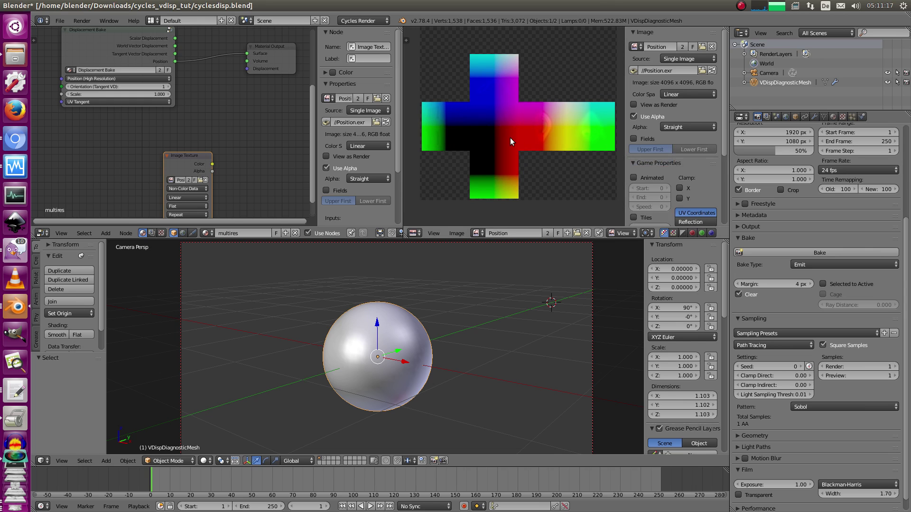
click(20, 306)
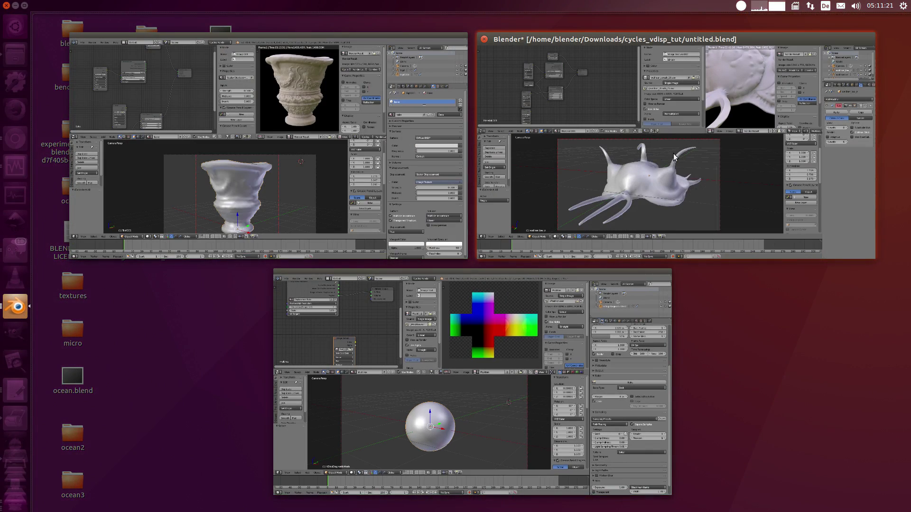
click(493, 394)
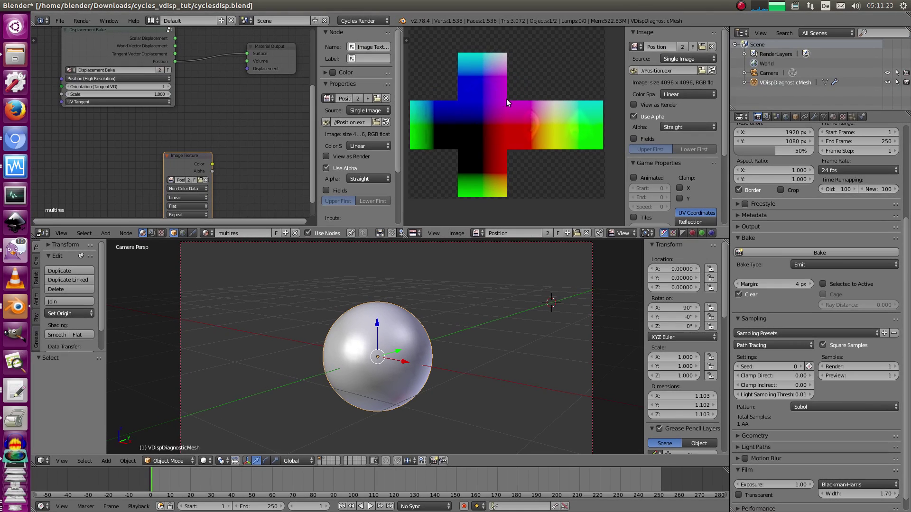
middle_drag(506, 99, 520, 112)
click(633, 116)
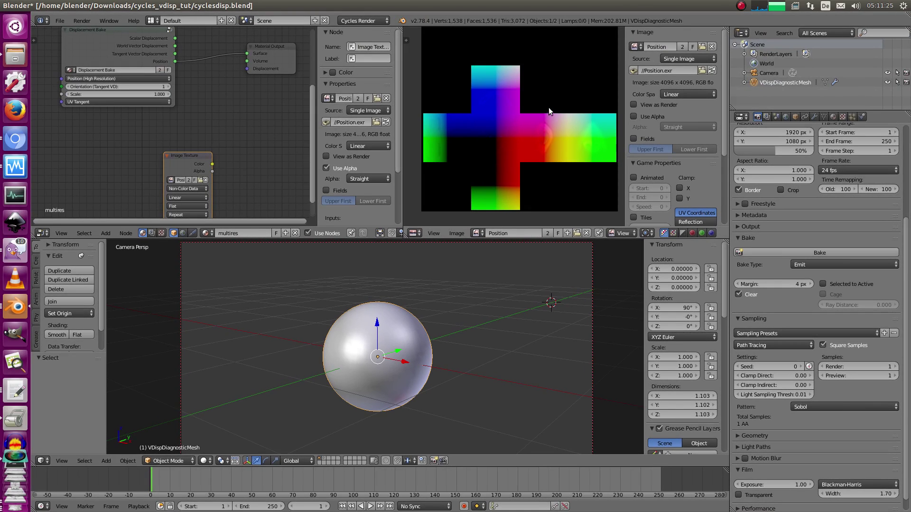
scroll(534, 102, up, 2)
click(545, 111)
middle_drag(489, 147, 528, 136)
scroll(535, 135, down, 1)
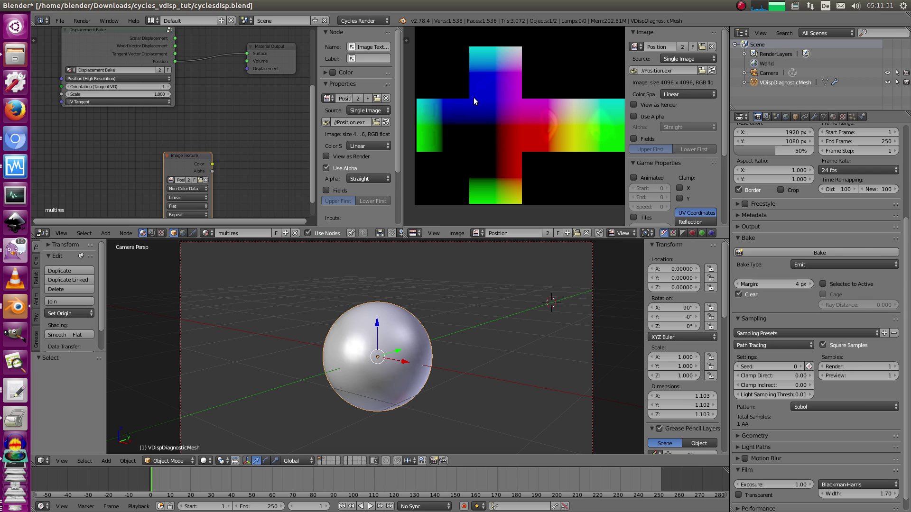
click(520, 96)
click(509, 155)
middle_drag(611, 137, 585, 142)
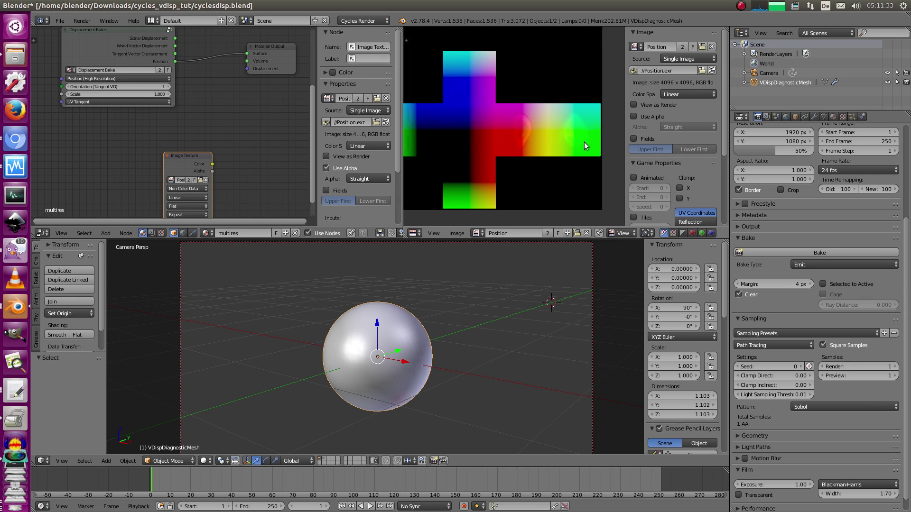
- Duplicate the diagnostic mesh in place and move the copy to layer 2
mouse_move(223, 143)
middle_down()
mouse_move(290, 119)
mouse_move(225, 143)
middle_up()
key(a)
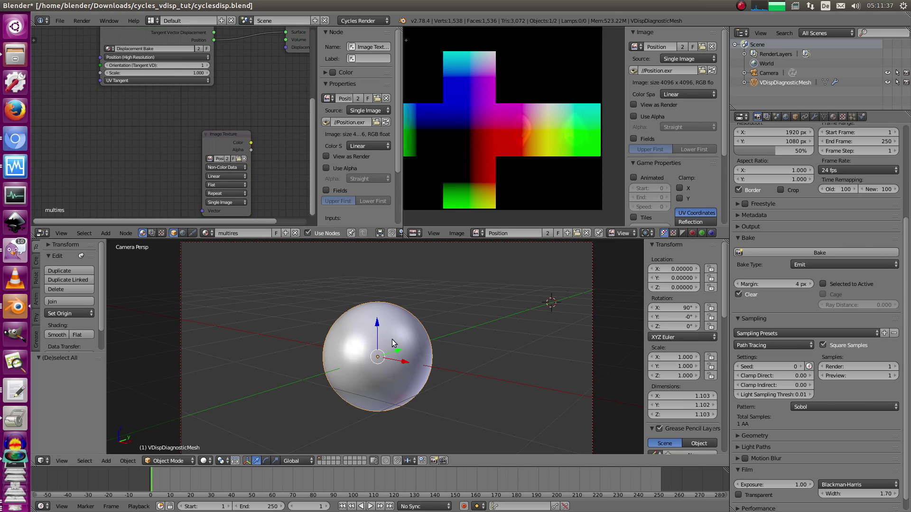
mouse_move(392, 339)
middle_down()
mouse_move(420, 305)
mouse_move(364, 358)
mouse_move(416, 317)
mouse_move(415, 335)
mouse_move(384, 336)
middle_up()
key(shift+d)
right_click(418, 331)
key(m)
key(2)
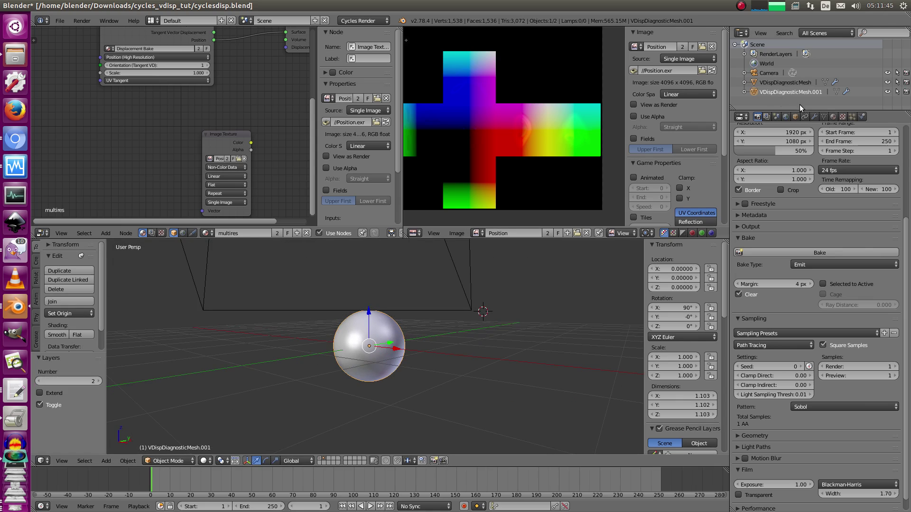
- Replace the copy's Multires modifier with a Subdivision Surface modifier using view level 0 and render level 5
click(814, 117)
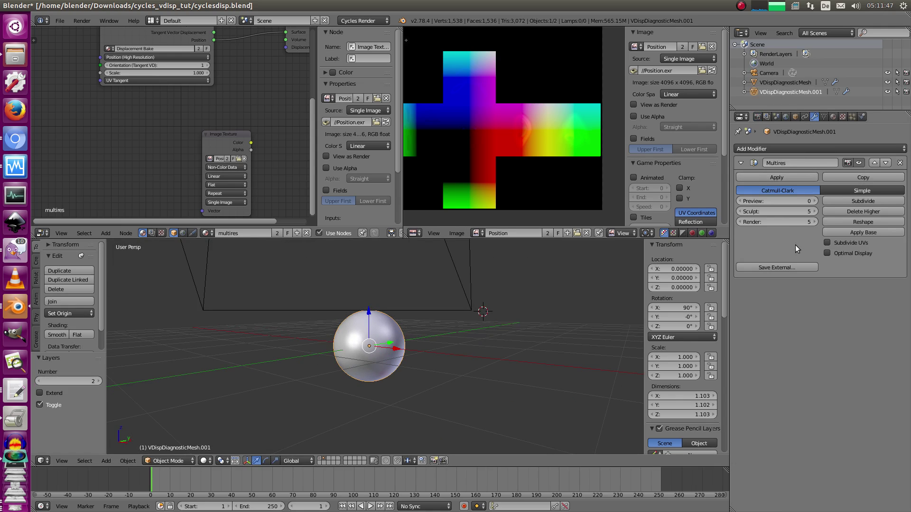
click(899, 163)
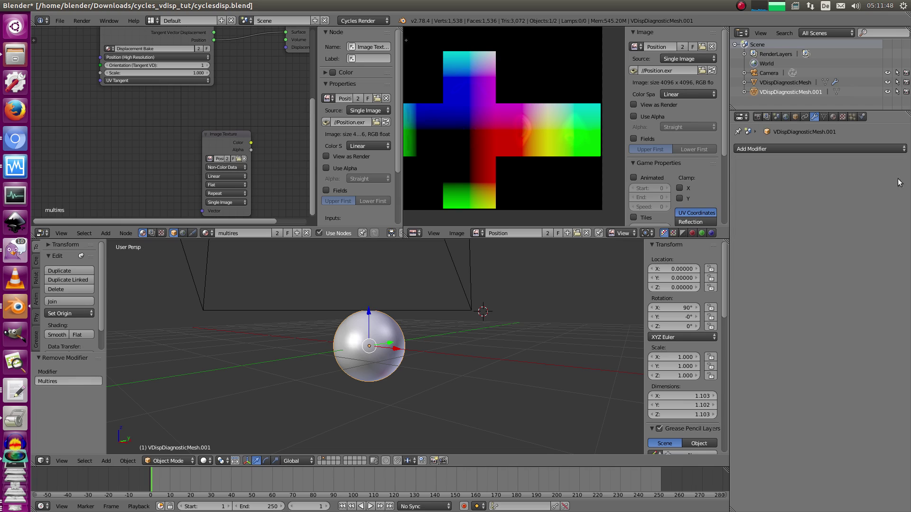
click(762, 150)
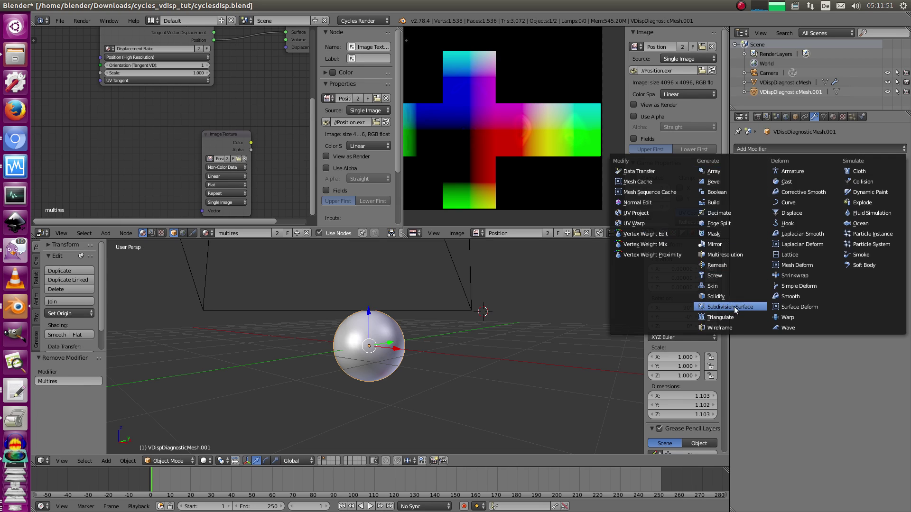
click(735, 306)
drag(793, 213, 774, 212)
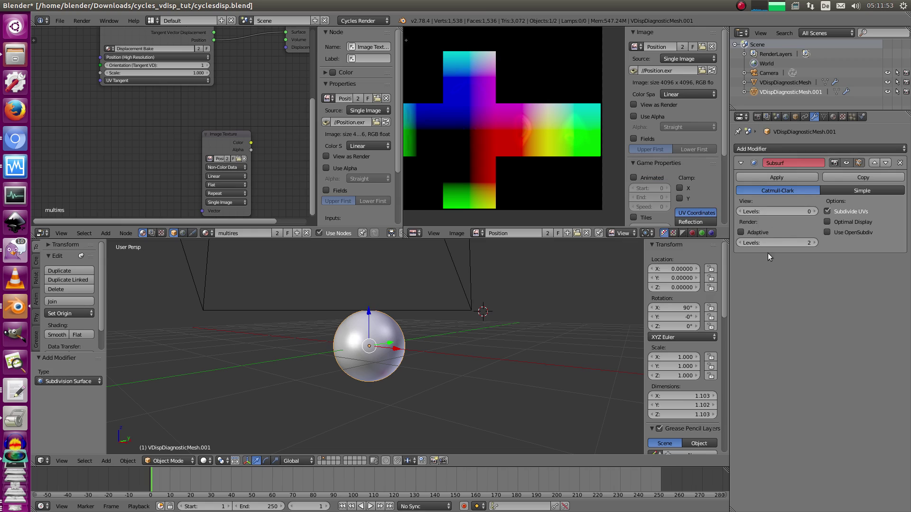
click(814, 242)
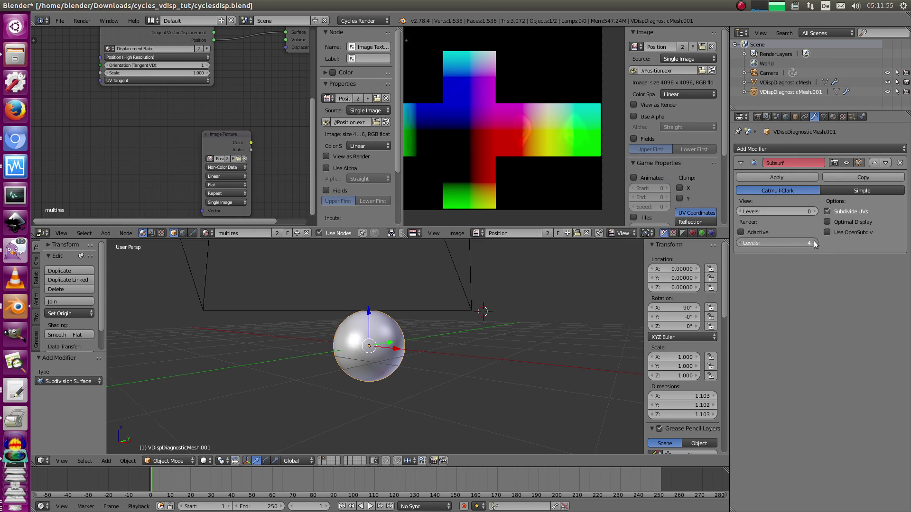
click(814, 243)
click(814, 243)
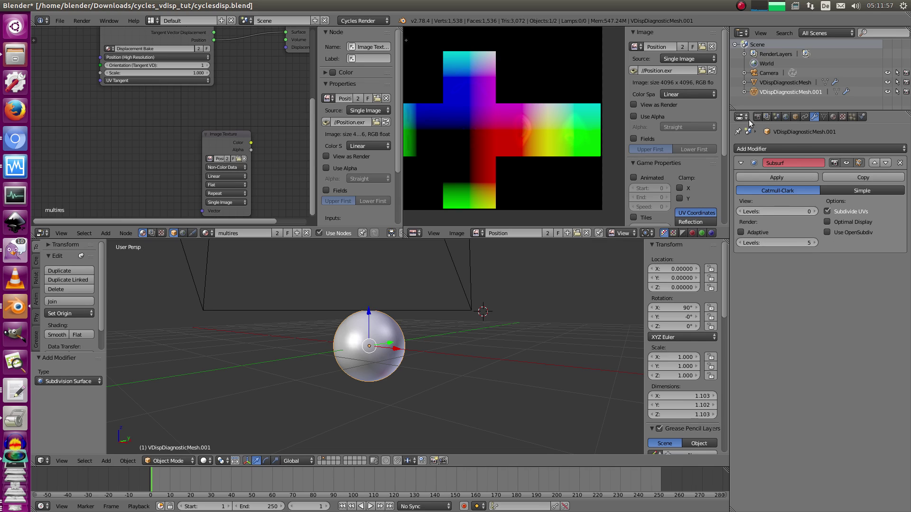
- Check the original mesh's Multires settings on layer 1 and turn off Subdivide UVs in the copy's Subdivision Surface modifier to match
key(1)
right_drag(390, 349, 395, 338)
right_click(395, 339)
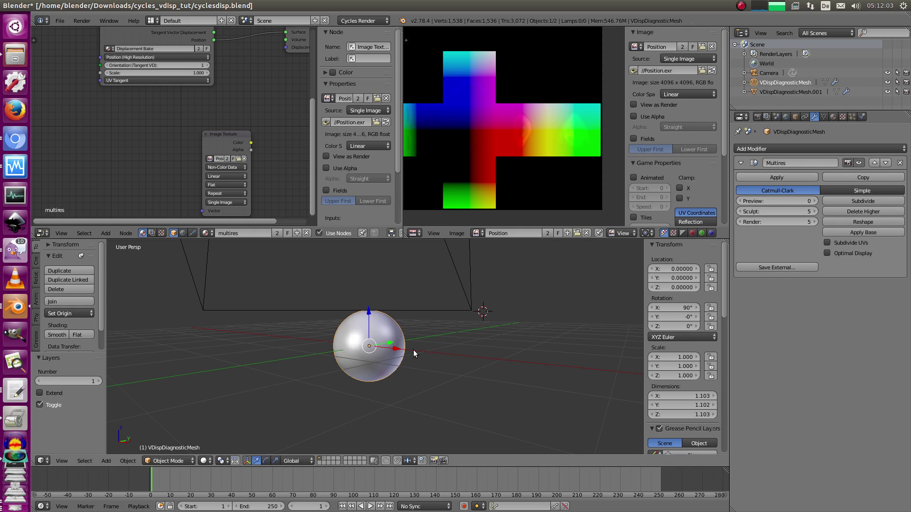
right_click(394, 361)
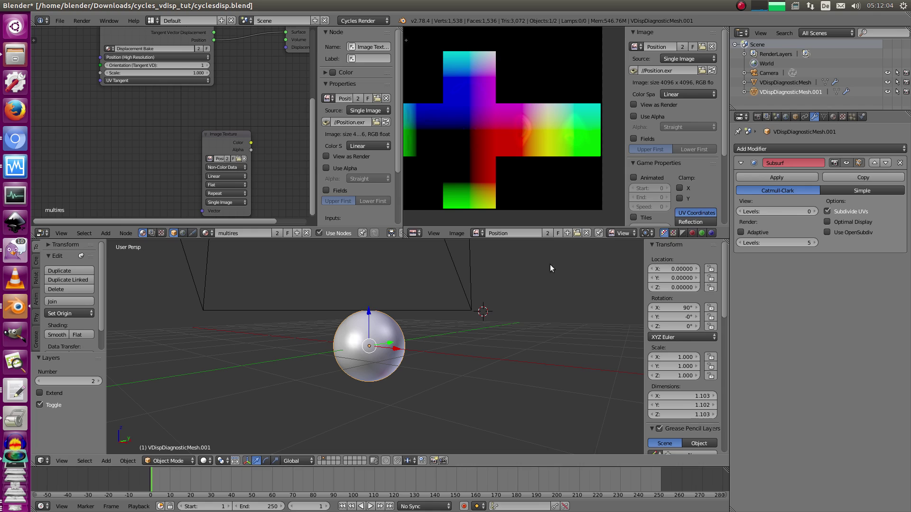
click(827, 211)
- Give the mesh copy on layer 2 its own single-user material and rename it bake
middle_drag(427, 309, 396, 332)
key(a)
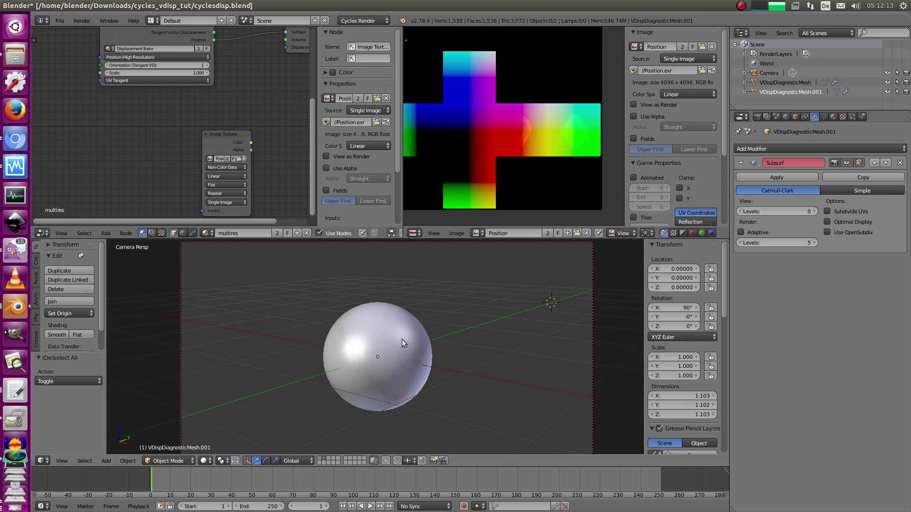
key(KP_0)
right_click(314, 343)
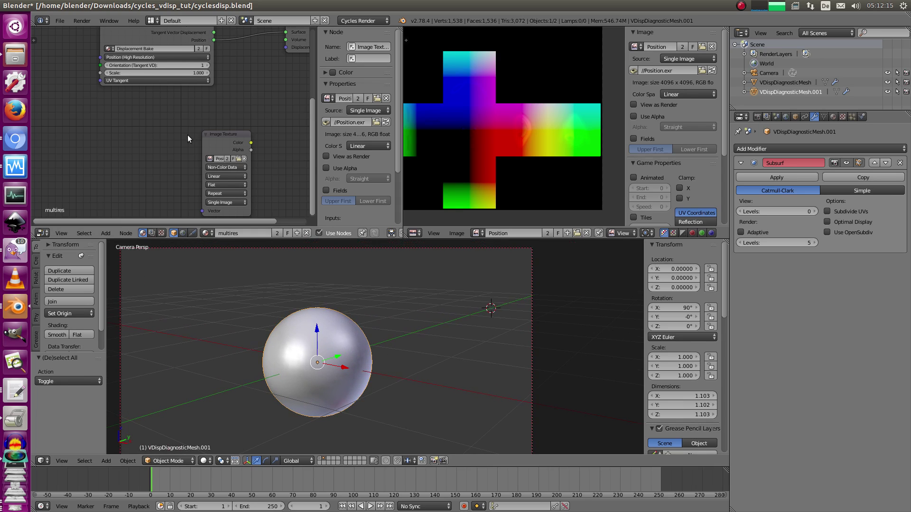
middle_drag(215, 129, 205, 123)
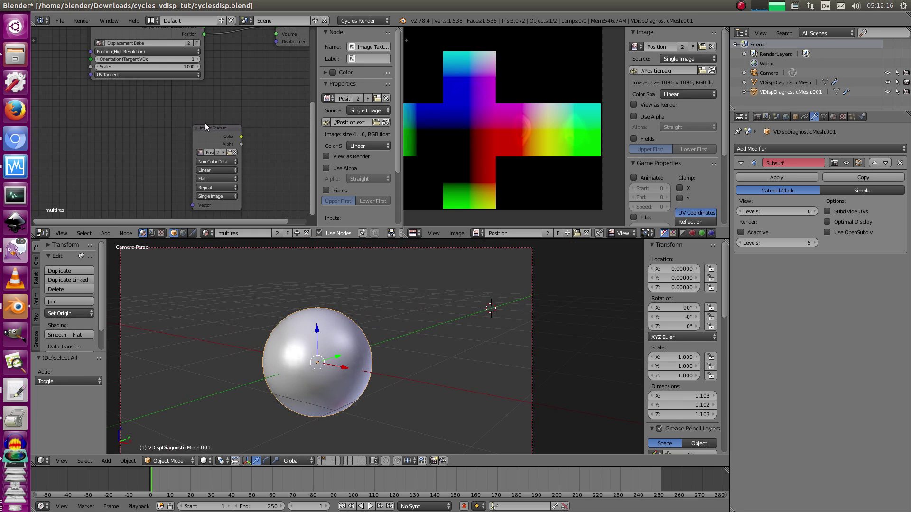
click(276, 233)
key(1)
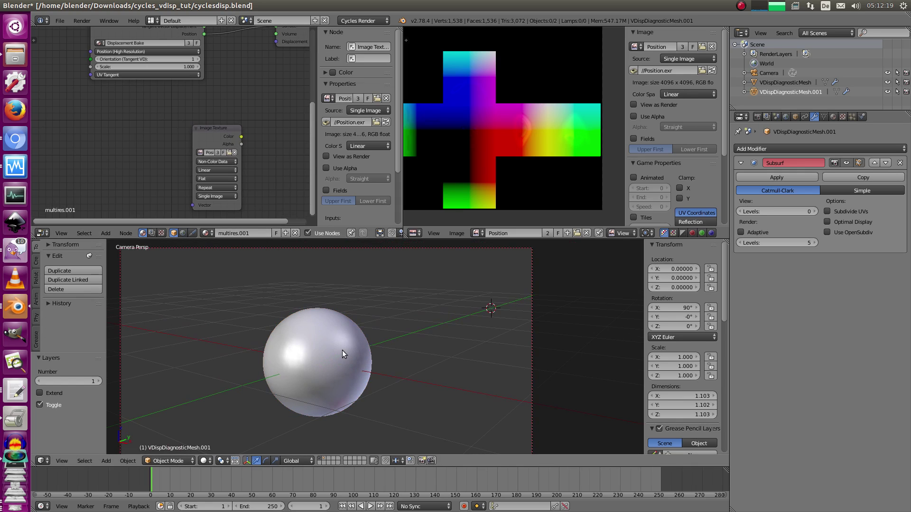
right_click(334, 334)
key(2)
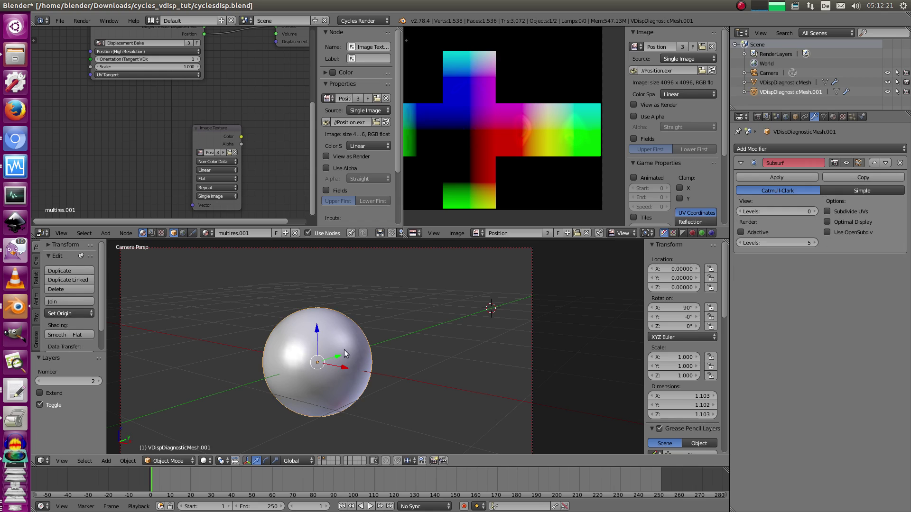
text(bake)
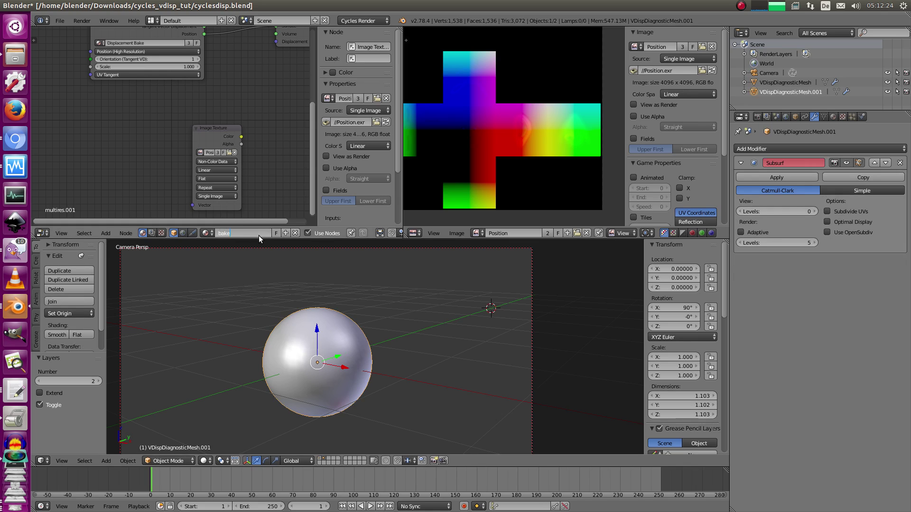
key(Return)
- Place the Image Texture node before Displacement Bake and connect its Color output to the Position (High Resolution) input
scroll(233, 146, down, 2)
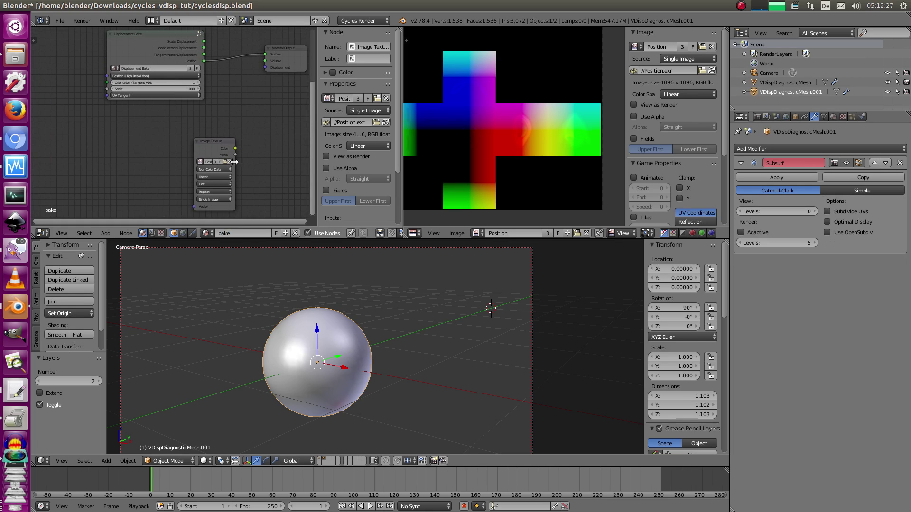
middle_drag(233, 161, 282, 176)
drag(260, 161, 99, 87)
middle_drag(143, 140, 203, 187)
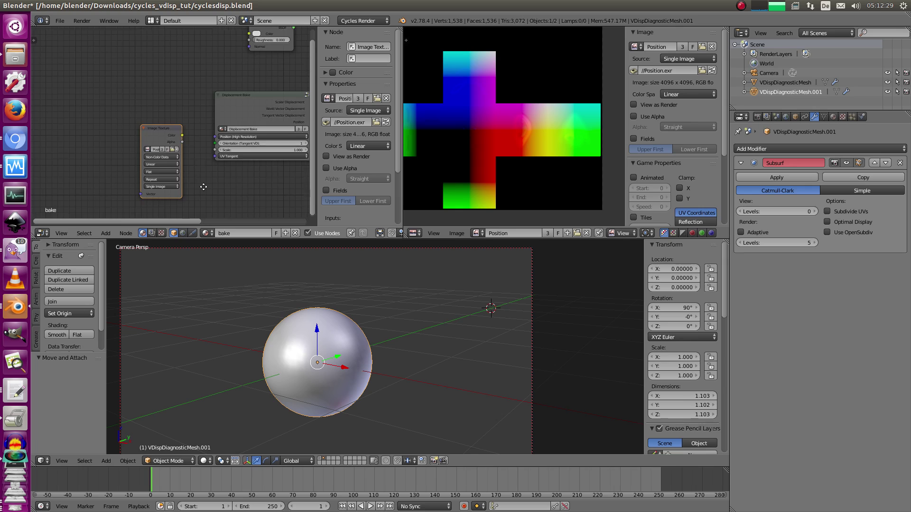
scroll(171, 122, up, 2)
drag(153, 130, 244, 150)
middle_drag(291, 151, 234, 151)
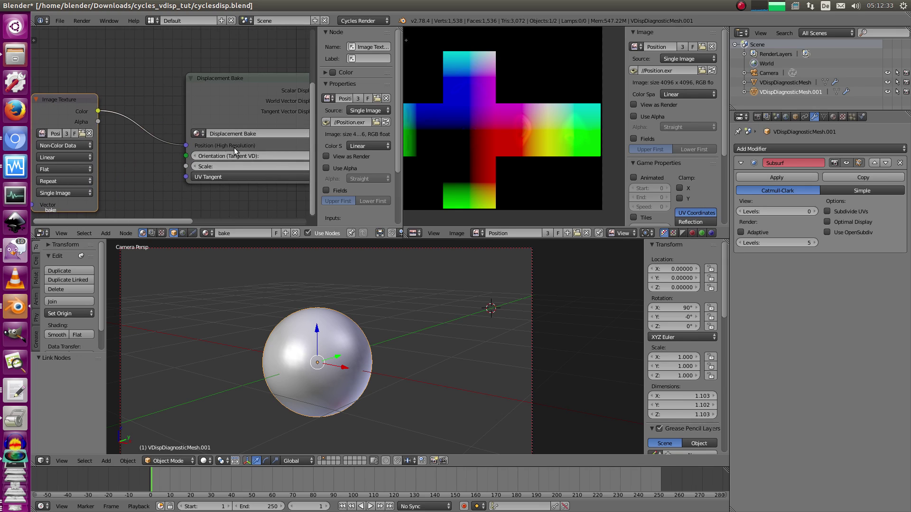
drag(61, 118, 69, 103)
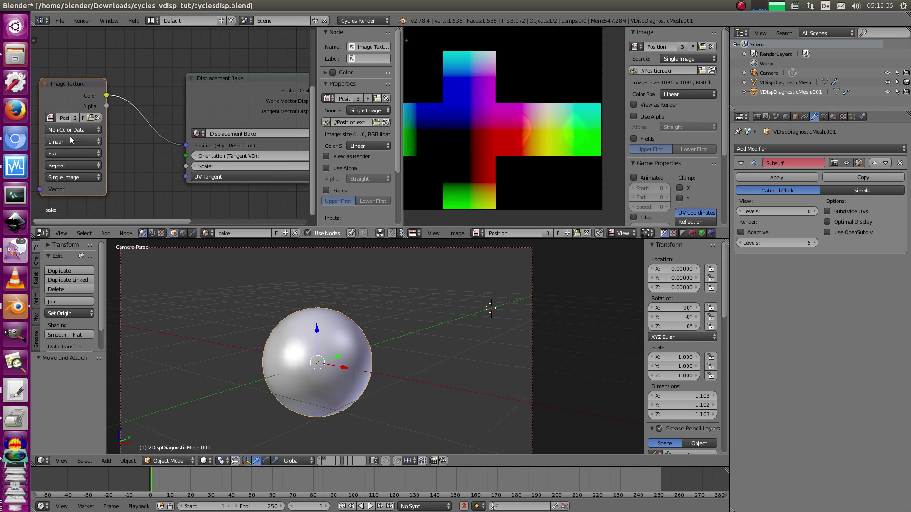
middle_drag(211, 146, 138, 128)
middle_drag(243, 110, 200, 132)
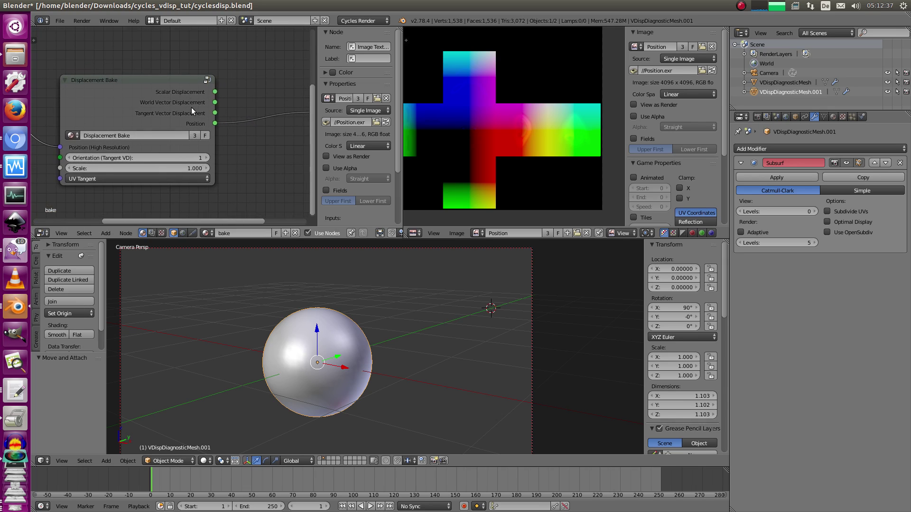
- Examine the outputs and inputs of the Displacement Bake node in an enlarged node editor
scroll(212, 152, up, 2)
key(ctrl+Up)
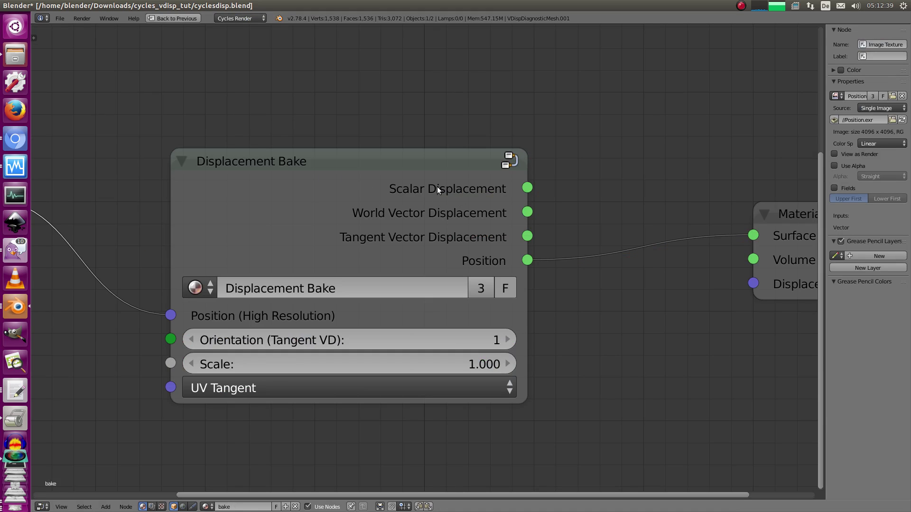
scroll(428, 265, down, 1)
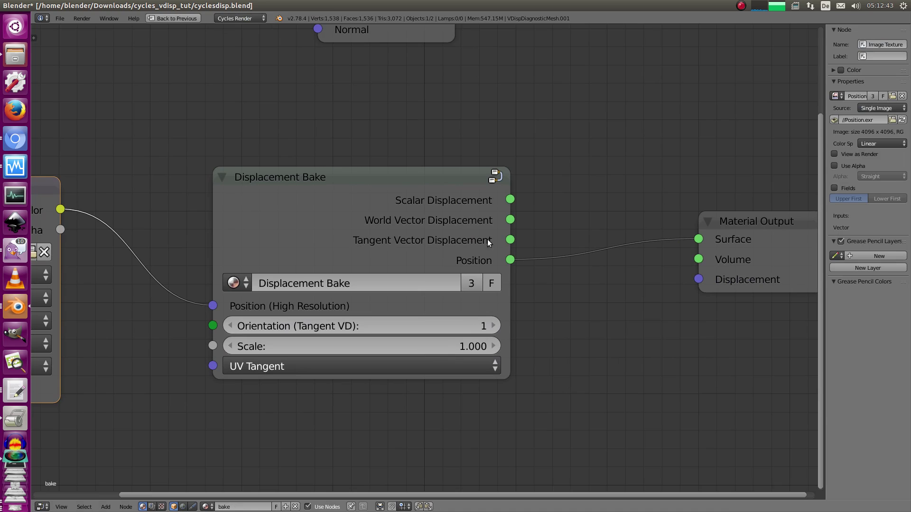
click(519, 237)
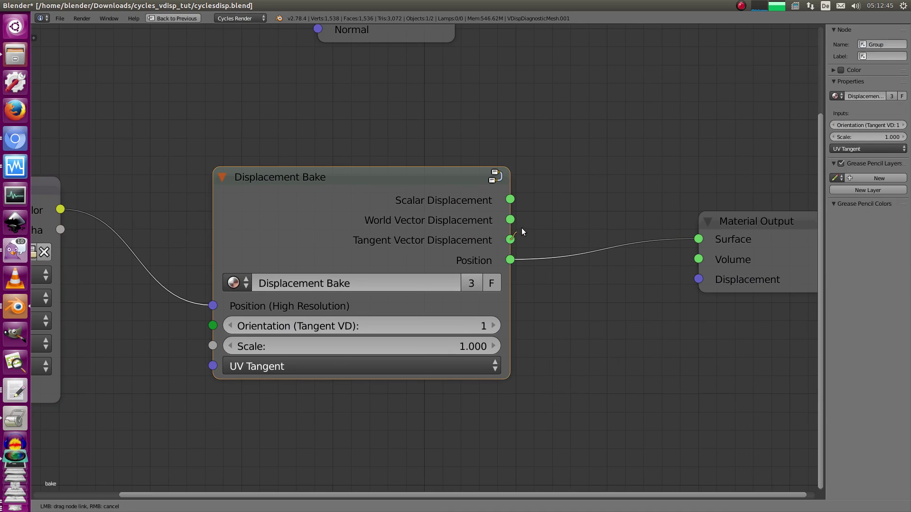
drag(511, 200, 511, 175)
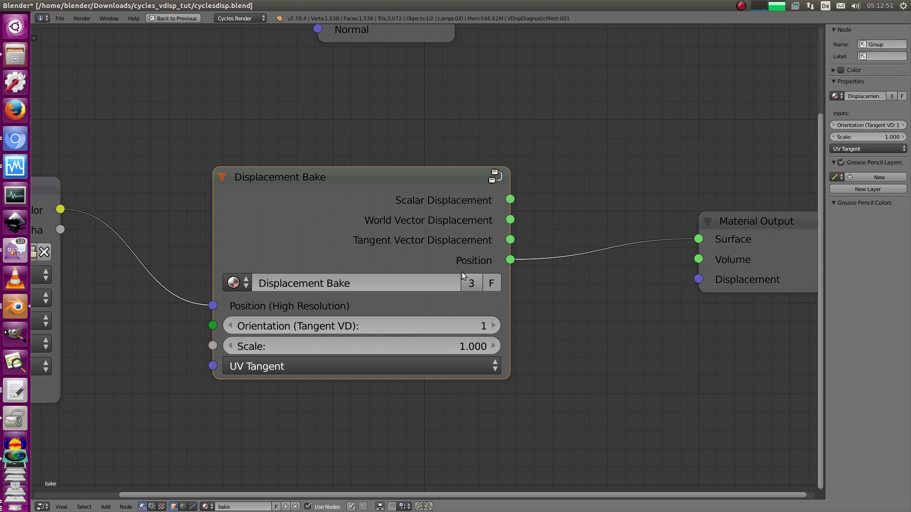
middle_drag(371, 230, 416, 185)
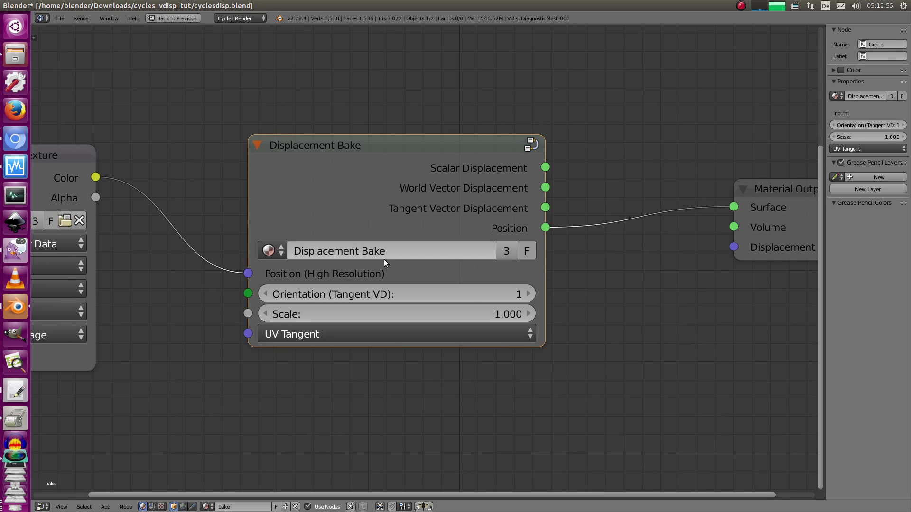
middle_drag(412, 227, 411, 218)
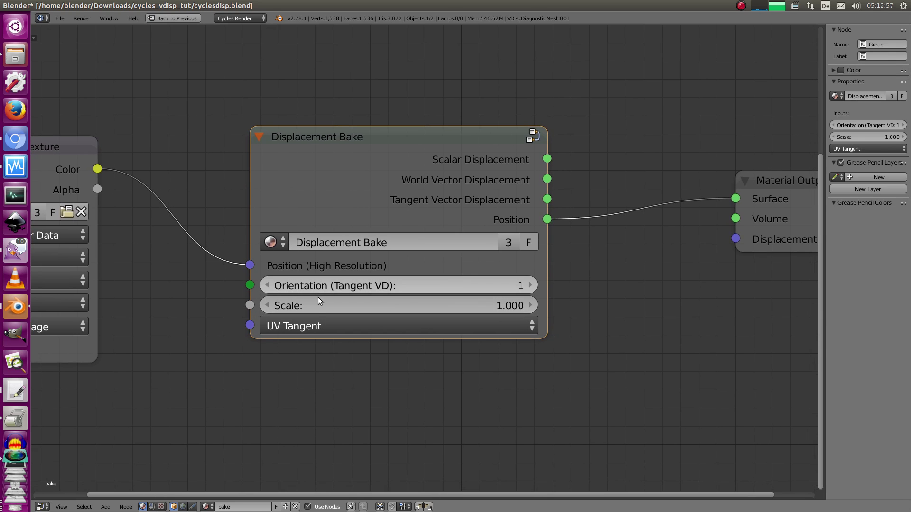
- Try an Orientation (Tangent VD) value of 48 on the Displacement Bake node
click(306, 286)
key(Escape)
drag(335, 286, 389, 290)
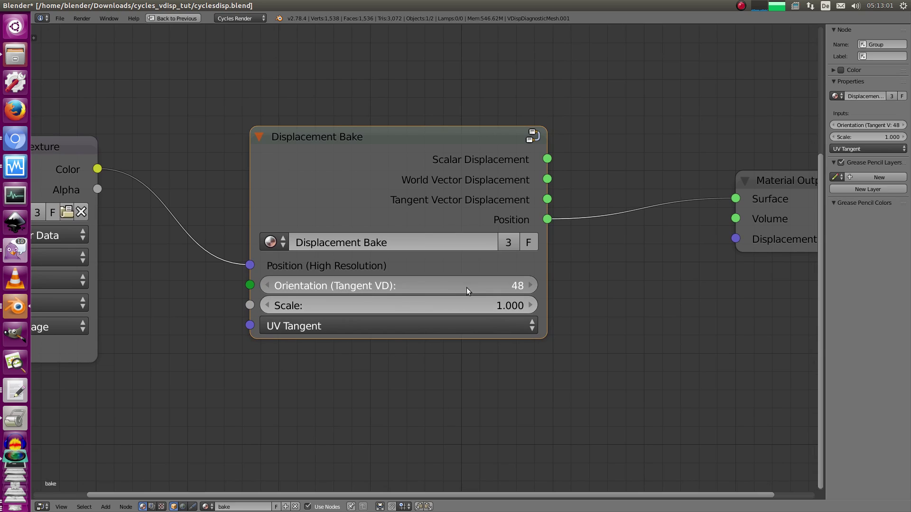
drag(466, 287, 354, 293)
drag(505, 304, 610, 305)
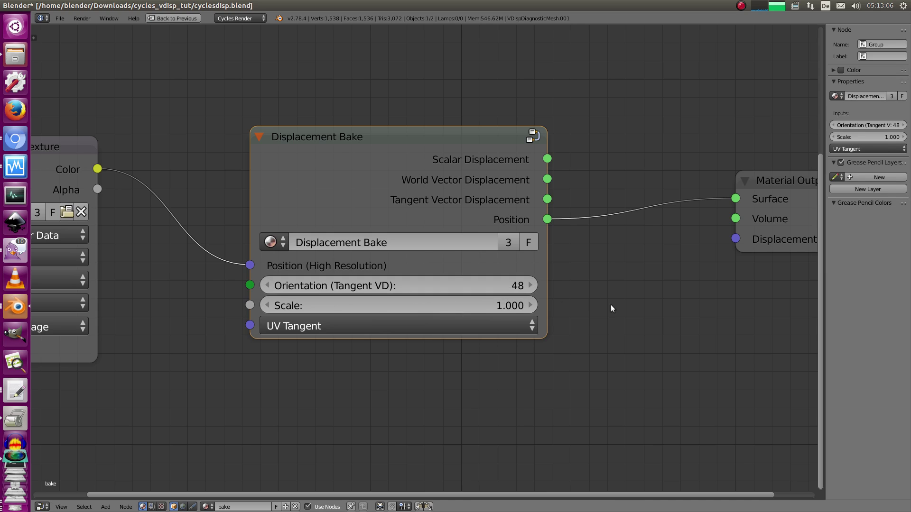
- Switch to ZBrush in the virtual machine and inspect the Tangent FlipAndSwitch preference for vector displacement maps
click(15, 166)
click(309, 23)
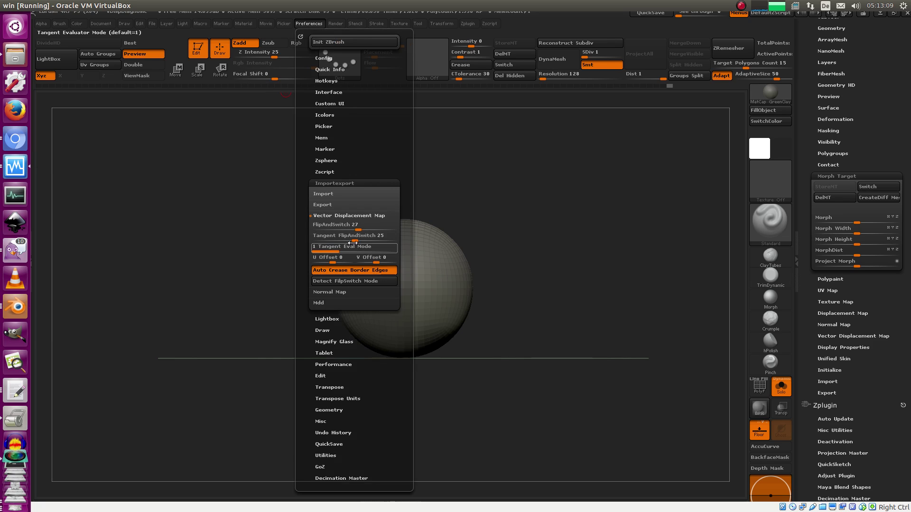
drag(360, 237, 404, 226)
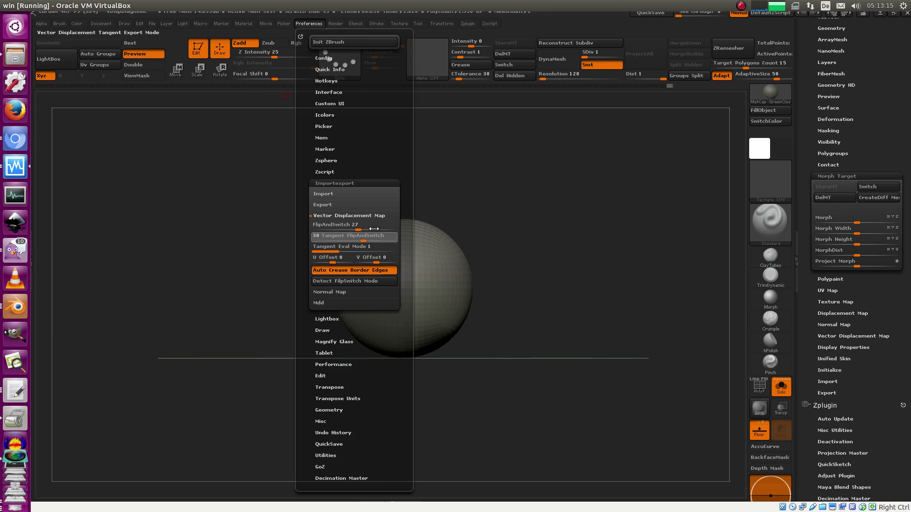
- Switch back to Blender and set the Displacement Bake node's Orientation (Tangent VD) to 25
click(15, 306)
drag(442, 289, 435, 292)
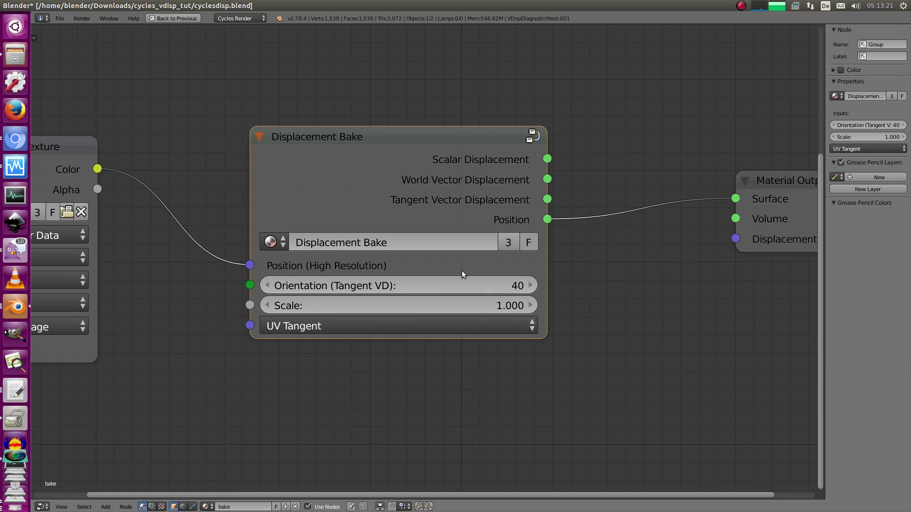
ctrl+scroll(532, 286, up, 5)
ctrl+scroll(430, 284, down, 14)
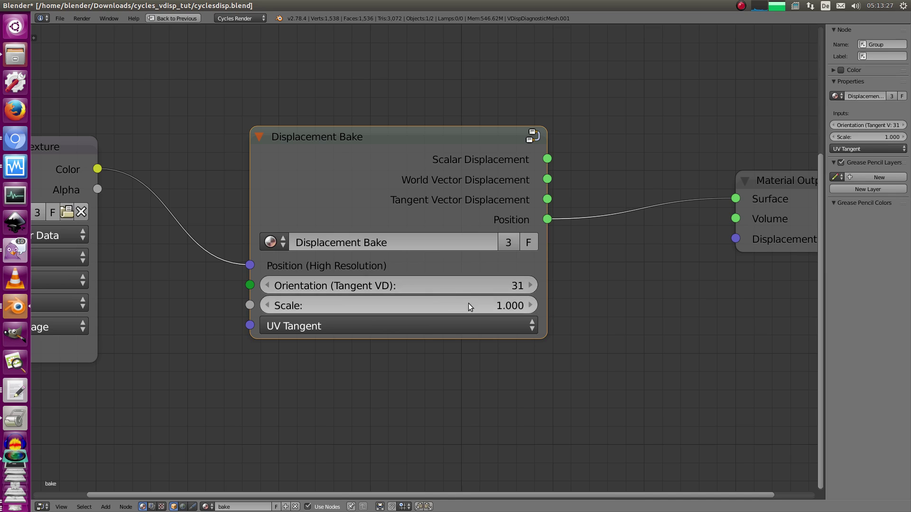
click(267, 286)
click(267, 286)
click(267, 285)
click(267, 285)
click(268, 285)
click(267, 287)
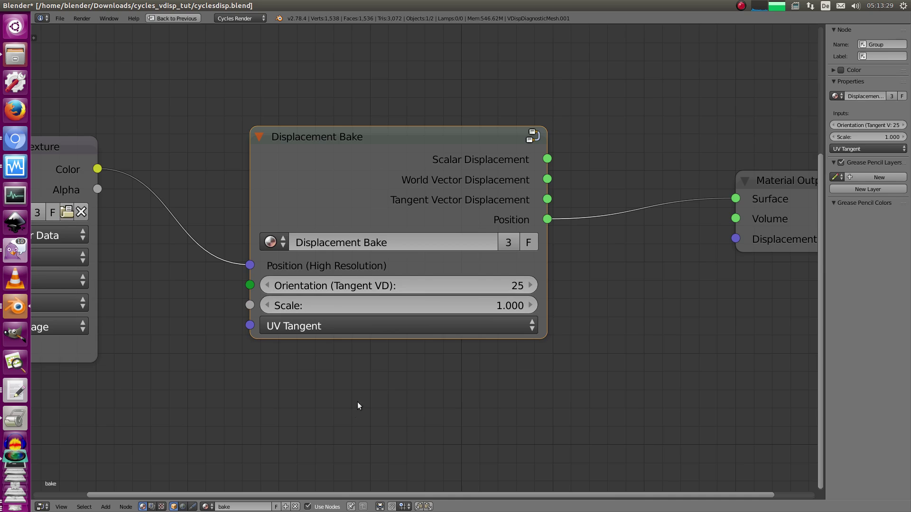
- Move the Image Texture node away and add a Tangent input node below it, before Displacement Bake
scroll(356, 378, down, 1)
middle_drag(357, 378, 423, 263)
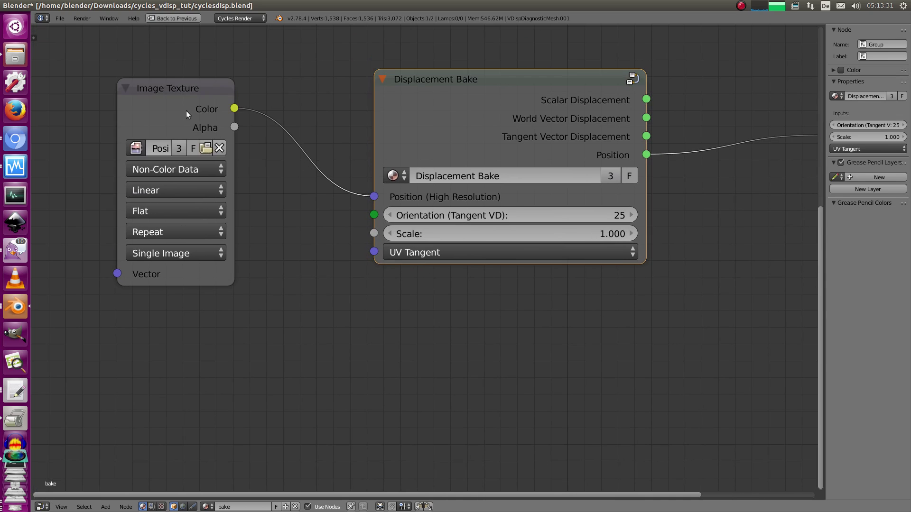
drag(186, 110, 143, 61)
key(shift+a)
mouse_move(289, 219)
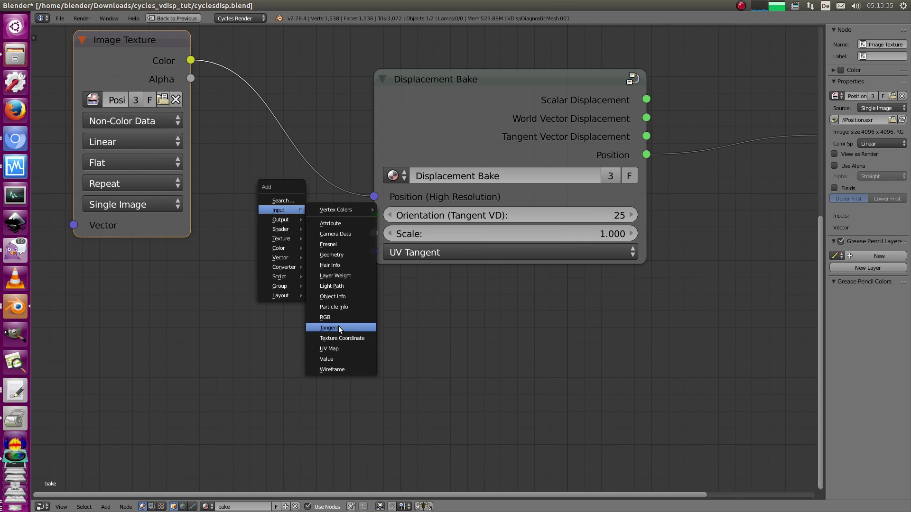
click(338, 326)
click(185, 240)
- Set the Tangent node to the mesh's UV map and connect its output to the UV Tangent input of Displacement Bake
click(251, 306)
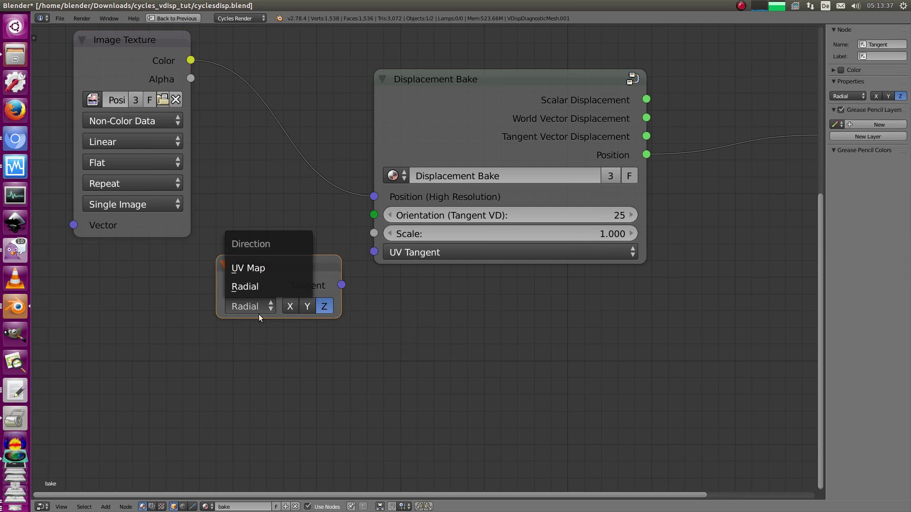
click(253, 269)
drag(294, 284, 374, 252)
click(285, 311)
click(282, 332)
drag(252, 286, 243, 309)
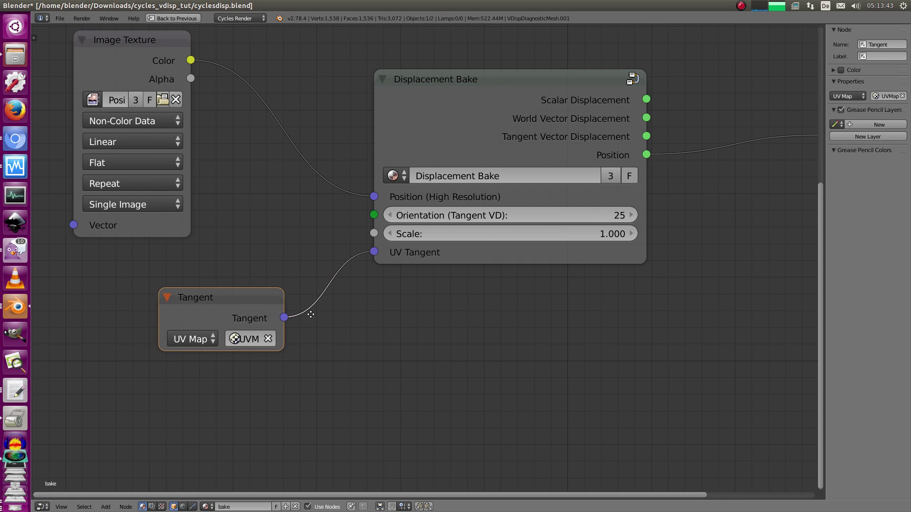
- Connect the Tangent Vector Displacement output of Displacement Bake to the Material Output's Surface input
middle_drag(311, 315, 342, 360)
drag(203, 96, 263, 71)
scroll(367, 151, down, 4)
middle_drag(377, 150, 188, 173)
ctrl+shift+click(351, 206)
ctrl+shift+click(351, 206)
ctrl+shift+click(351, 206)
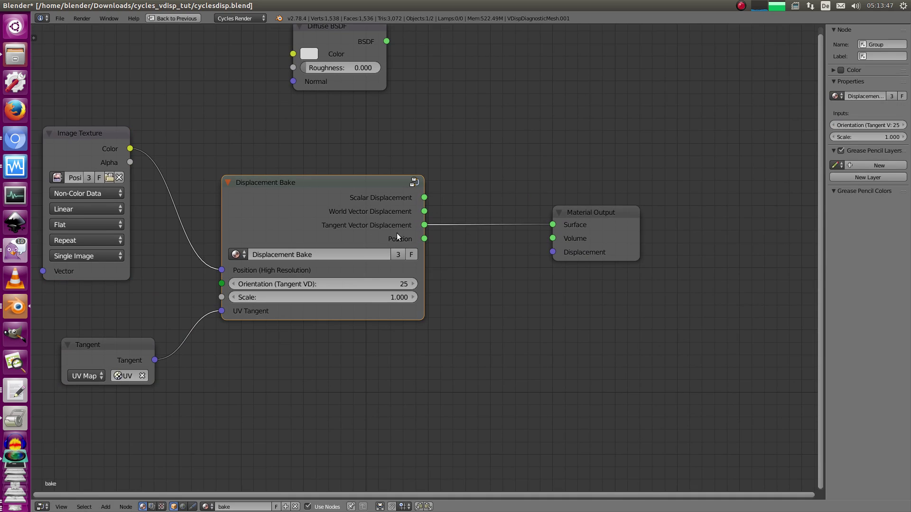
middle_drag(265, 258, 329, 225)
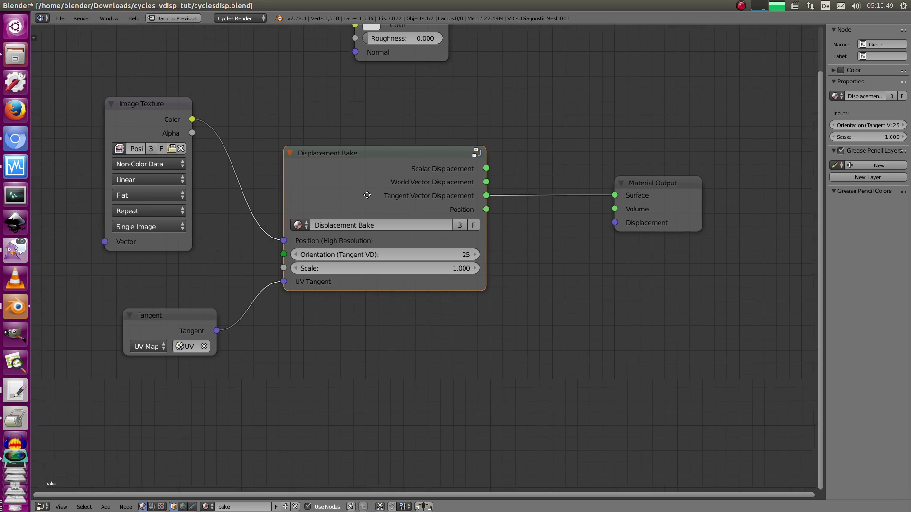
- Try Scale values of 0 and 10 on the Displacement Bake node and restore the scale to 1
scroll(292, 280, up, 2)
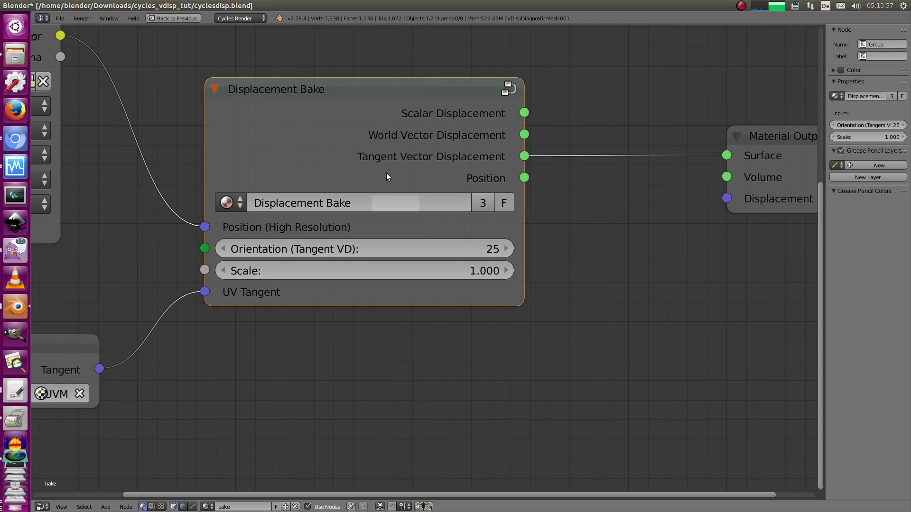
drag(726, 198, 696, 231)
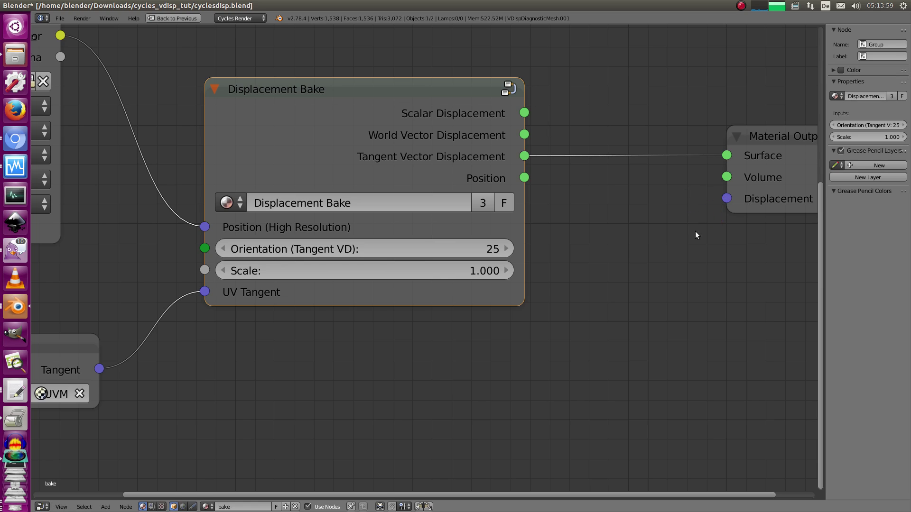
drag(299, 271, 380, 278)
drag(506, 274, 376, 278)
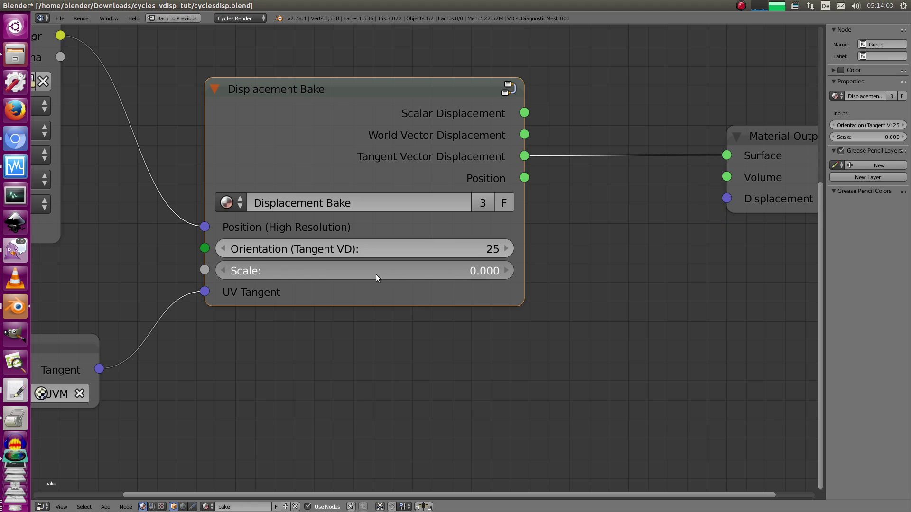
scroll(612, 274, down, 2)
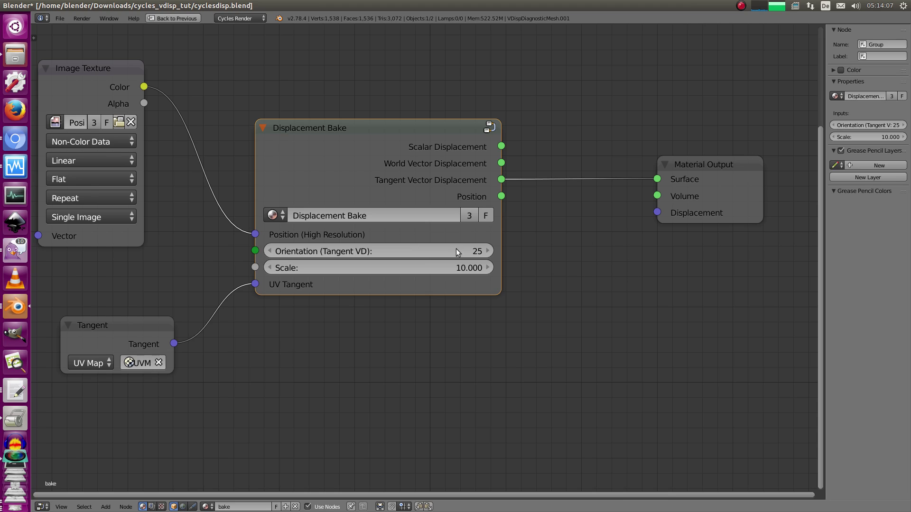
double_click(458, 267)
text(1)
key(Return)
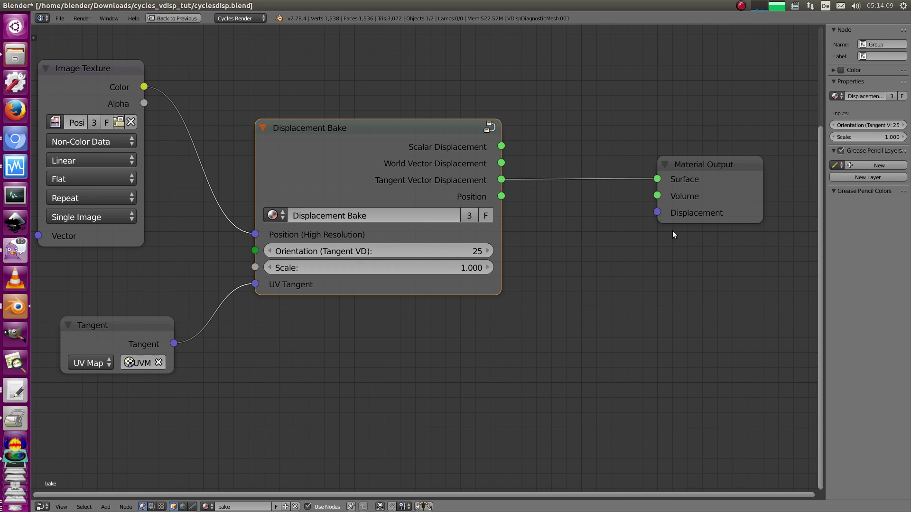
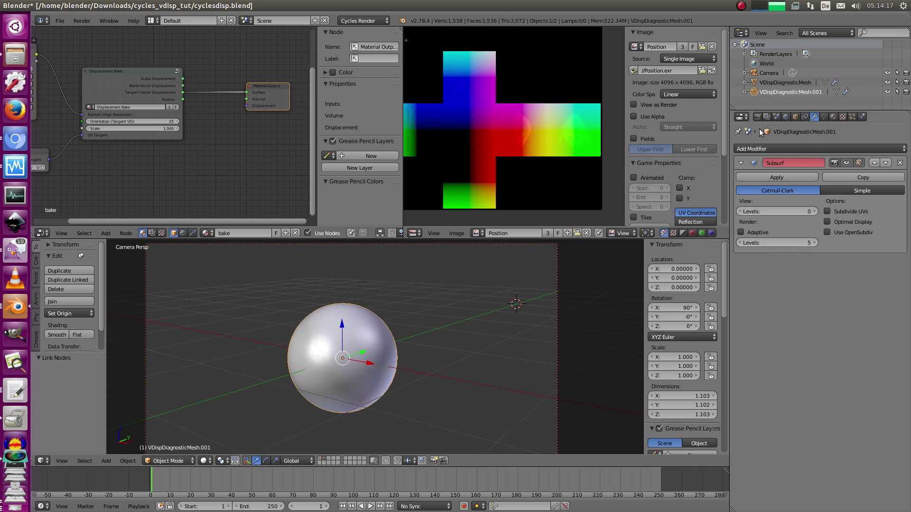
- Bring up the Cycles bake settings and select the entire mesh copy in Edit Mode
click(758, 117)
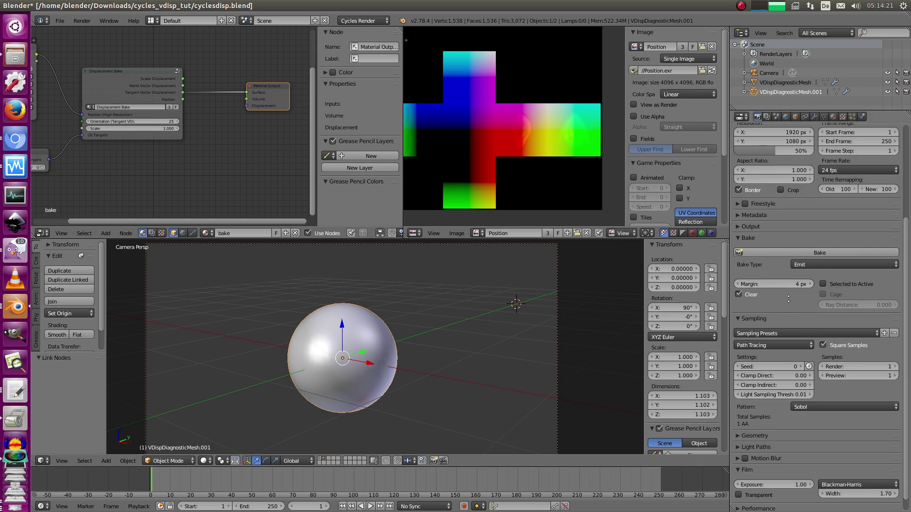
scroll(792, 294, down, 1)
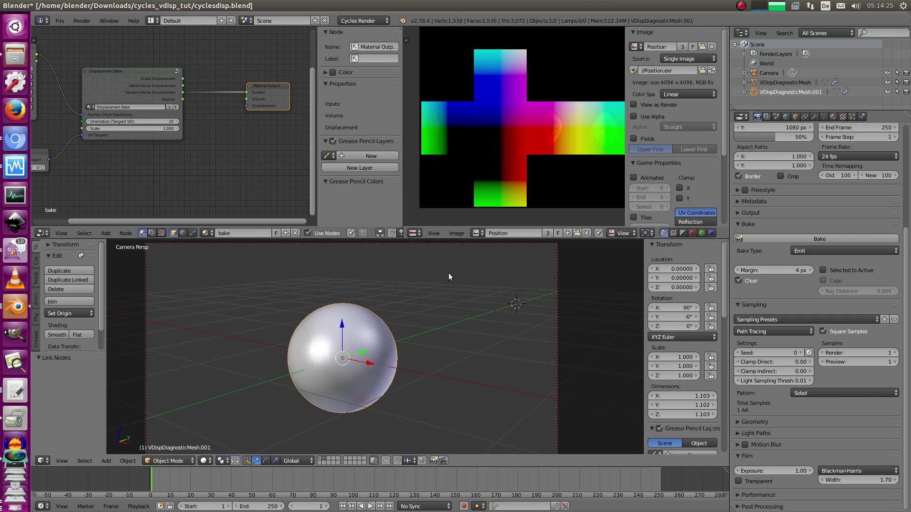
key(Tab)
key(a)
key(a)
- Create a new blank 32-bit float image of 2048 by 2048 px for the selected mesh's UVs
click(491, 233)
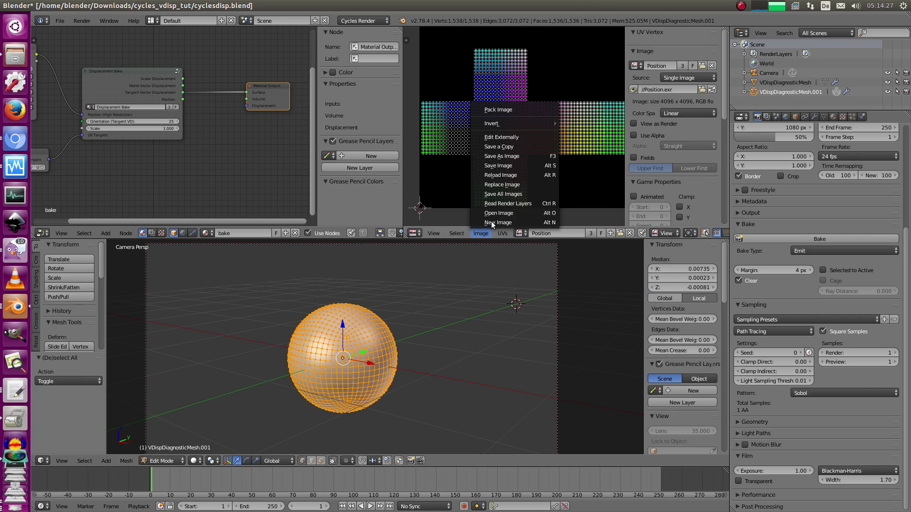
click(491, 221)
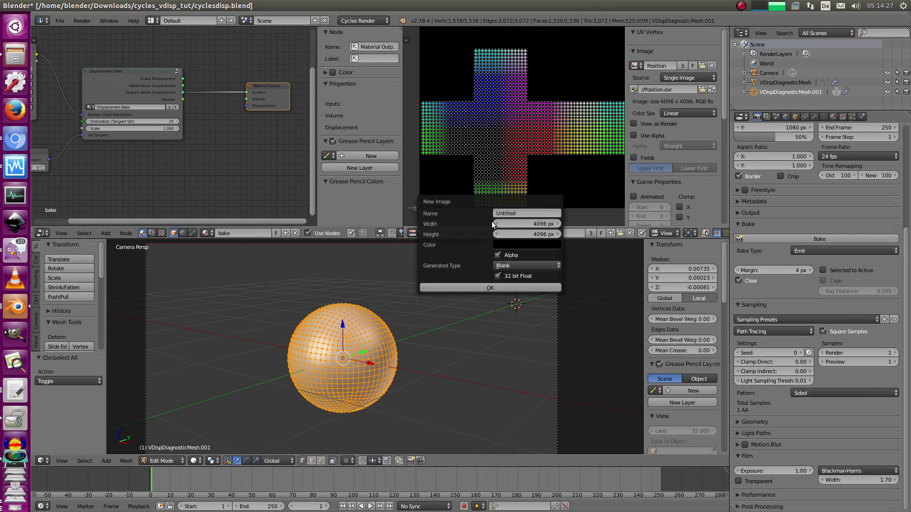
click(528, 234)
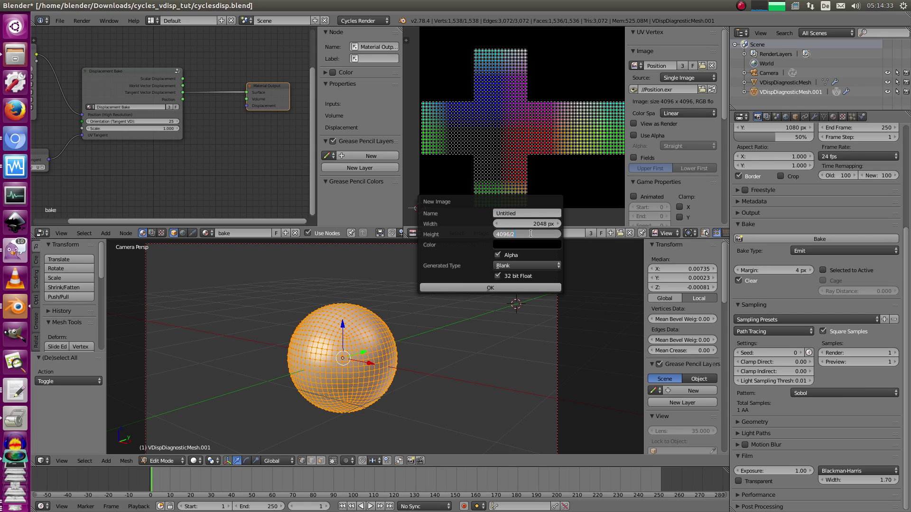
text(/2)
key(Return)
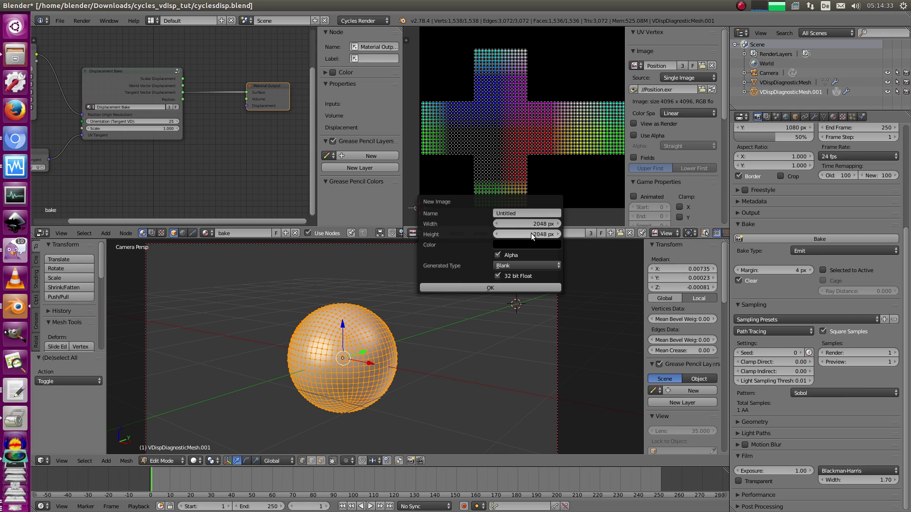
click(512, 291)
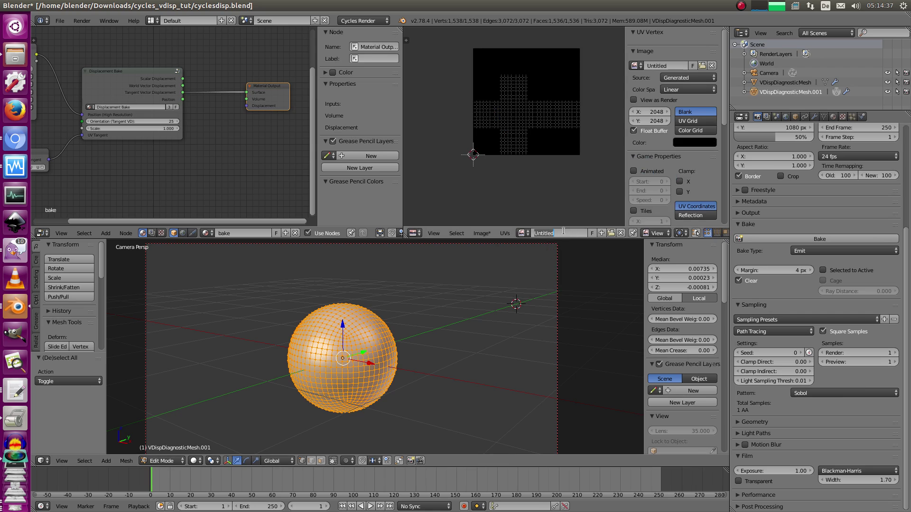
- Rename the new image Cycles_Displacement
text(Cycles_displacement)
key(Return)
click(555, 233)
key(Return)
scroll(467, 109, up, 3)
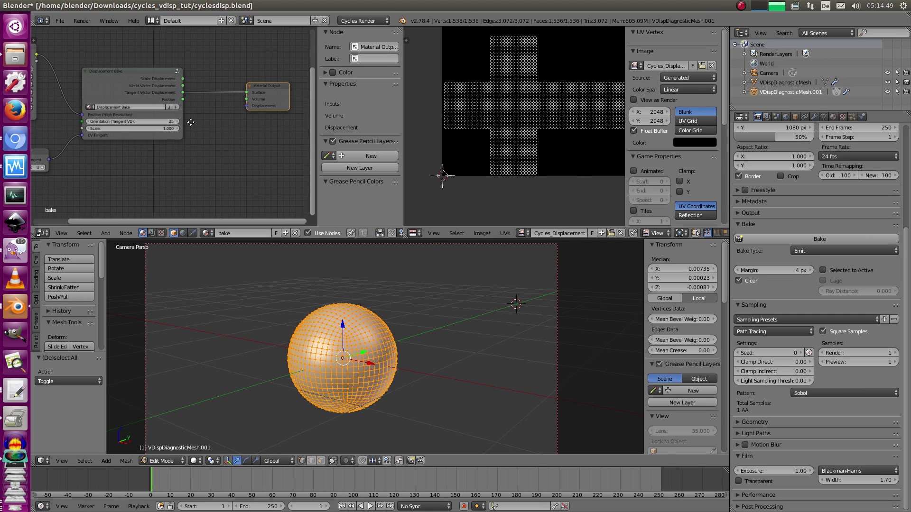
- Add an Image Texture node below the Displacement Bake node in the bake material
middle_drag(191, 122, 227, 98)
scroll(216, 131, down, 4)
middle_drag(169, 107, 194, 141)
key(Tab)
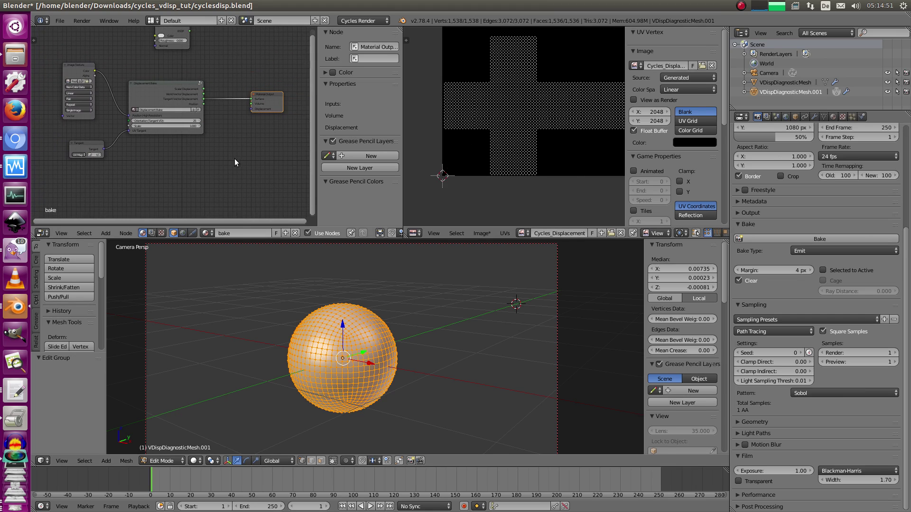
key(shift+a)
mouse_move(223, 189)
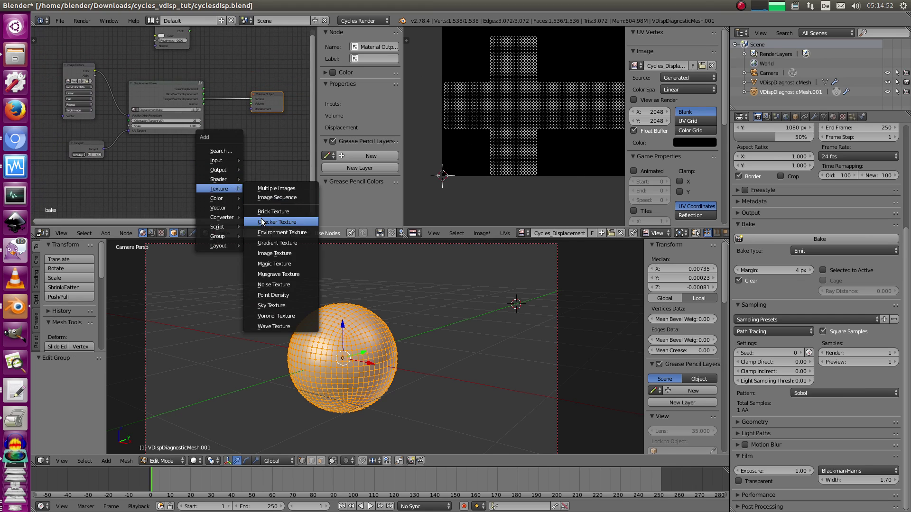
click(276, 255)
click(223, 134)
scroll(207, 154, up, 3)
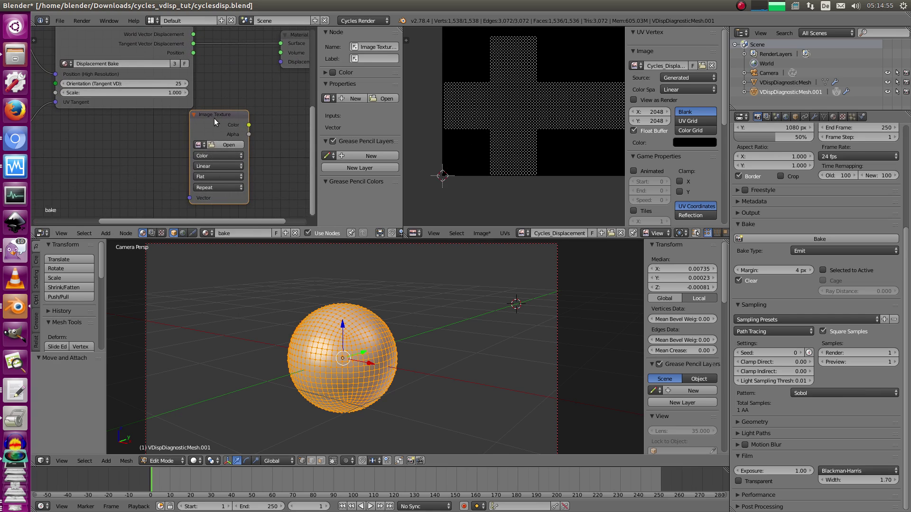
- Assign the Cycles_Displacement image to the Image Texture node as Non-Color Data and place the node unconnected below the Displacement Bake node
click(207, 154)
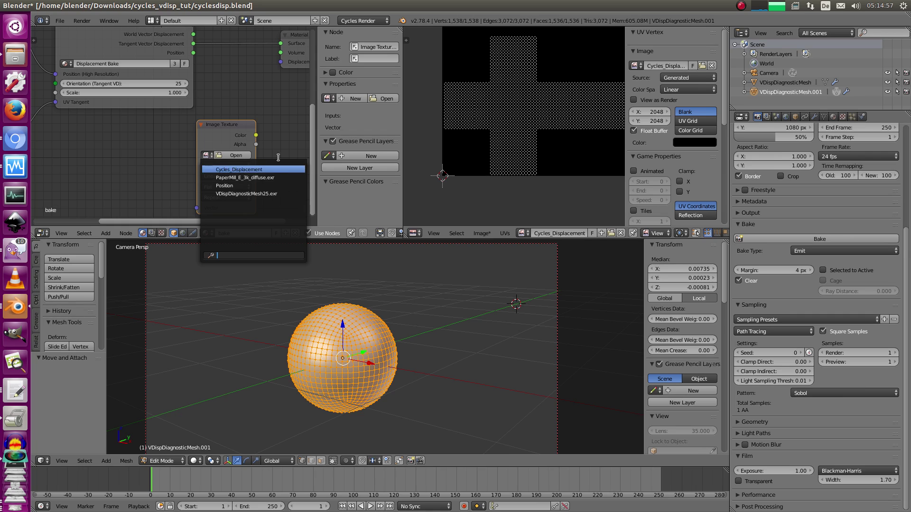
click(268, 169)
click(216, 166)
click(224, 146)
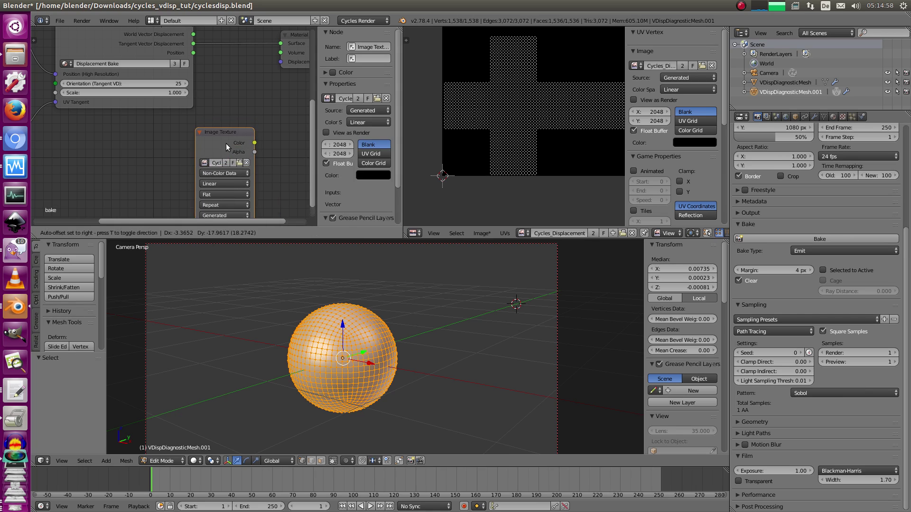
scroll(230, 159, down, 2)
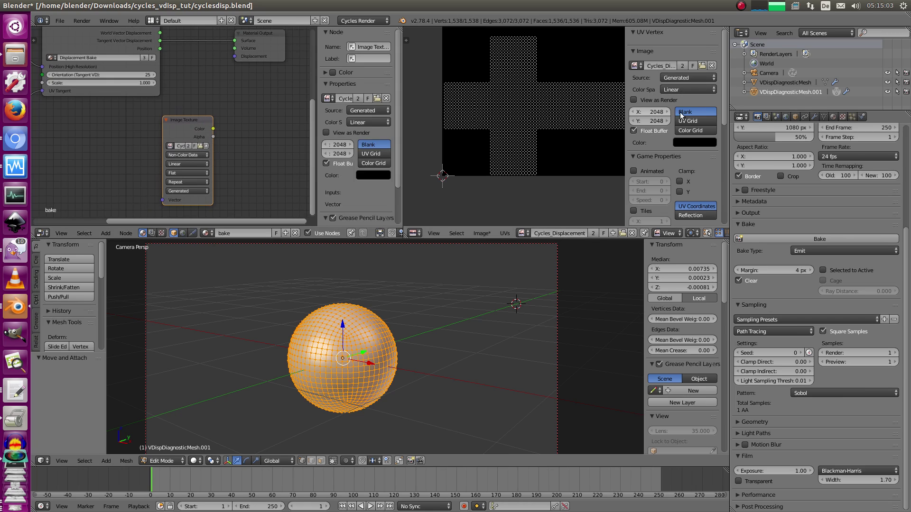
click(178, 130)
drag(178, 129, 166, 128)
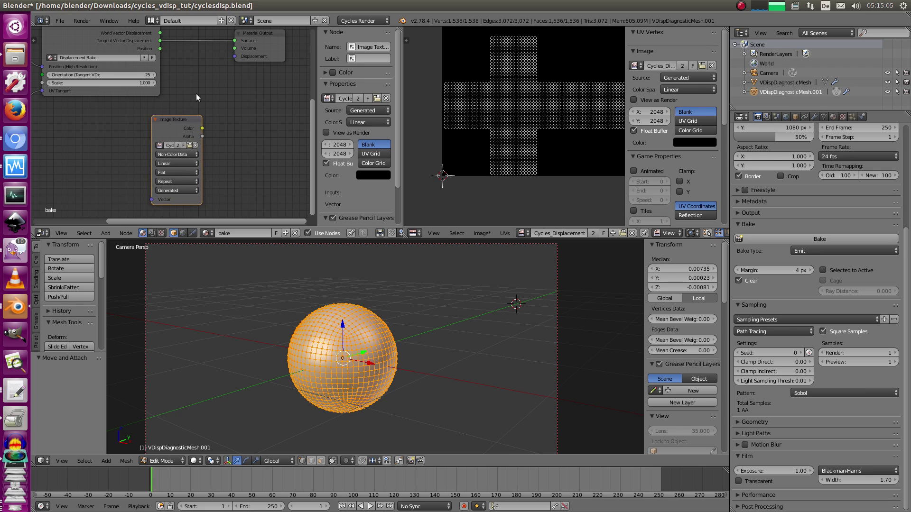
middle_drag(200, 99, 214, 105)
- Return the mesh copy to Object Mode and display the 3D viewport with Rendered shading
key(Tab)
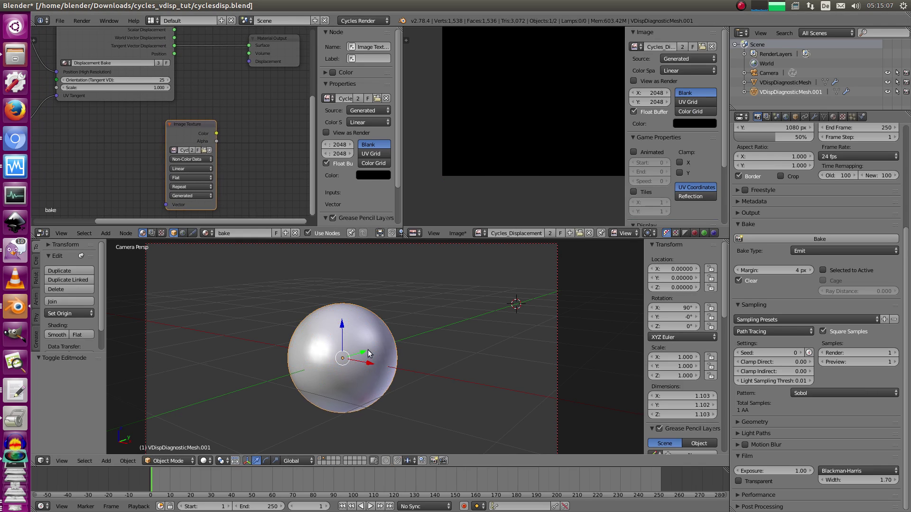
shift+middle_drag(389, 341, 416, 337)
scroll(408, 332, down, 3)
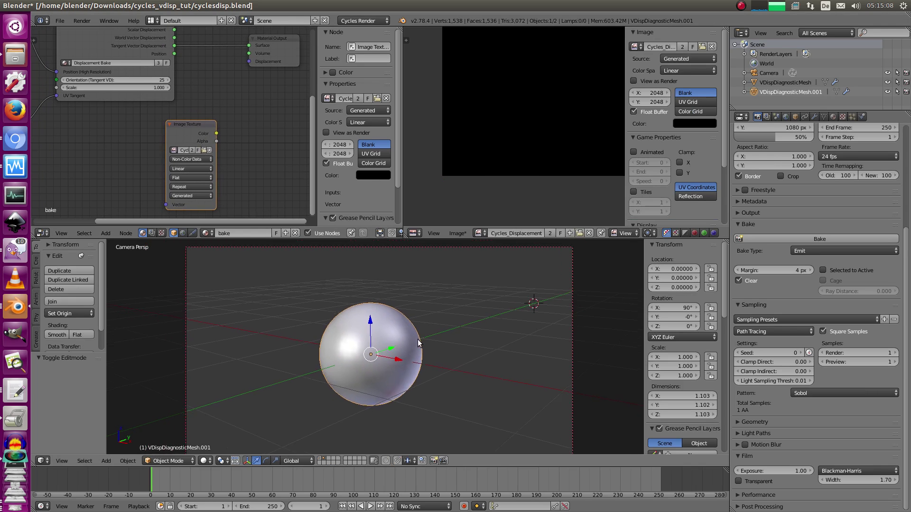
click(211, 464)
click(230, 397)
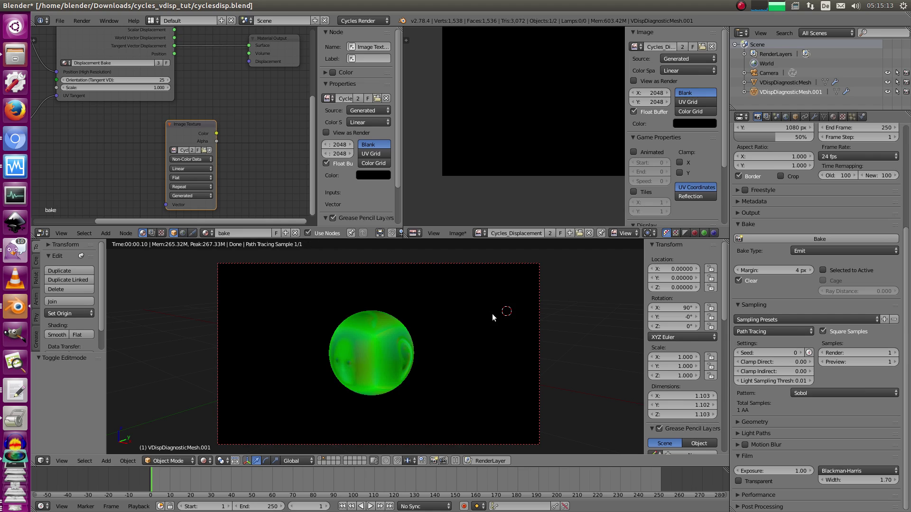
- Try higher Orientation (Tangent VD) values up to 34 on the Displacement Bake node, viewing the rendered sphere from different angles
middle_drag(367, 367, 516, 304)
scroll(237, 75, up, 3)
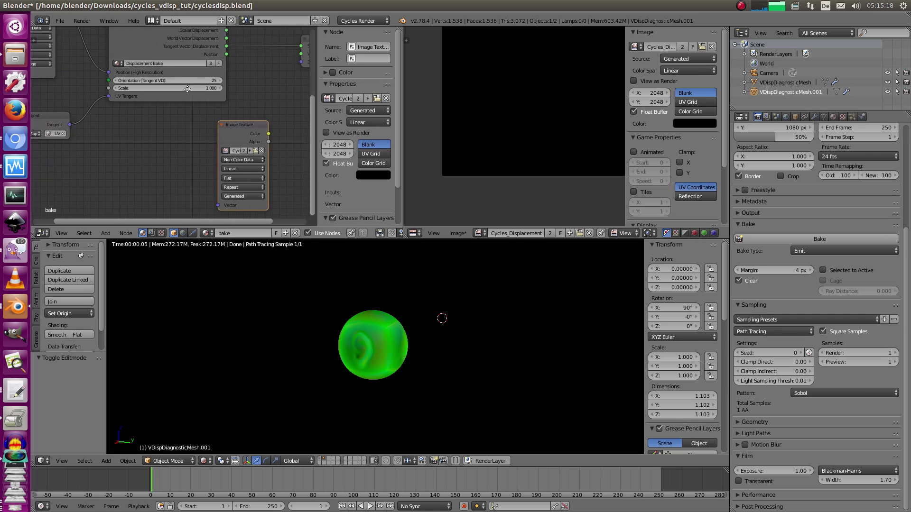
click(237, 75)
click(237, 76)
click(236, 75)
click(237, 76)
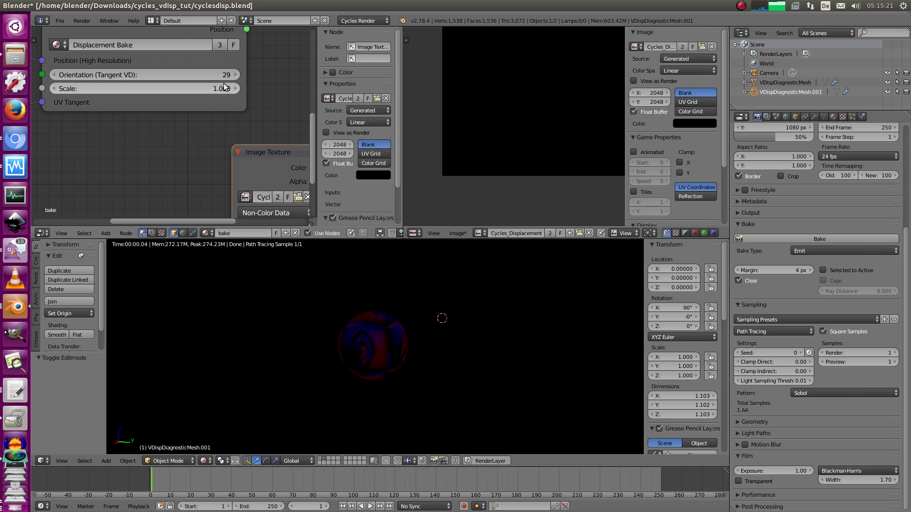
middle_drag(327, 354, 469, 364)
click(236, 75)
click(236, 75)
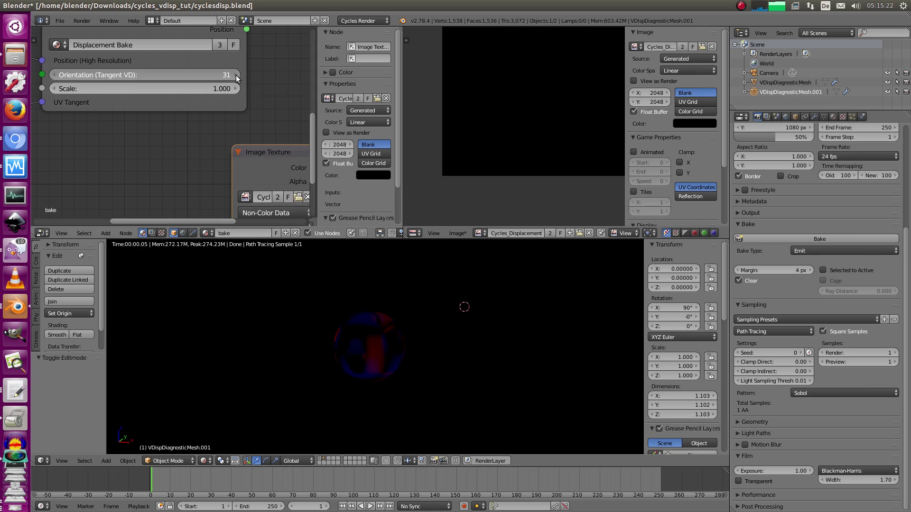
click(237, 75)
click(236, 75)
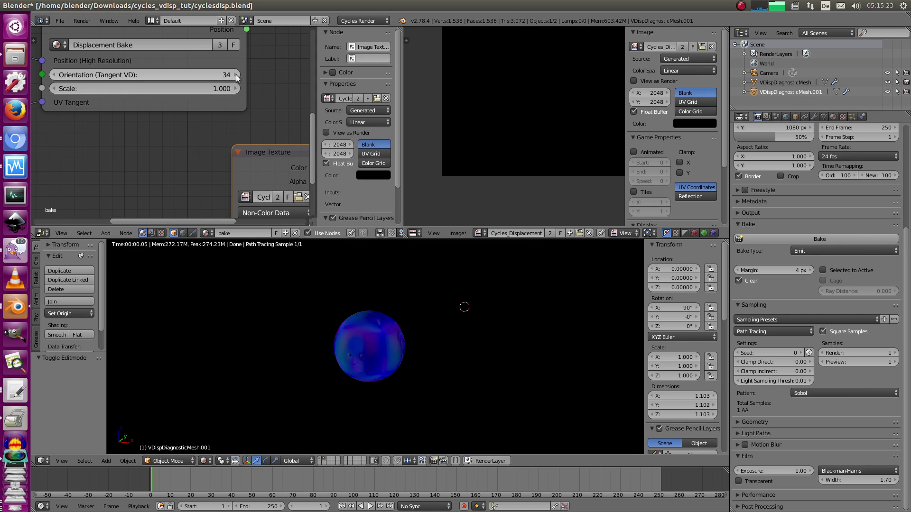
- Restore the Displacement Bake node's Orientation (Tangent VD) to 25
click(57, 75)
click(57, 75)
click(56, 75)
click(55, 75)
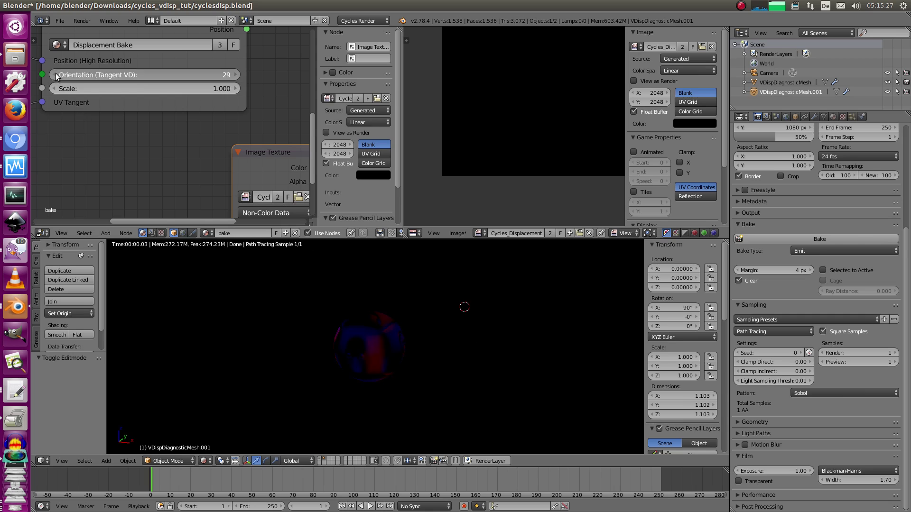
click(57, 75)
click(57, 75)
click(58, 75)
click(59, 75)
middle_drag(171, 132, 185, 191)
scroll(213, 159, down, 1)
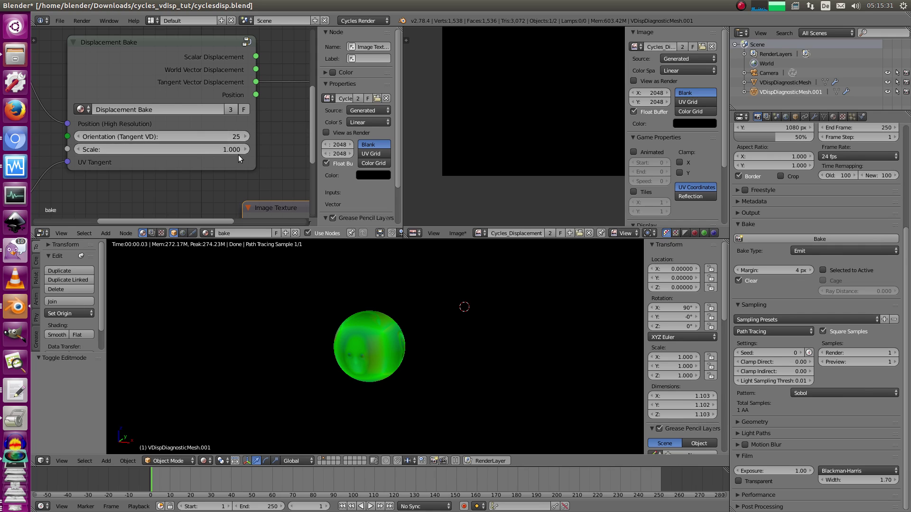
- Return the 3D viewport to the camera view and switch it to Wireframe shading
key(KP_0)
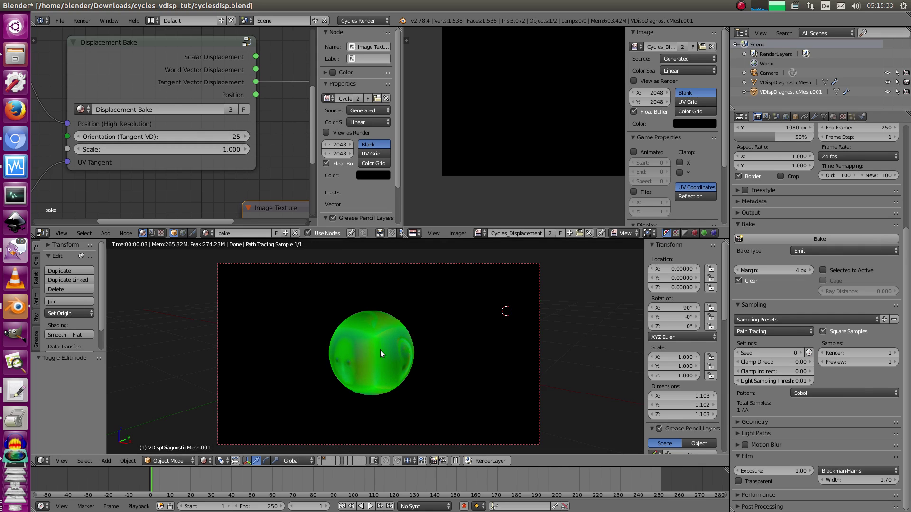
key(shift+z)
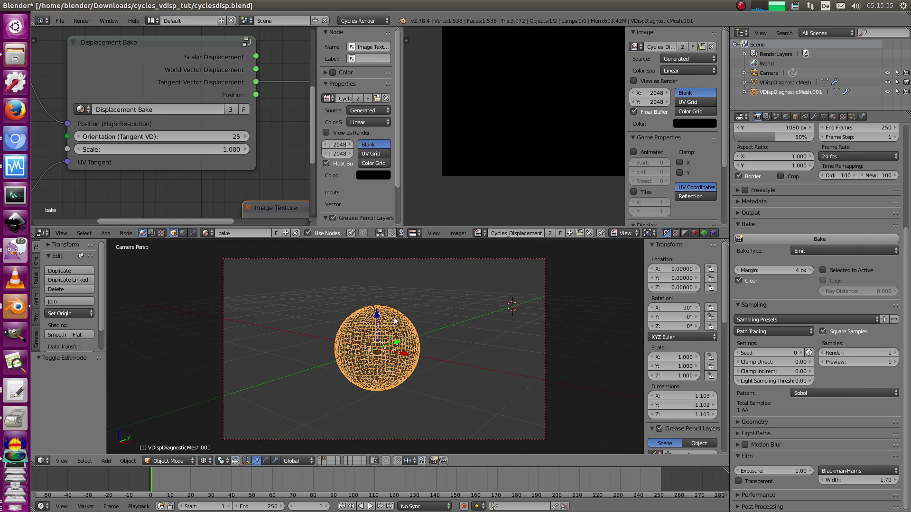
scroll(233, 121, down, 2)
- Reselect the mesh copy and its unconnected Image Texture node, and bake the Emit pass into Cycles_Displacement
key(a)
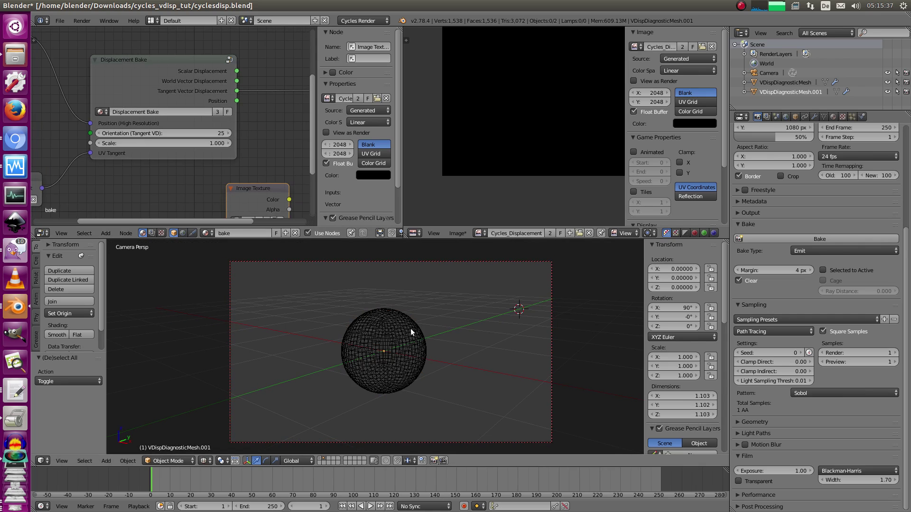
middle_drag(241, 138, 178, 127)
right_click(407, 341)
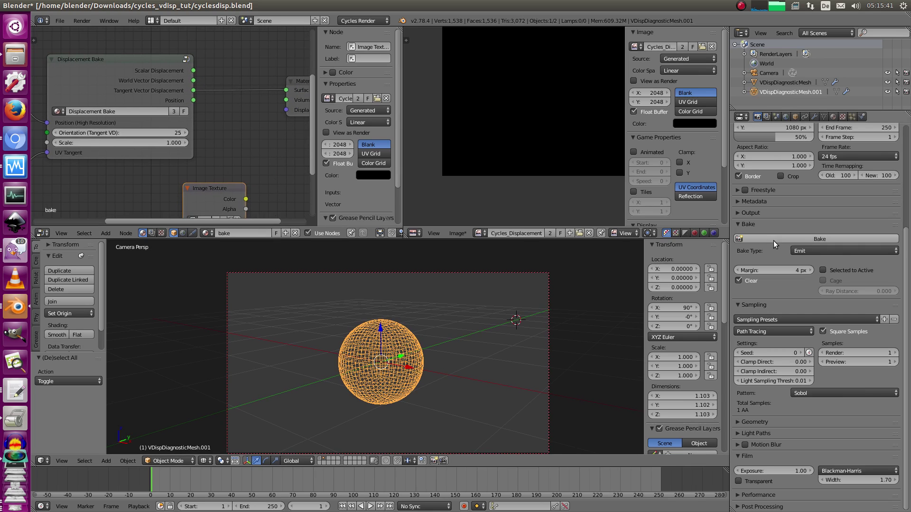
click(193, 205)
middle_drag(245, 158, 245, 120)
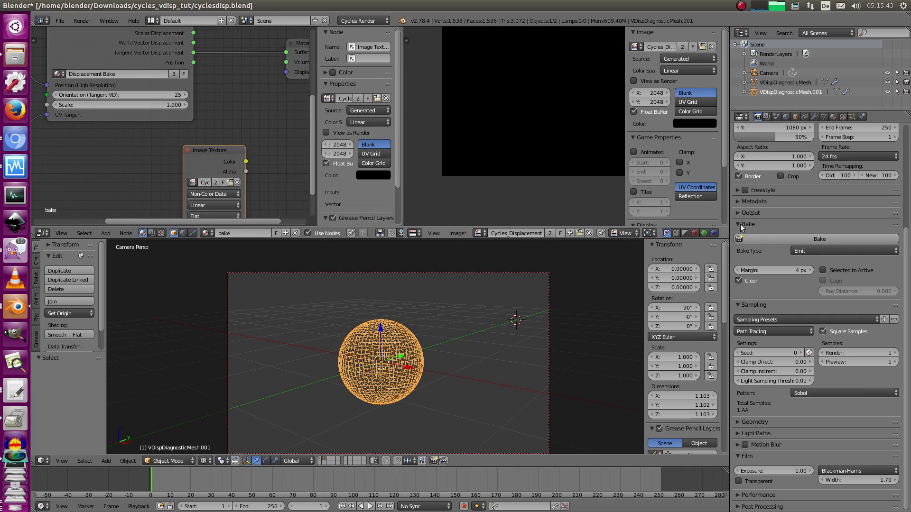
click(779, 238)
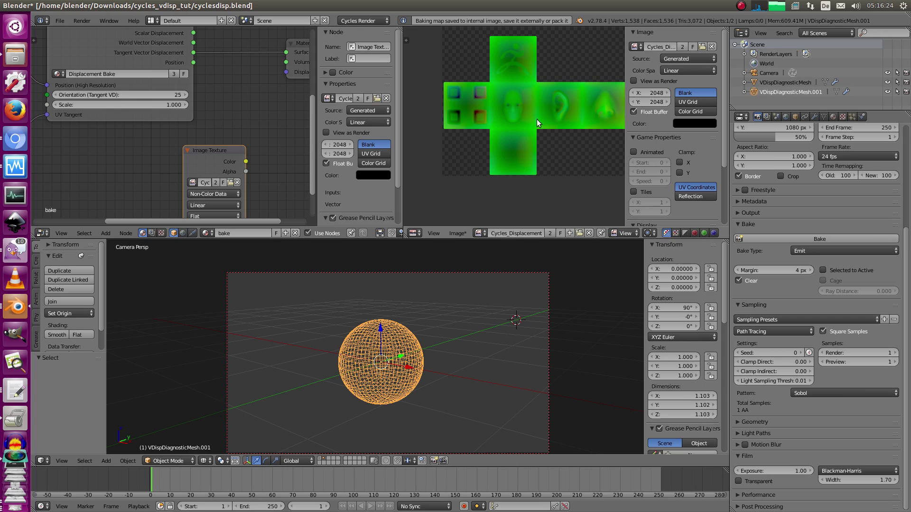
- Save the baked map as Cycles_Displacement.exr in OpenEXR format with RGB channels, Float (Full) depth and the ZIP (lossless) codec
middle_drag(536, 119, 513, 148)
click(459, 233)
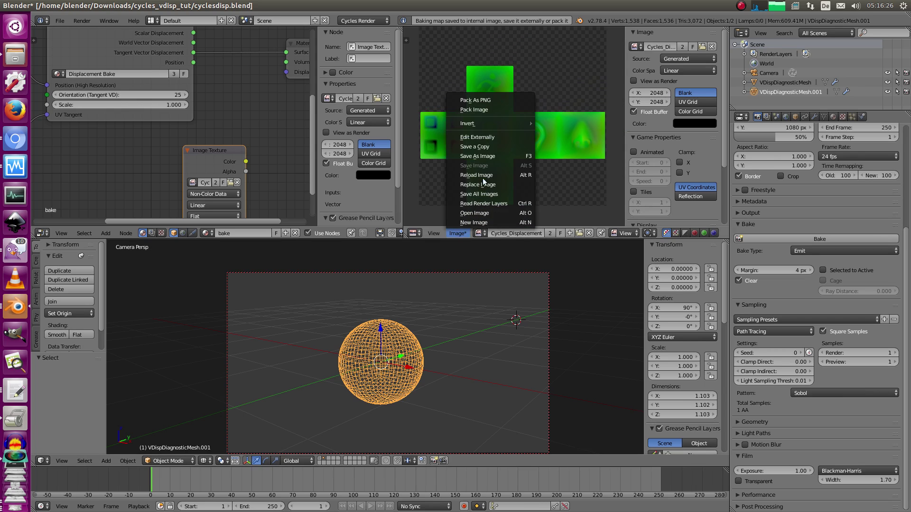
click(490, 156)
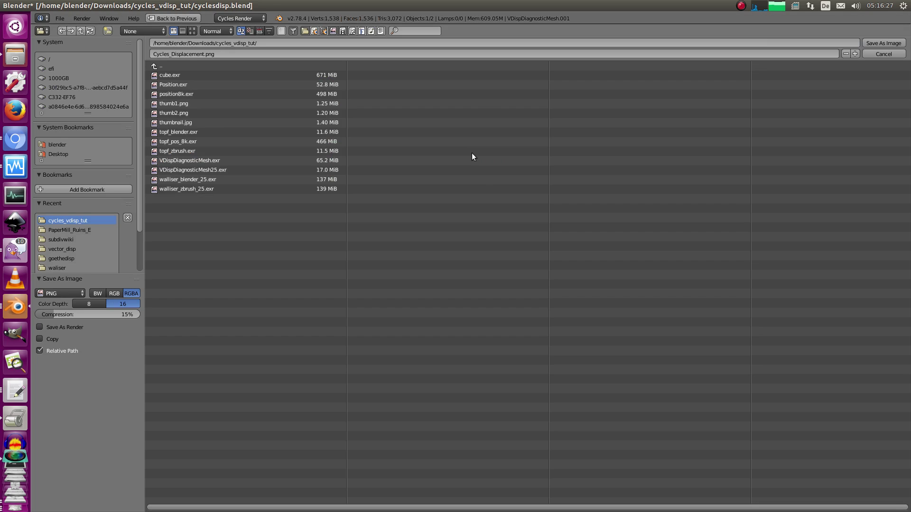
click(69, 293)
click(125, 261)
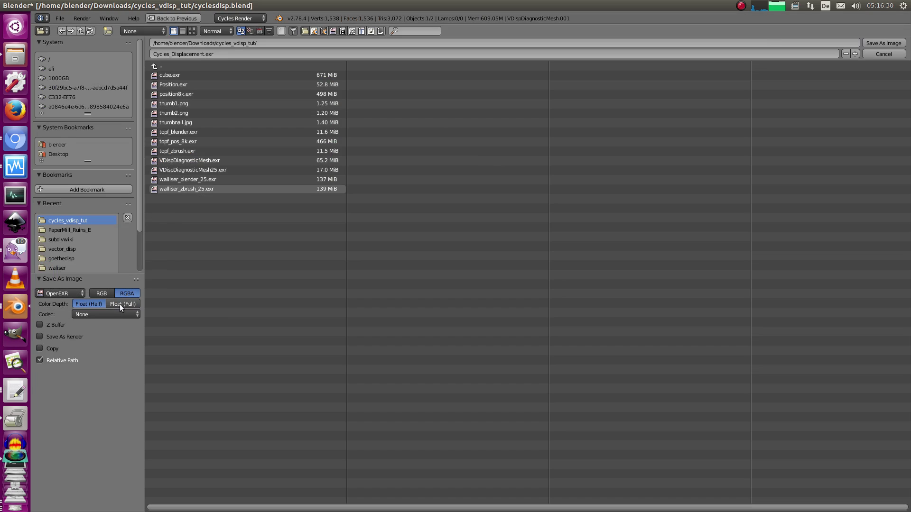
click(120, 304)
click(110, 314)
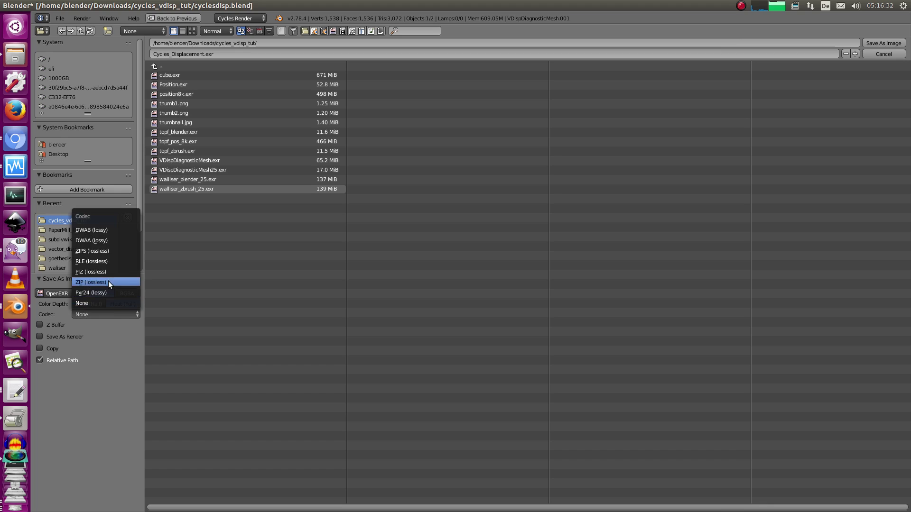
click(108, 282)
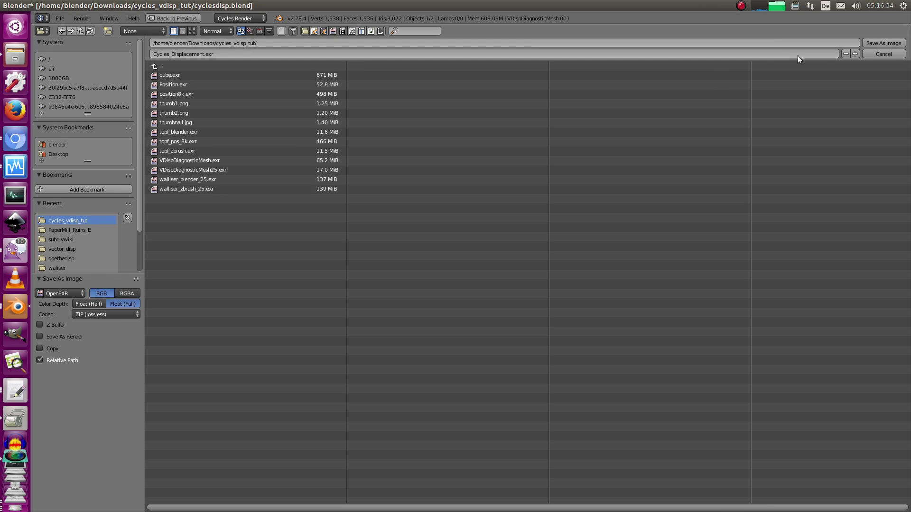
click(882, 43)
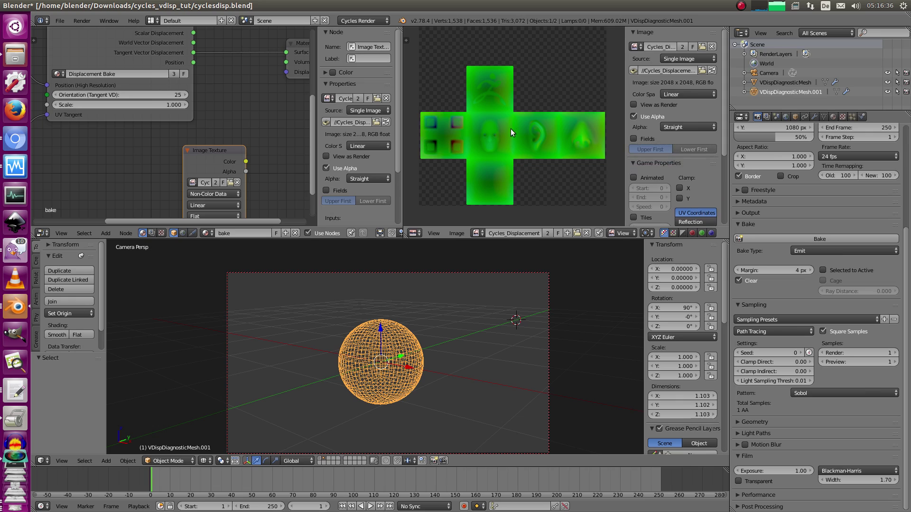
- Disable Use Alpha for the saved displacement image and maximize the image editor
click(634, 116)
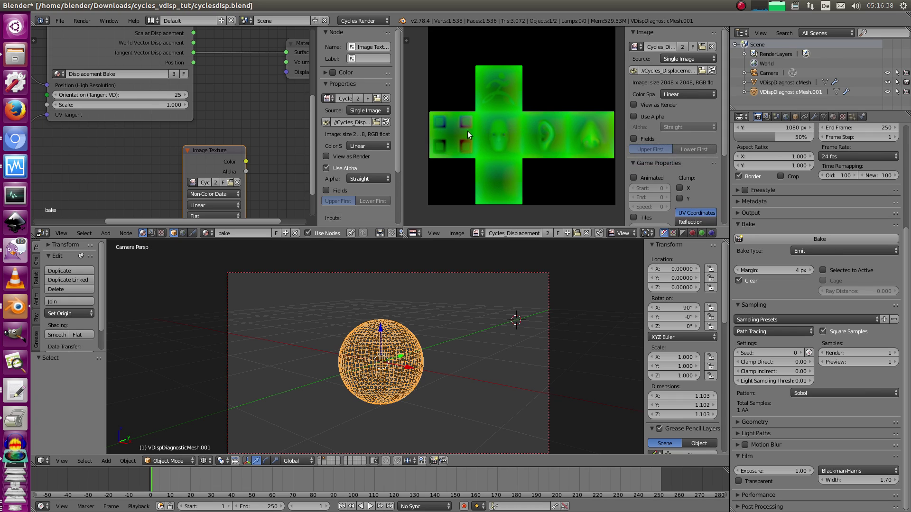
key(ctrl+space)
scroll(405, 275, up, 4)
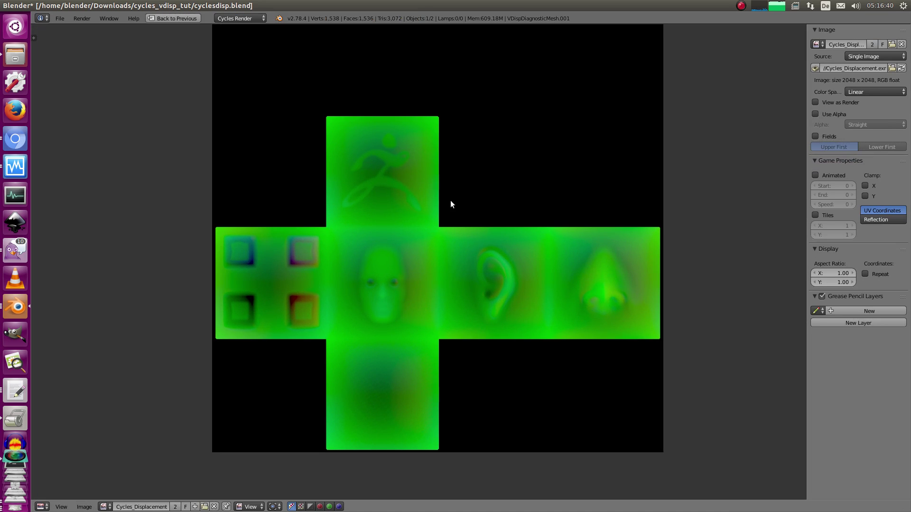
- Examine the baked tangent displacement map closely, including the figure on the upper face and the full cross layout
middle_drag(436, 225, 454, 184)
middle_drag(502, 123, 469, 200)
ctrl+middle_drag(451, 256, 459, 170)
scroll(459, 173, up, 4)
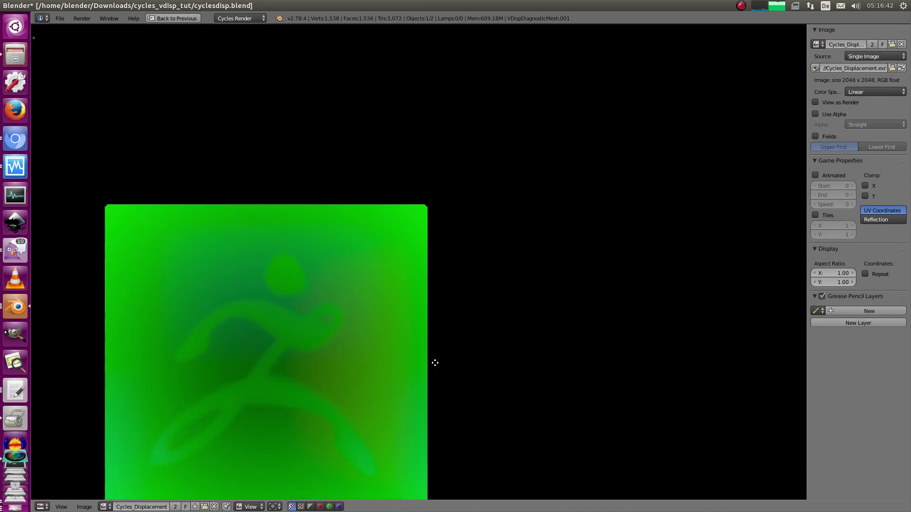
ctrl+middle_drag(425, 233, 420, 351)
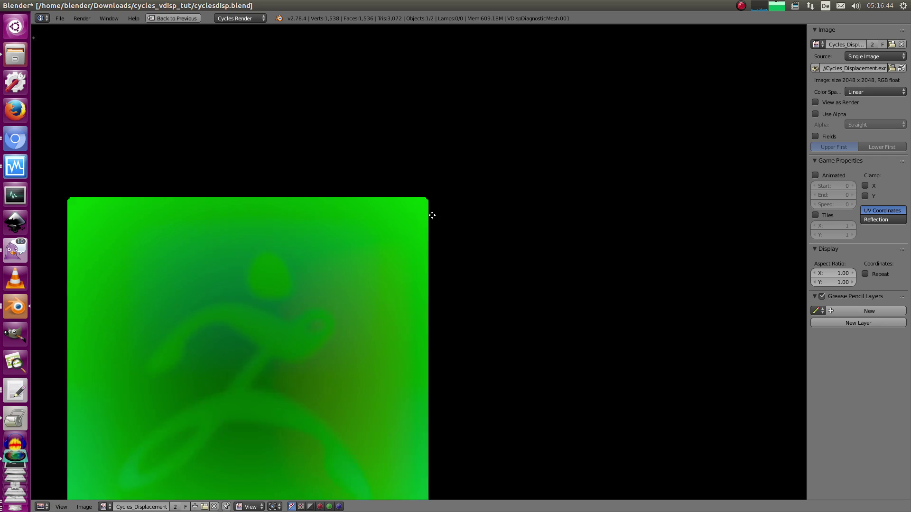
ctrl+middle_drag(431, 215, 415, 306)
middle_drag(415, 306, 403, 285)
middle_drag(403, 285, 444, 206)
middle_drag(421, 260, 441, 198)
scroll(437, 209, down, 2)
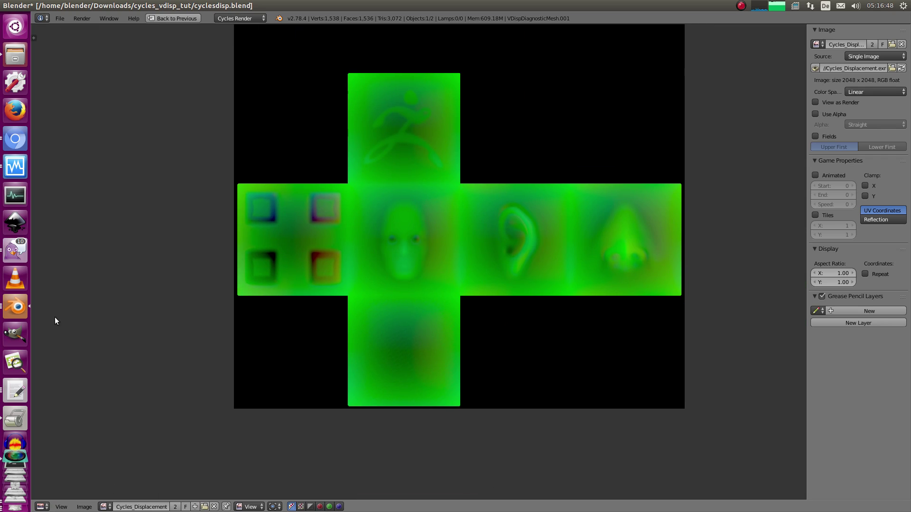
- Switch to ZBrush in the VirtualBox machine, switch the sphere's morph target and show the mesh at subdivision level 6
click(21, 166)
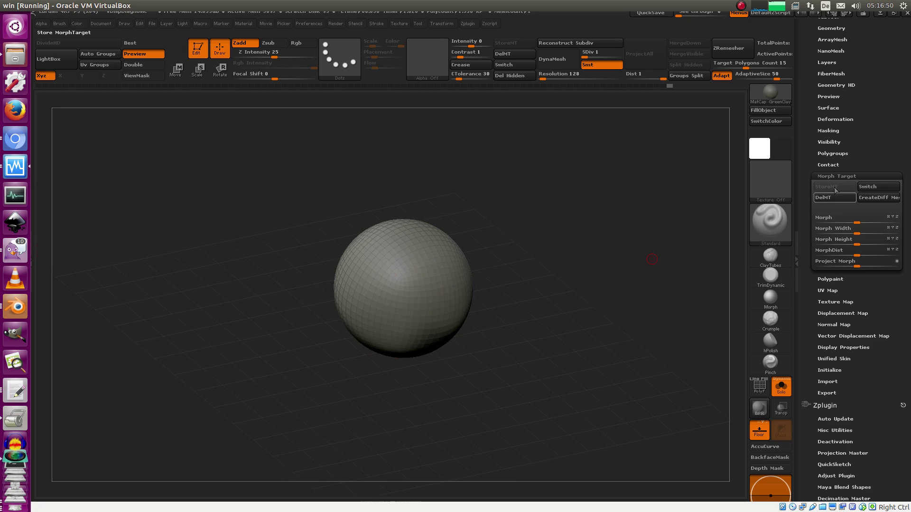
click(877, 186)
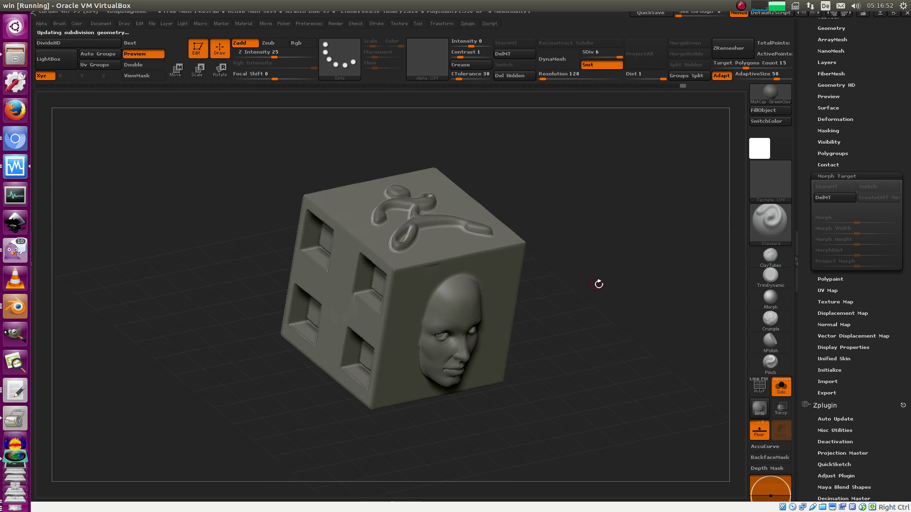
- Lower the sculpted cube to subdivision level 1 and switch its morph target to the sphere shape
mouse_move(599, 241)
mouse_down()
mouse_move(624, 232)
mouse_move(617, 258)
mouse_move(589, 250)
mouse_up()
key(shift+d)
key(shift+d)
key(shift+d)
key(shift+d)
key(shift+d)
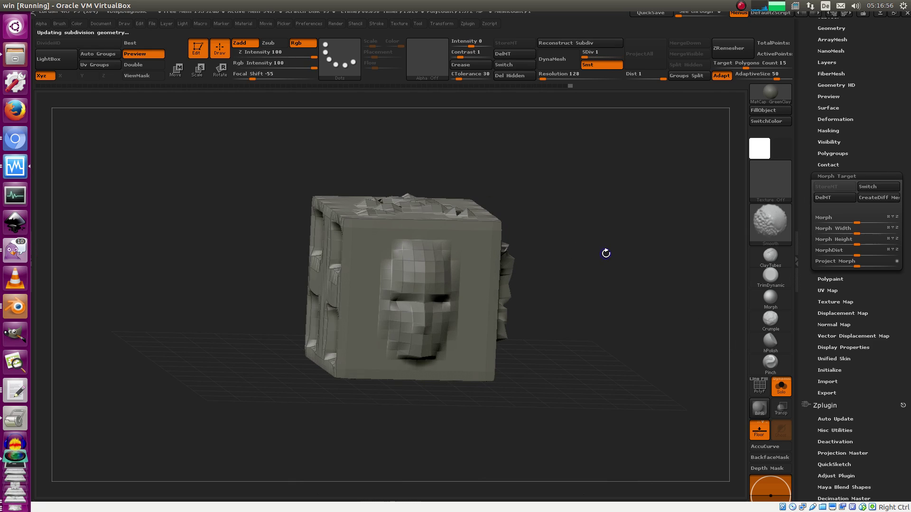
click(868, 188)
drag(585, 203, 622, 300)
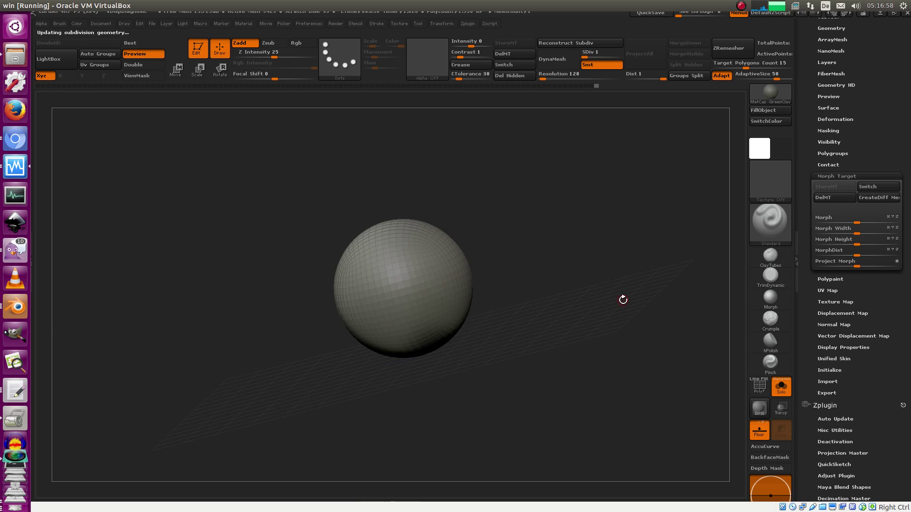
- Check the Tangent FlipAndSwitch import/export preference and the tool's vector displacement map options
click(312, 24)
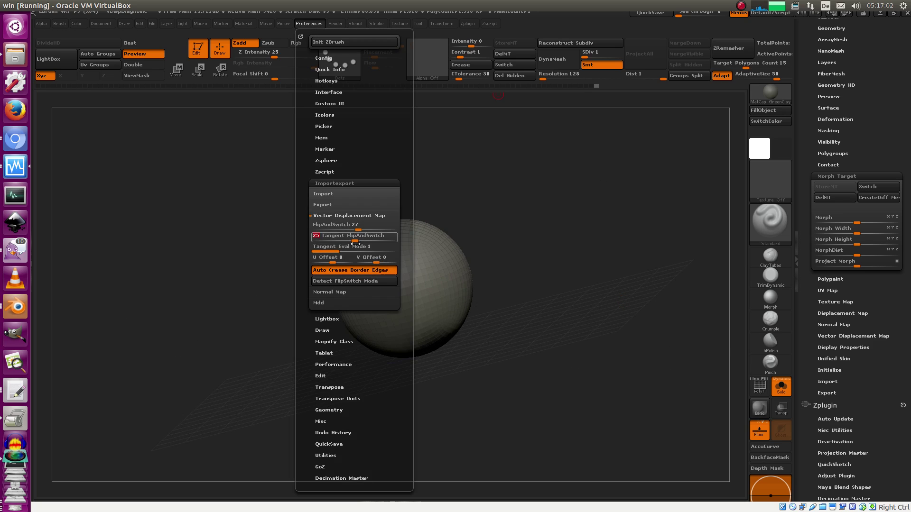
click(846, 336)
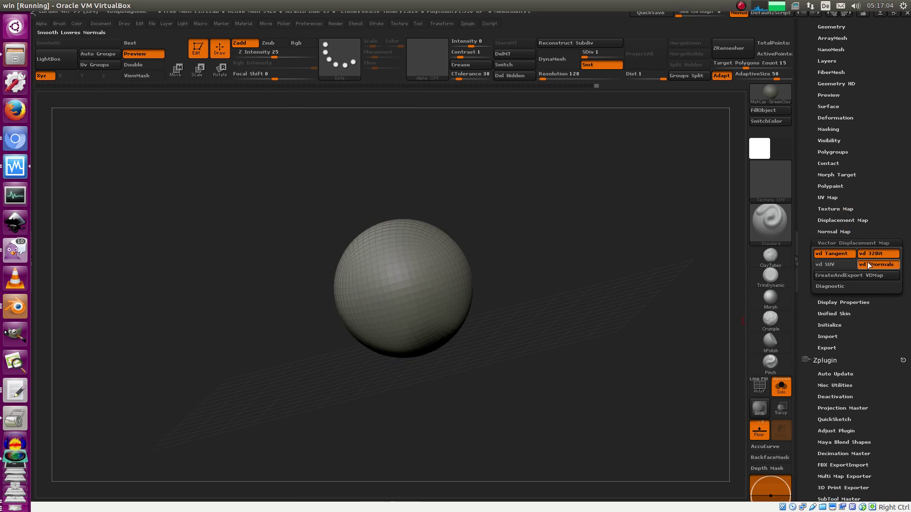
- Switch to Blender, display VDispDiagnosticMesh25.exr in the image editor and examine the face closely
click(15, 307)
middle_drag(454, 263, 471, 250)
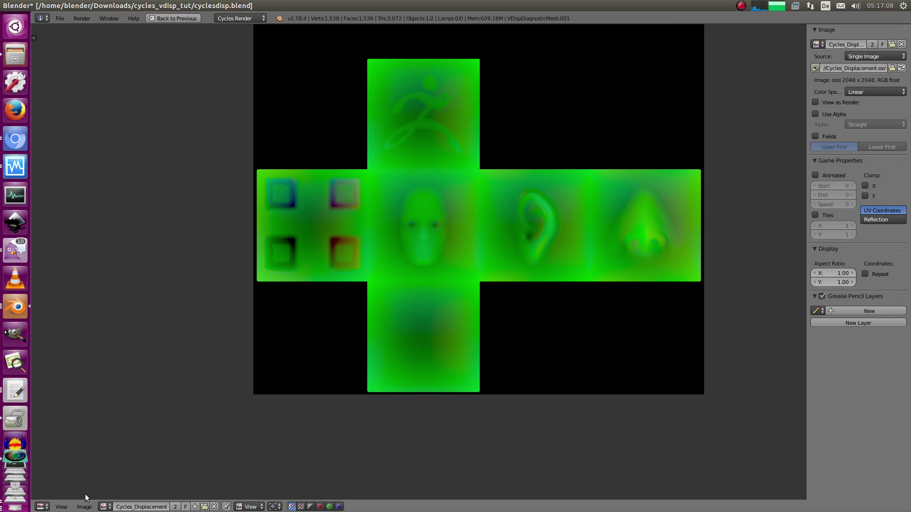
click(105, 506)
click(164, 438)
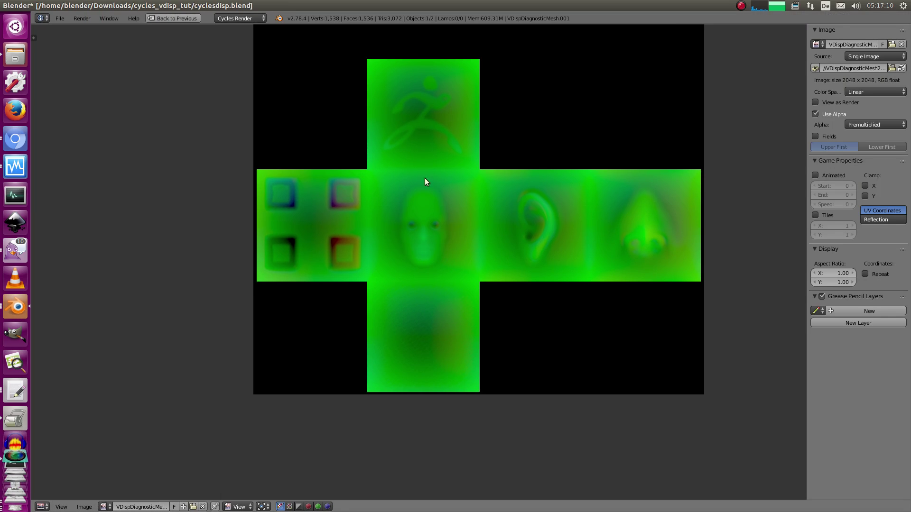
ctrl+middle_drag(425, 170, 542, 408)
ctrl+middle_drag(542, 408, 512, 283)
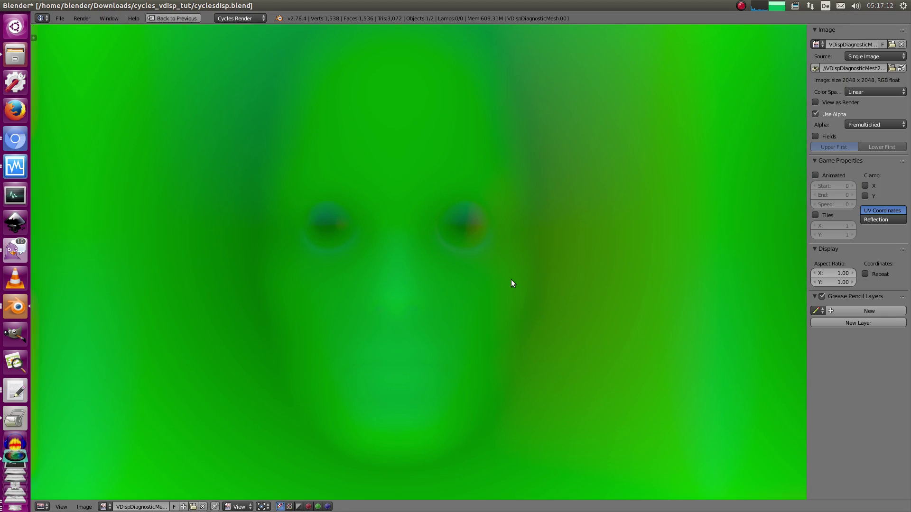
- Display Cycles_Displacement in the image editor and inspect its pixels at high magnification
click(105, 507)
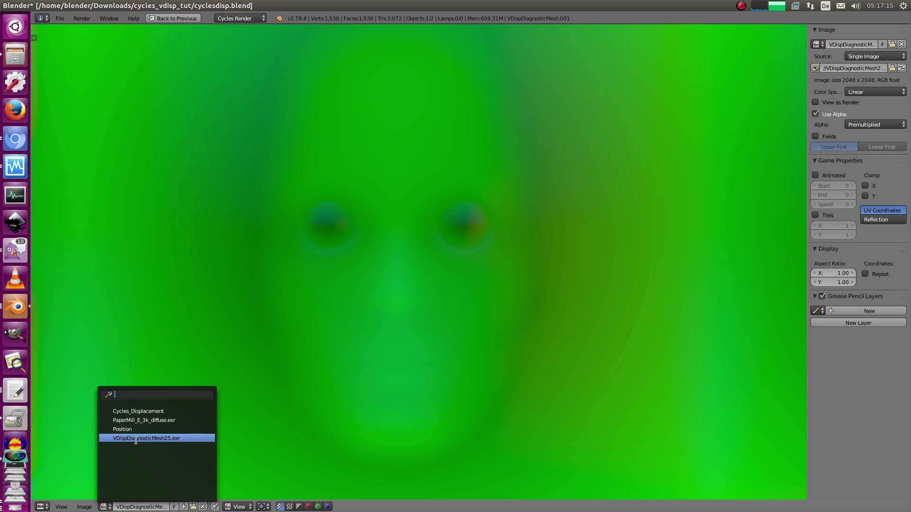
click(147, 411)
scroll(533, 225, up, 3)
scroll(422, 295, up, 6)
middle_drag(508, 237, 457, 342)
scroll(489, 289, up, 3)
ctrl+middle_drag(489, 289, 460, 292)
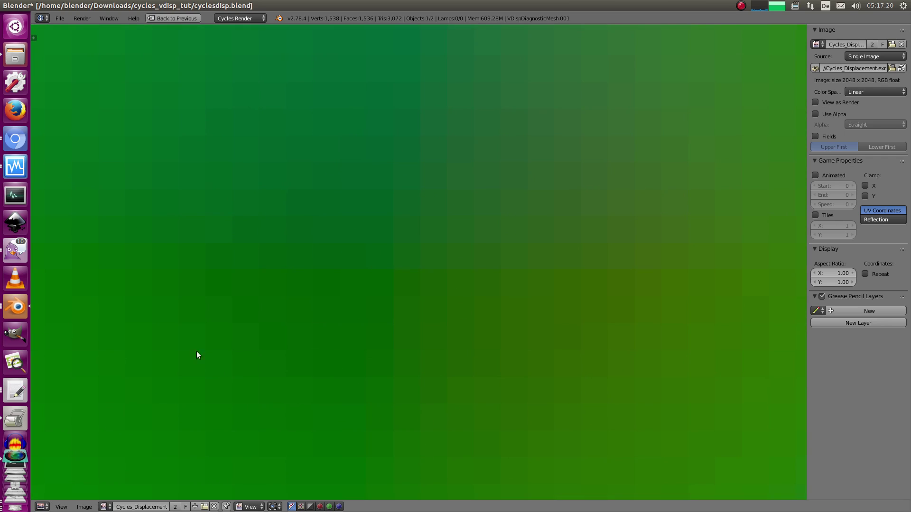
- Display VDispDiagnosticMesh25.exr again and inspect the border at the corner of the cross layout
click(109, 508)
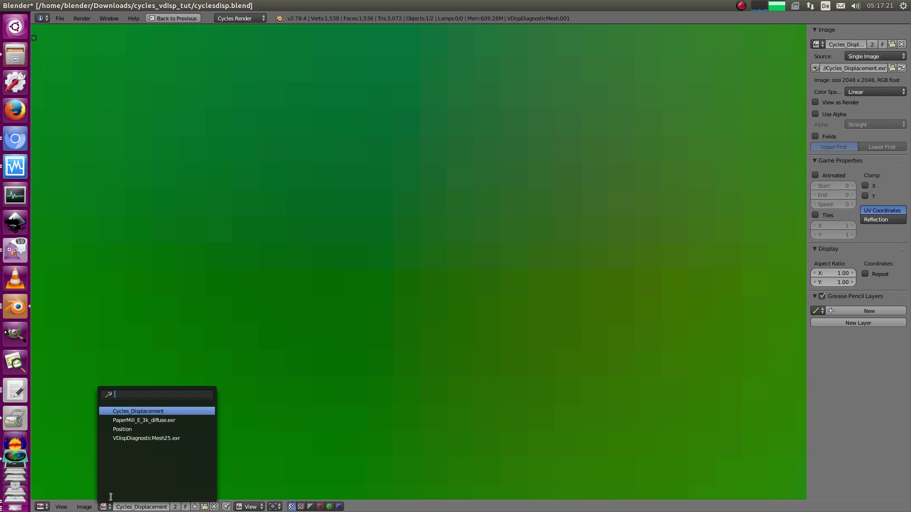
click(128, 436)
scroll(466, 233, down, 12)
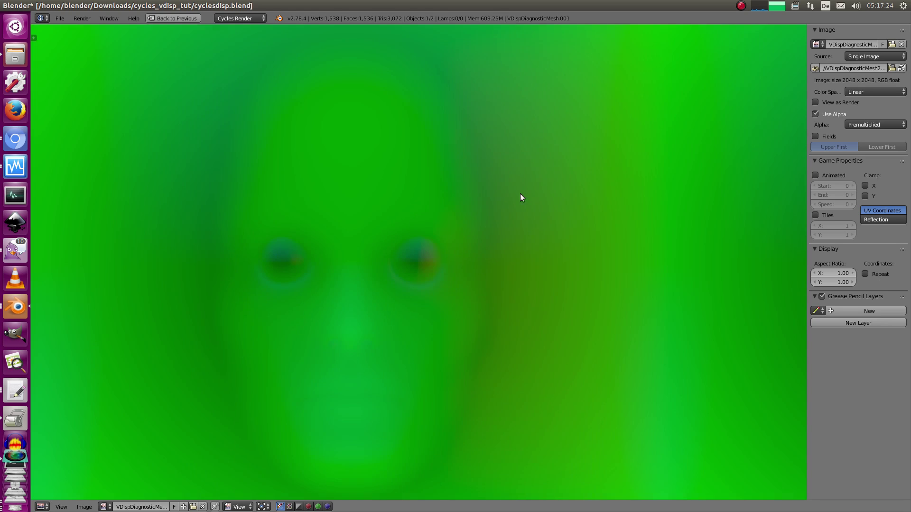
scroll(522, 194, down, 8)
middle_drag(538, 96, 488, 231)
scroll(479, 209, up, 4)
middle_drag(452, 144, 393, 285)
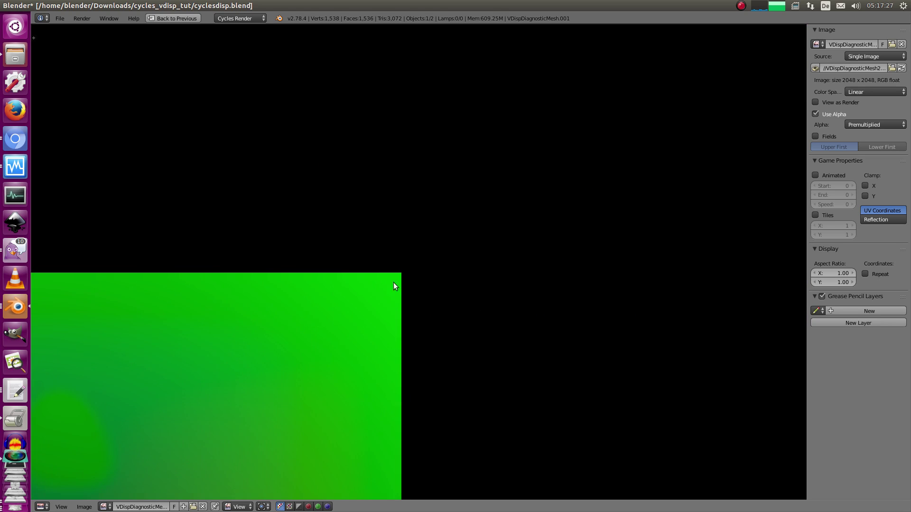
- Display Cycles_Displacement again and compare its face borders and overall cross layout with the ZBrush map
click(105, 506)
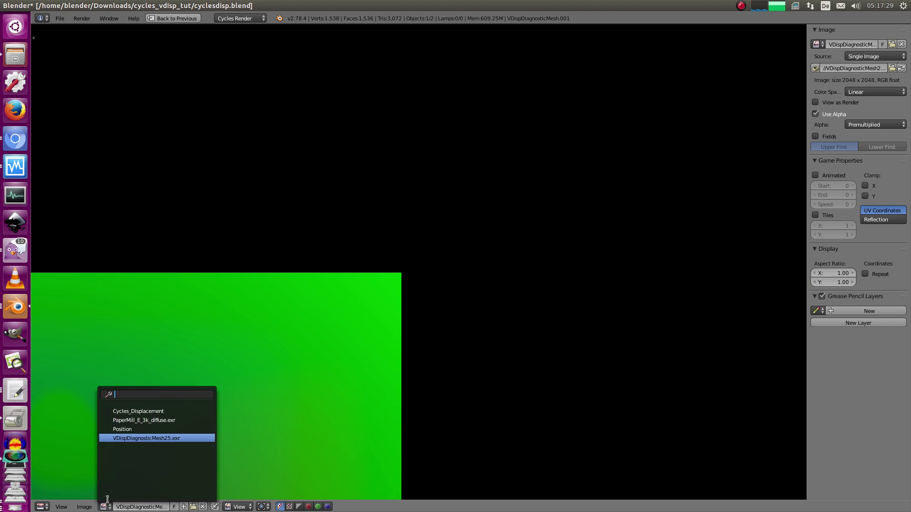
click(137, 411)
middle_drag(333, 301, 451, 229)
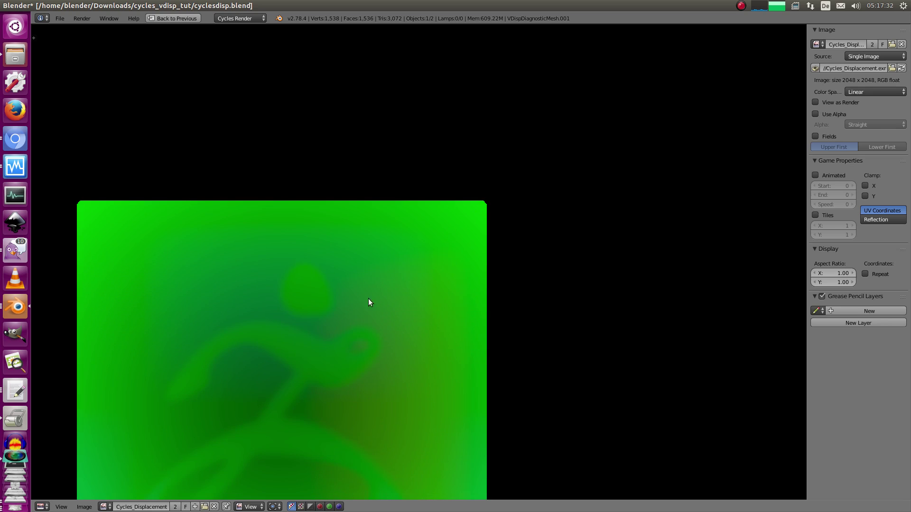
middle_drag(368, 297, 454, 186)
middle_drag(417, 295, 484, 165)
scroll(433, 303, down, 4)
middle_drag(453, 295, 490, 198)
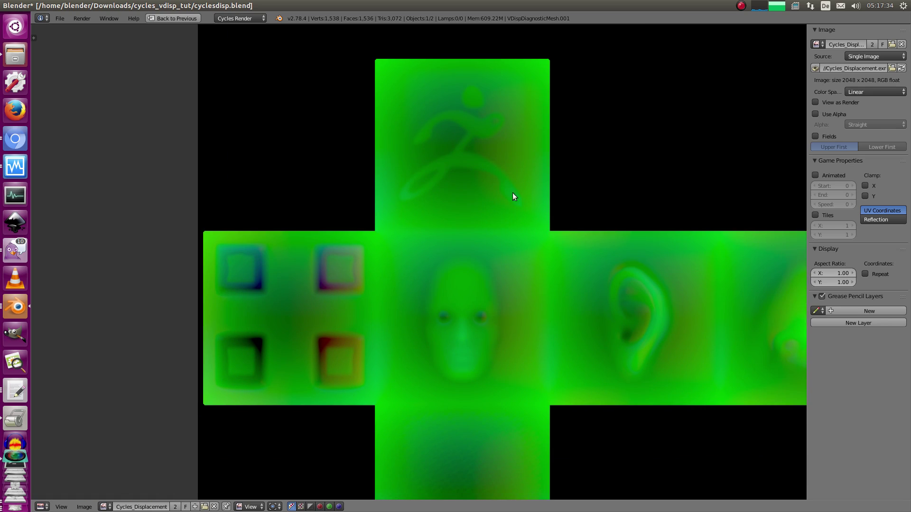
middle_drag(644, 259, 509, 196)
- Restore the screen layout, maximize the node editor and move the baked Image Texture node below the Displacement Bake group
key(ctrl+Up)
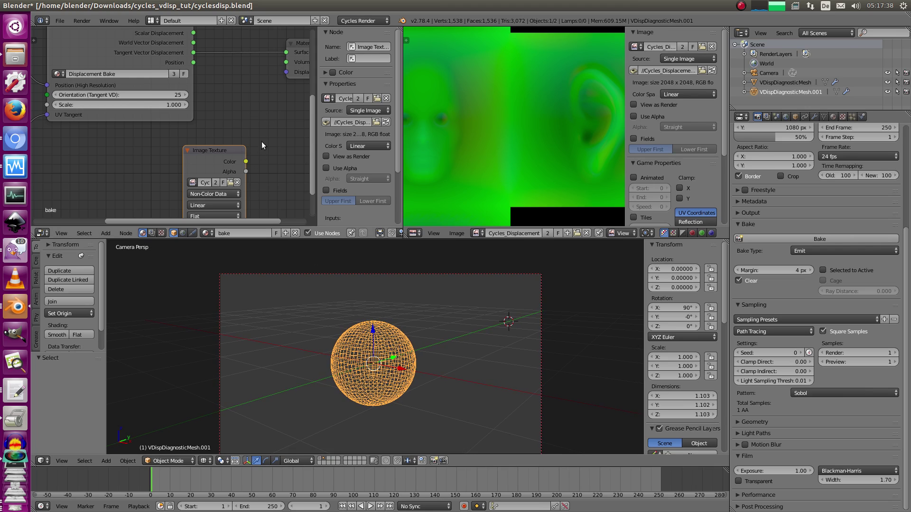
key(ctrl+Up)
scroll(491, 185, down, 5)
drag(669, 162, 669, 205)
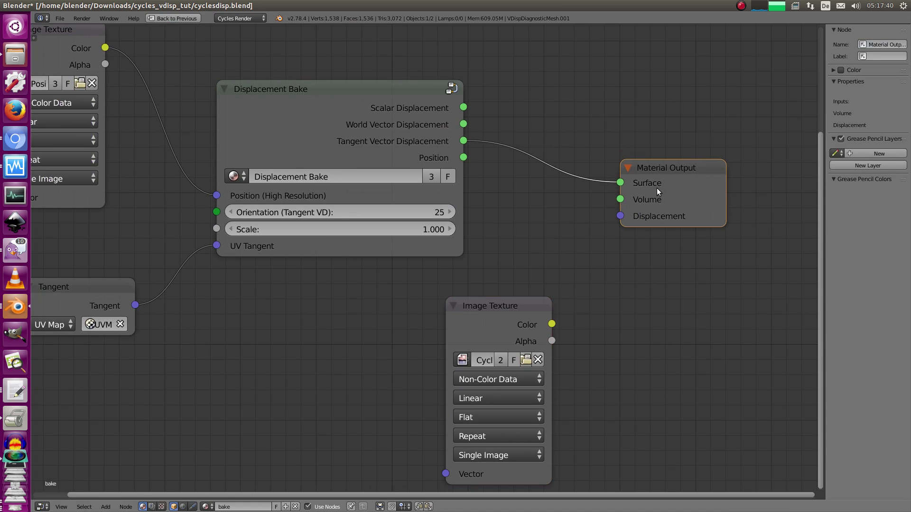
middle_drag(480, 183, 466, 177)
scroll(466, 177, down, 2)
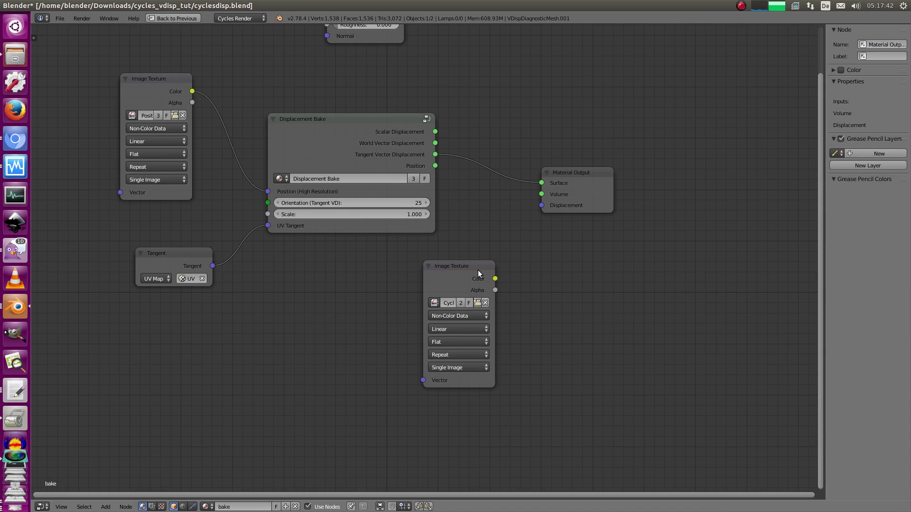
drag(542, 205, 505, 231)
drag(458, 268, 305, 316)
key(shift+a)
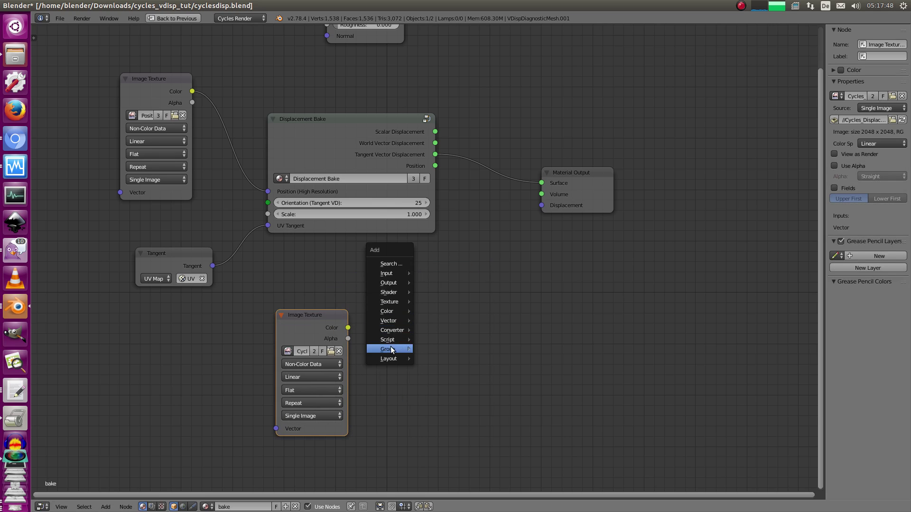
mouse_move(391, 349)
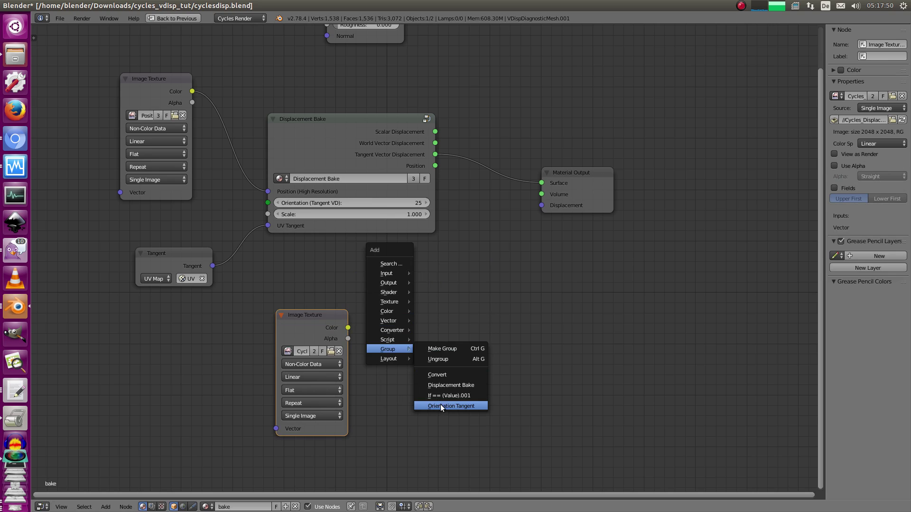
key(Escape)
- Append the Vector Displacement Tangent node group from untitled.blend
key(shift+F1)
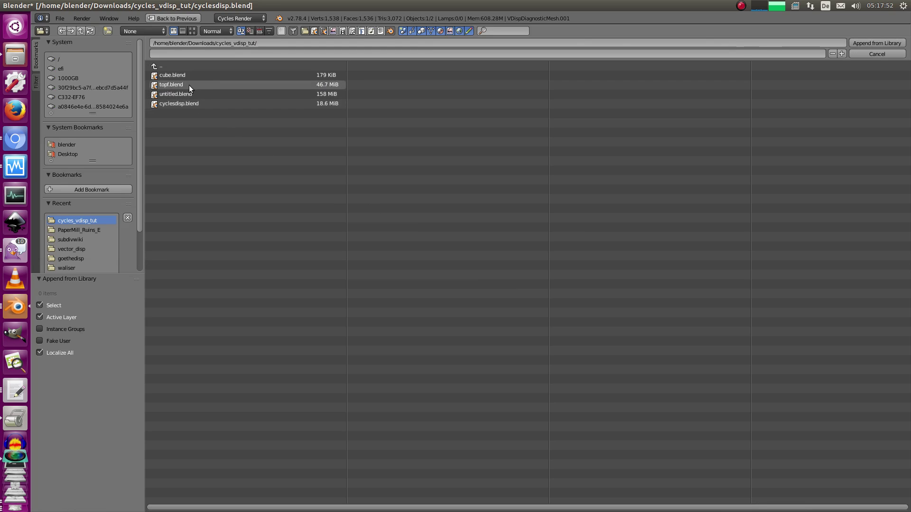
double_click(202, 94)
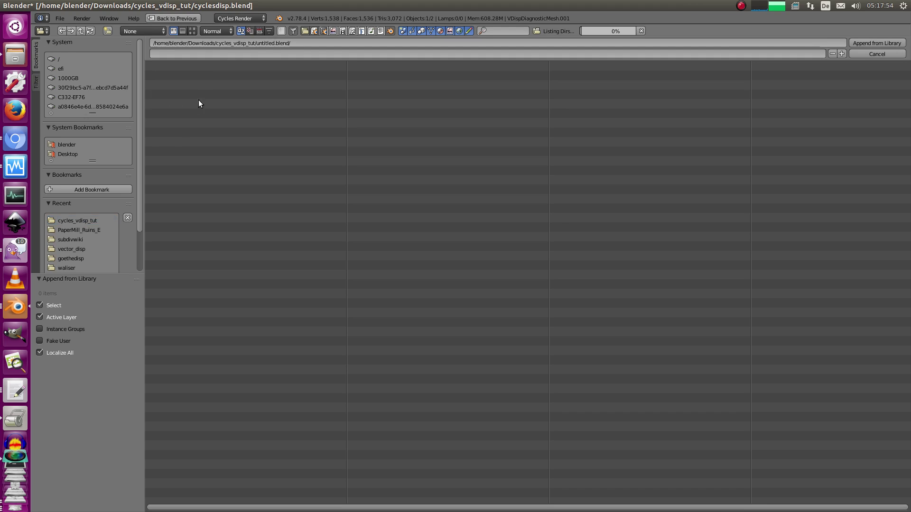
double_click(184, 143)
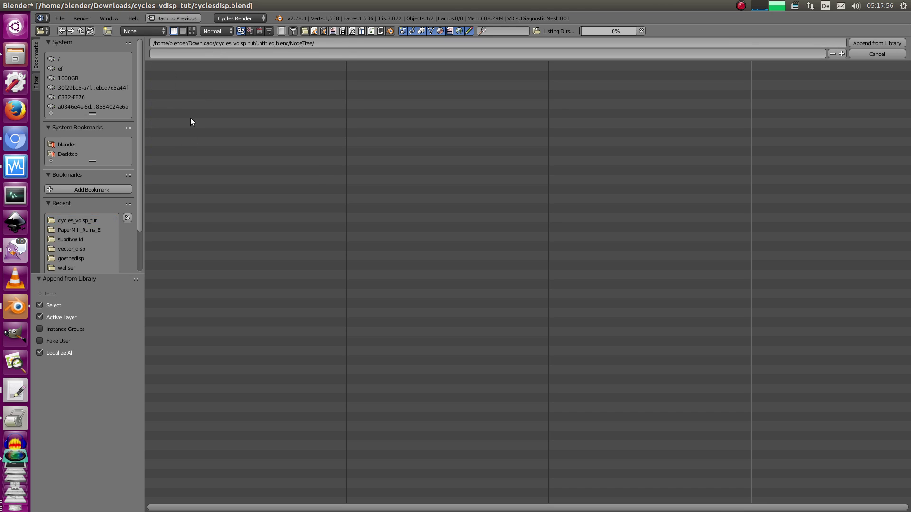
click(210, 141)
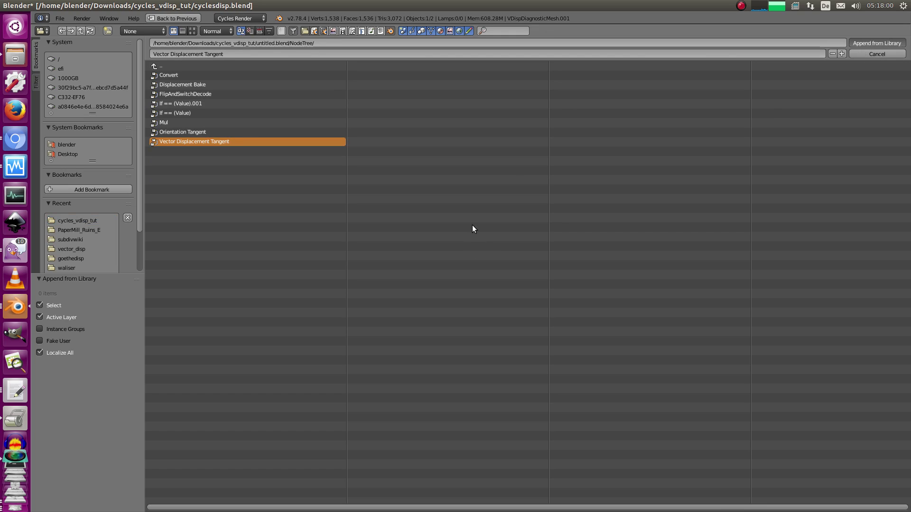
key(Return)
- Add the Vector Displacement Tangent group node and link the baked Image Texture's Color output to its UV Tangent input
key(shift+a)
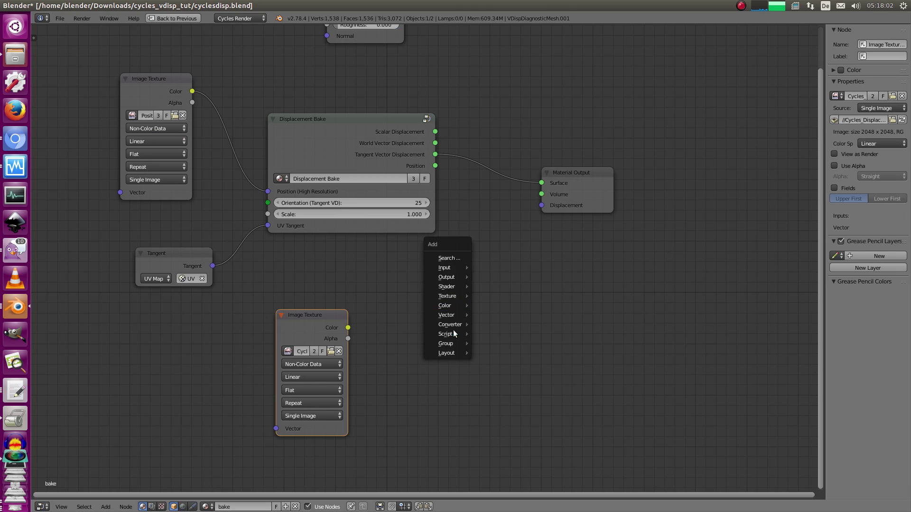
mouse_move(452, 343)
click(514, 441)
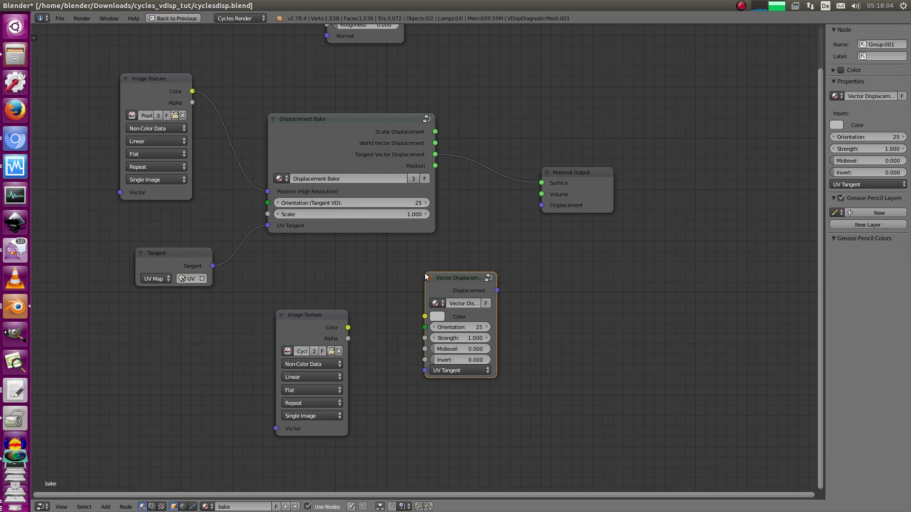
drag(496, 322, 548, 319)
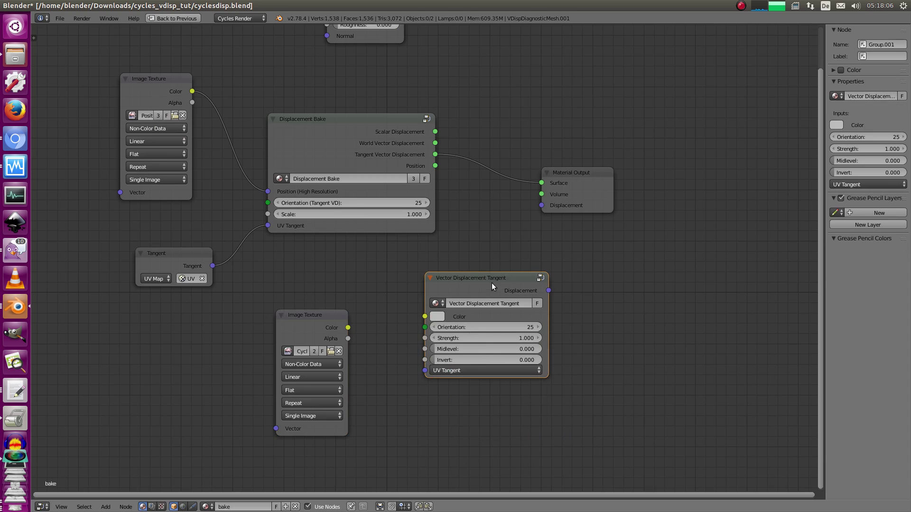
drag(491, 283, 476, 288)
middle_drag(348, 286, 414, 225)
drag(374, 266, 474, 315)
- Duplicate the baked Image Texture node below the original and assign VDispDiagnosticMesh25.exr to the copy
middle_drag(353, 248, 423, 177)
key(shift+d)
click(416, 331)
click(438, 372)
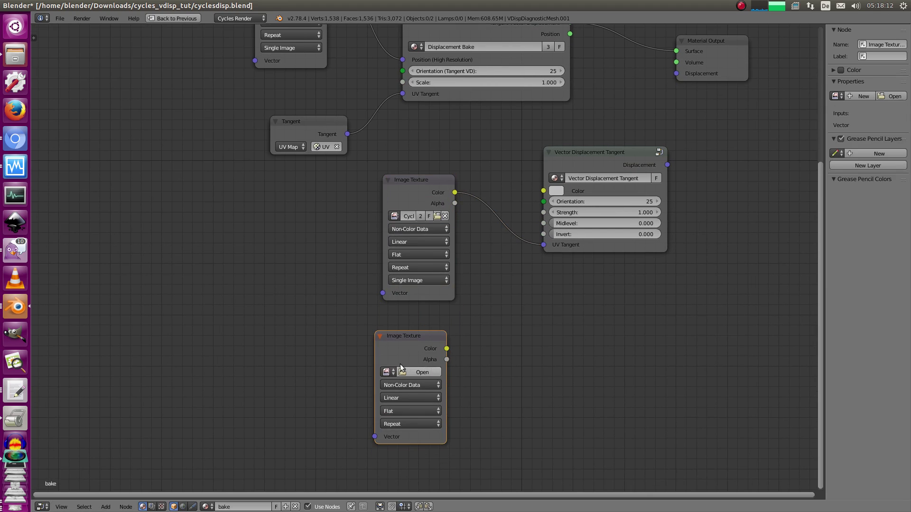
click(388, 372)
click(419, 417)
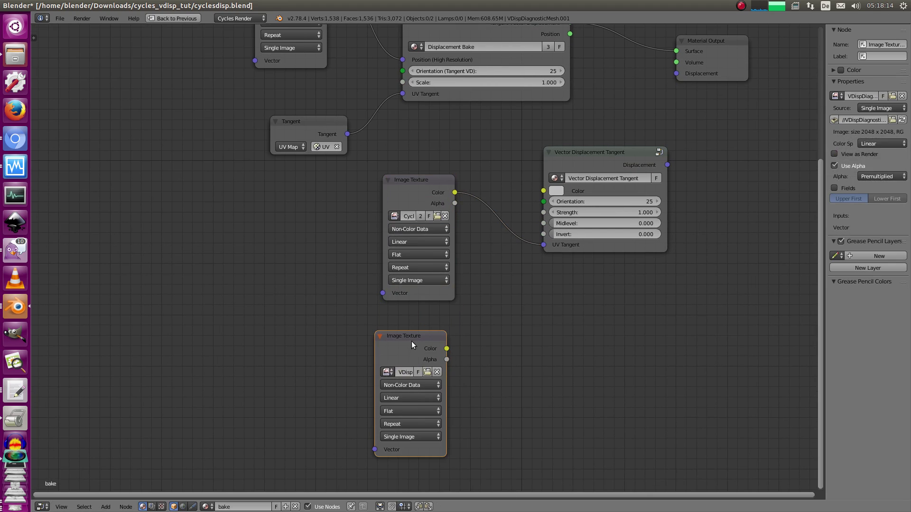
- Label the Cycles_Displacement image node "blender" and the VDispDiagnosticMesh25.exr image node "zbrush"
click(423, 203)
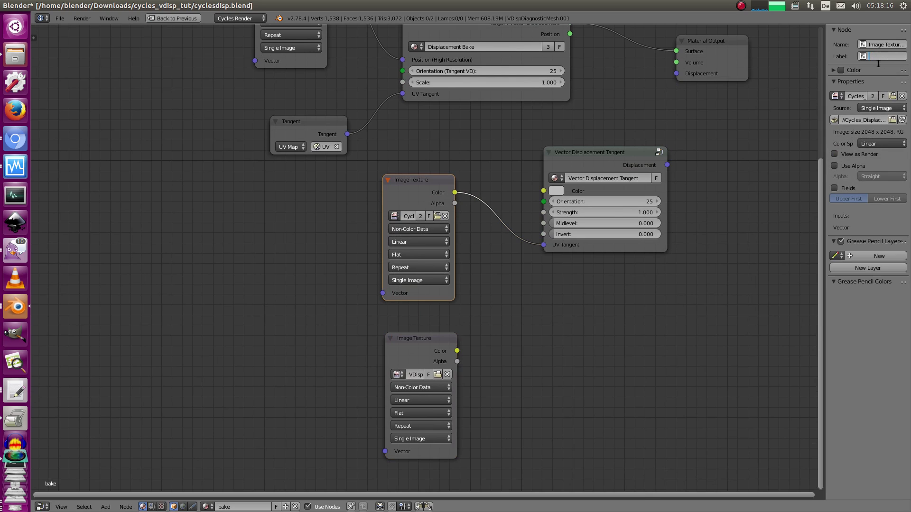
click(403, 350)
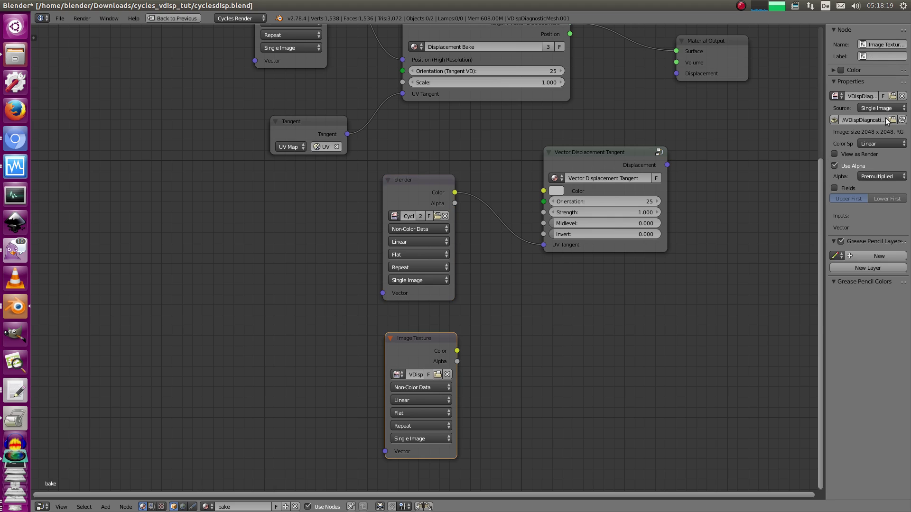
click(880, 53)
text(zbrush)
key(Return)
key(a)
- Link the Vector Displacement Tangent group's output to the Material Output's Displacement input and reposition the group node
middle_drag(668, 164, 522, 203)
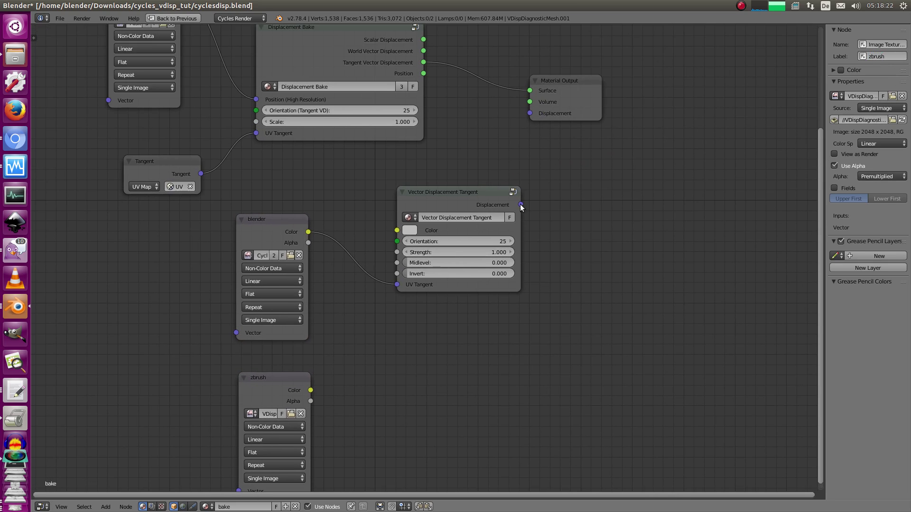
click(522, 203)
drag(522, 204, 533, 113)
middle_drag(465, 180, 501, 178)
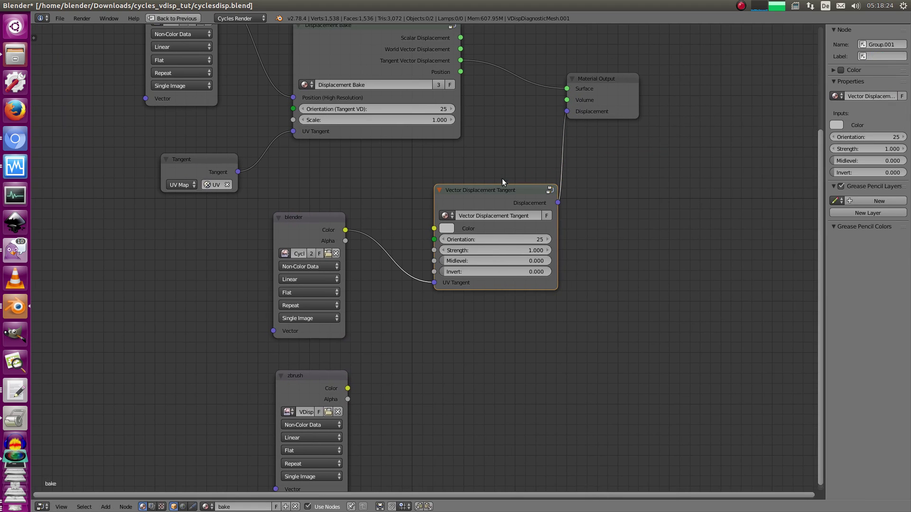
drag(498, 190, 469, 187)
click(470, 189)
middle_drag(457, 163, 502, 159)
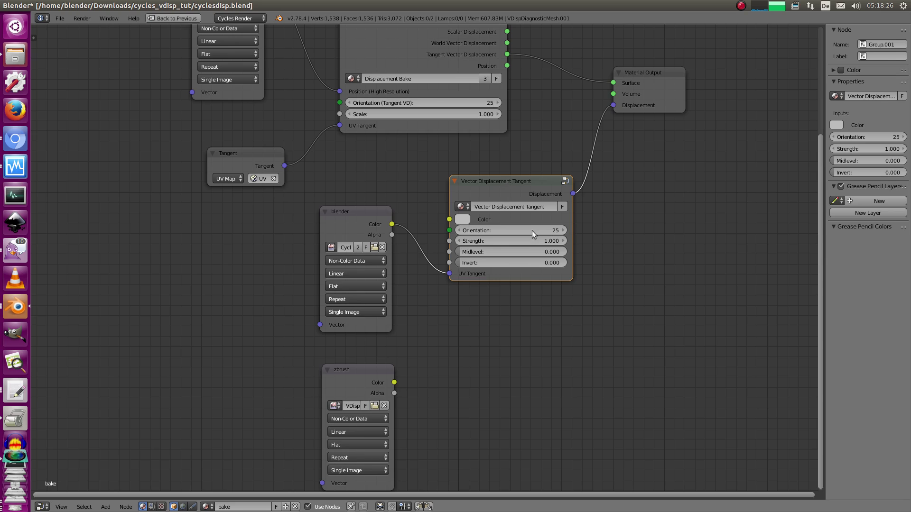
- Relink the blender image's Color output to the Vector Displacement Tangent group's Color input and move the image node away from the group
middle_drag(528, 275, 503, 336)
drag(422, 340, 414, 294)
middle_drag(412, 295, 496, 254)
drag(413, 254, 352, 241)
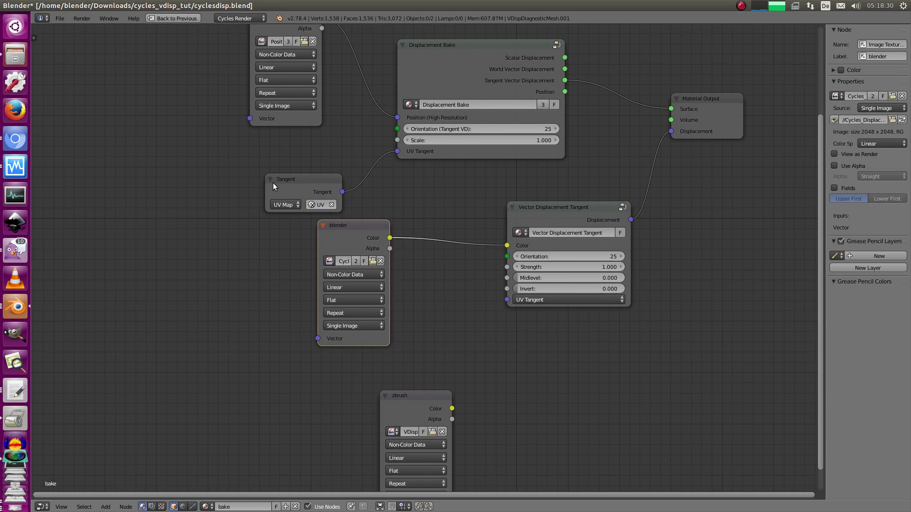
- Link the Tangent node's output to the Vector Displacement Tangent group's UV Tangent input and reposition the blender image node
drag(342, 191, 506, 300)
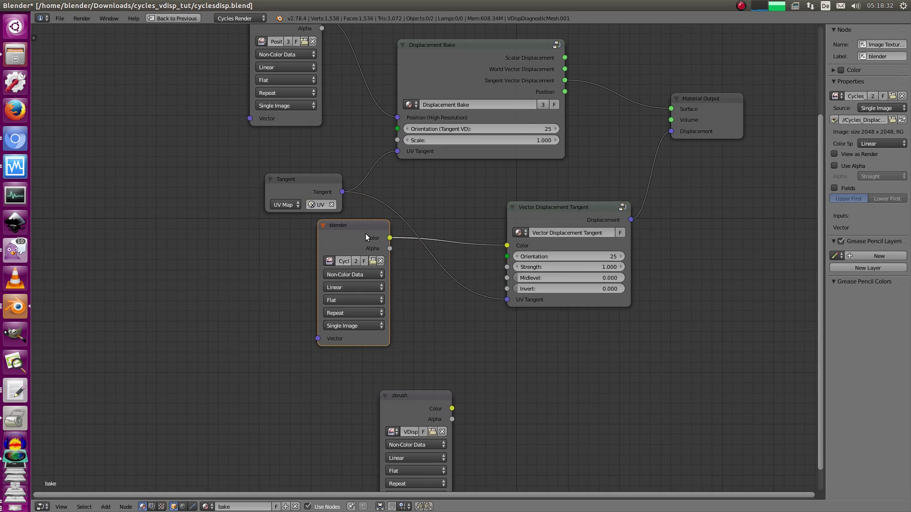
drag(364, 225, 448, 243)
key(ctrl+Up)
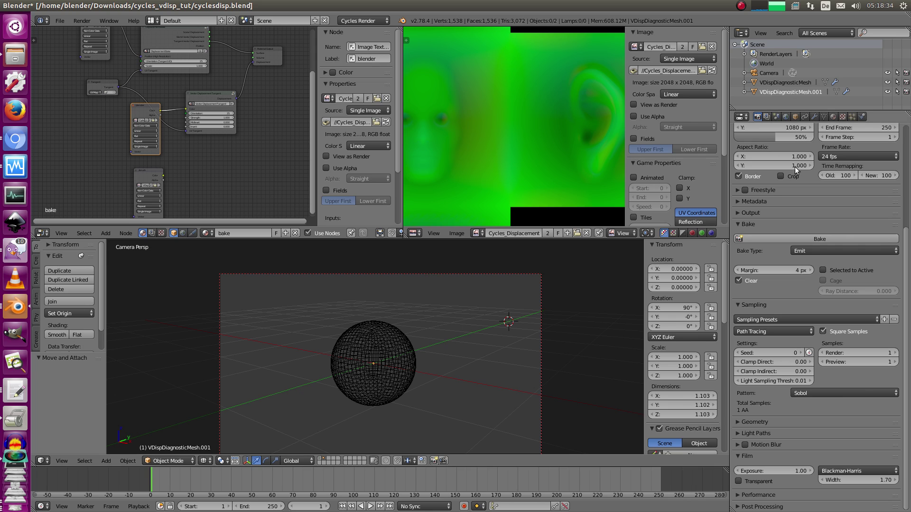
- Connect the Diffuse BSDF to the Material Output's Surface input and darken its colour to a light grey
click(814, 118)
shift+middle_drag(400, 308, 393, 340)
middle_drag(199, 154, 201, 211)
ctrl+middle_drag(201, 212, 200, 199)
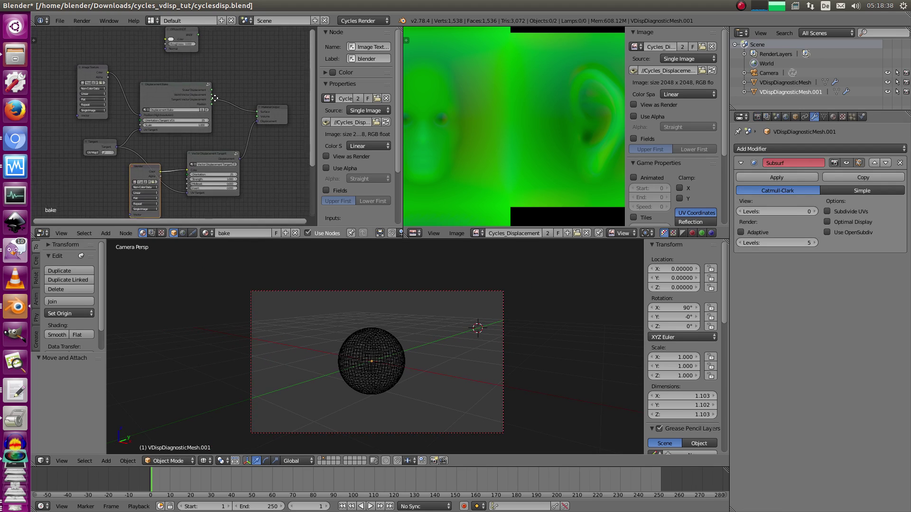
middle_drag(195, 58, 193, 84)
ctrl+shift+click(176, 56)
click(170, 64)
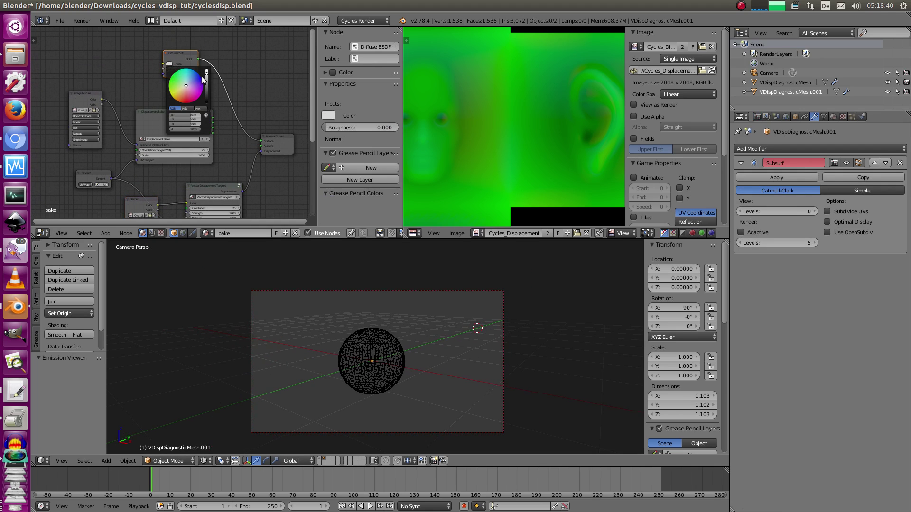
- Check the World's environment texture settings and set the 3D viewport shading to Rendered
click(786, 117)
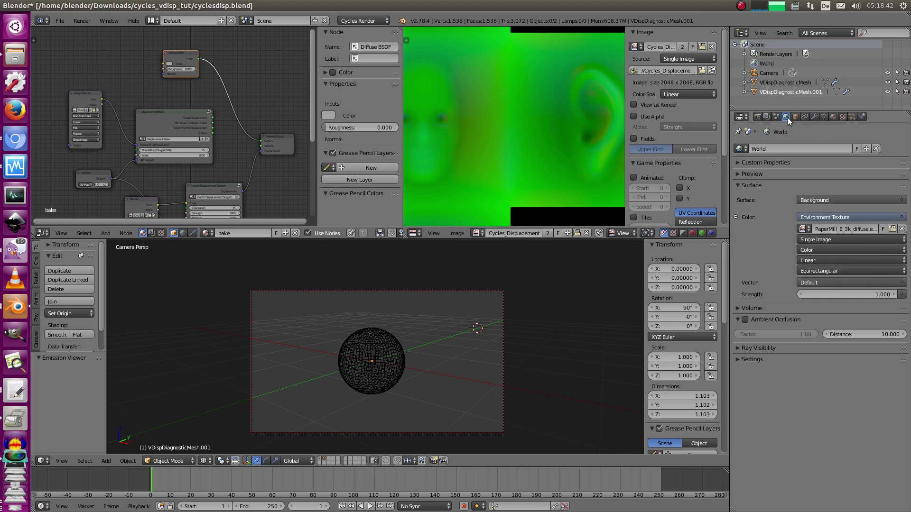
click(202, 461)
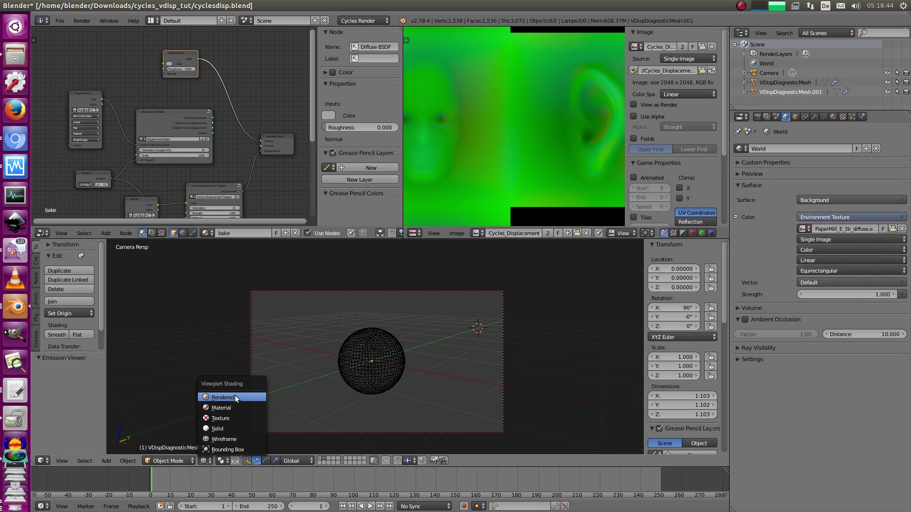
click(234, 396)
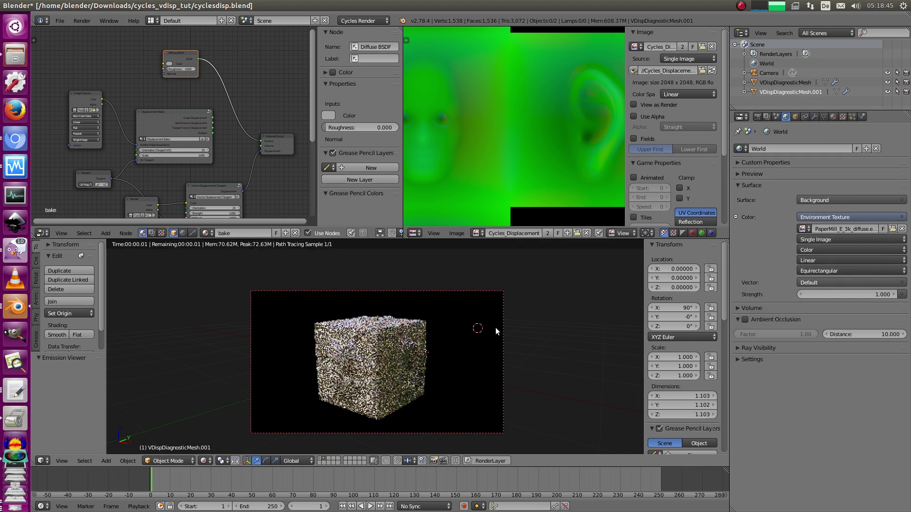
- Set the Cycles preview samples to 20 and reduce them to 10
click(757, 117)
click(856, 361)
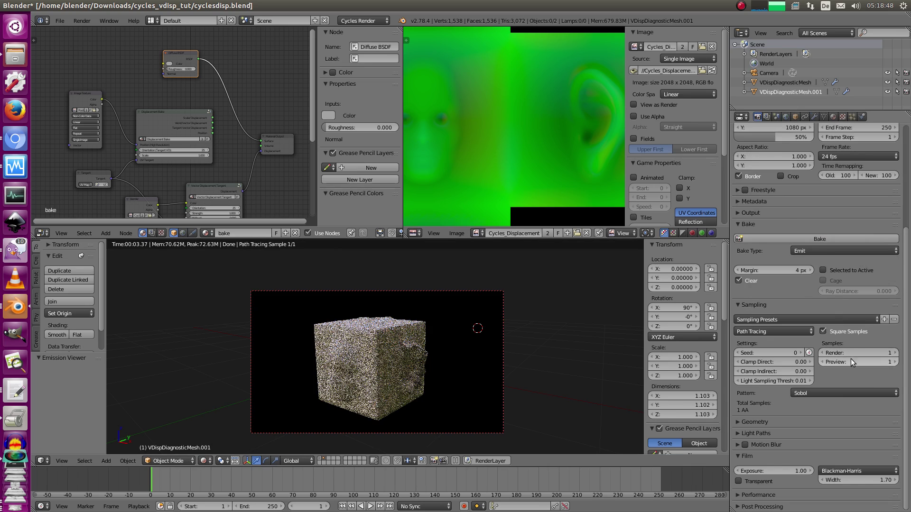
text(20)
key(Return)
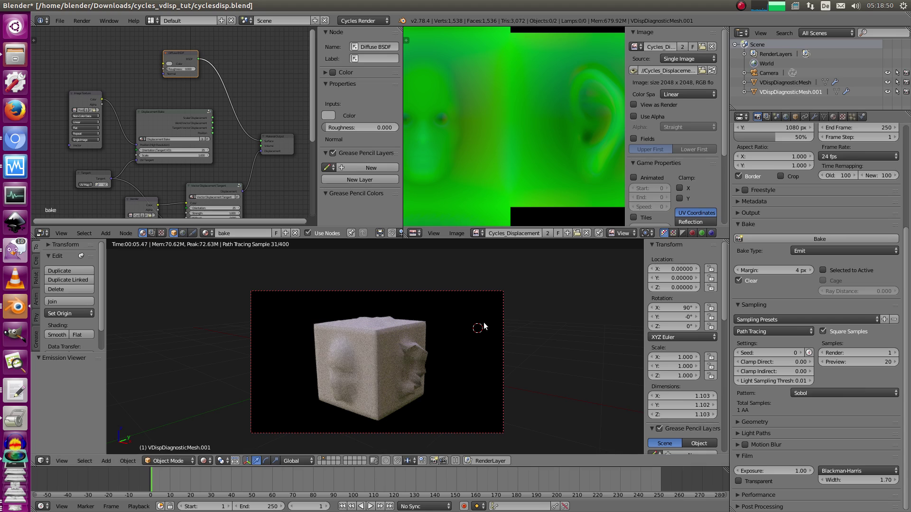
text(10)
key(Return)
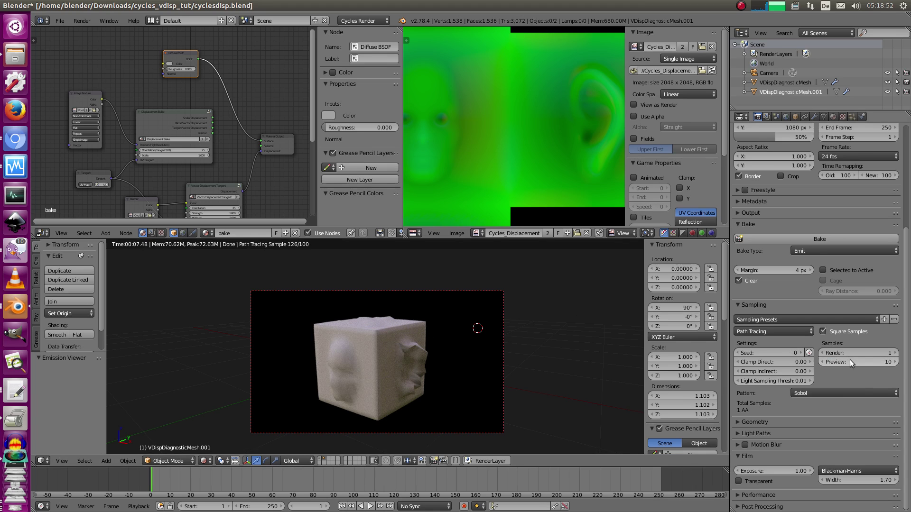
- Raise the Subsurf modifier's view levels on VDispDiagnosticMesh.001 to 3 and return to the camera view
mouse_move(431, 368)
shift+middle_down()
mouse_move(449, 361)
mouse_move(445, 372)
shift+middle_up()
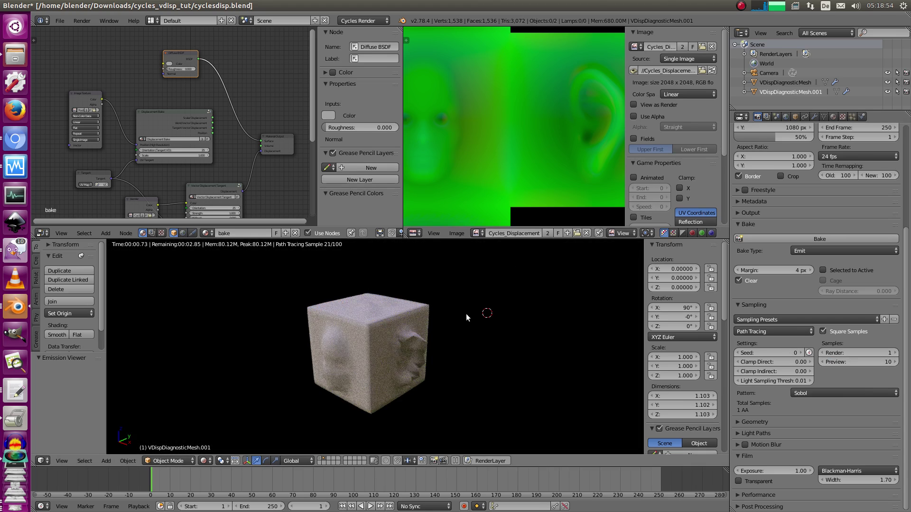
key(KP_0)
click(813, 116)
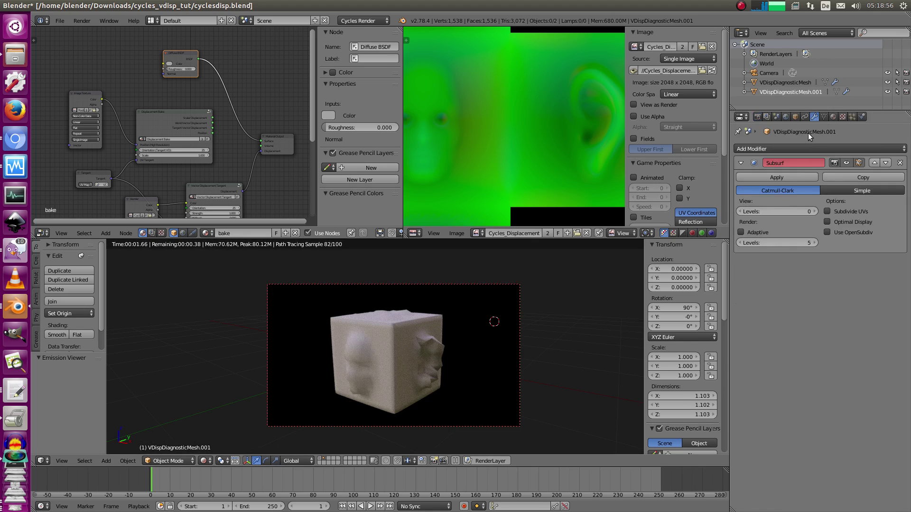
click(814, 212)
click(815, 211)
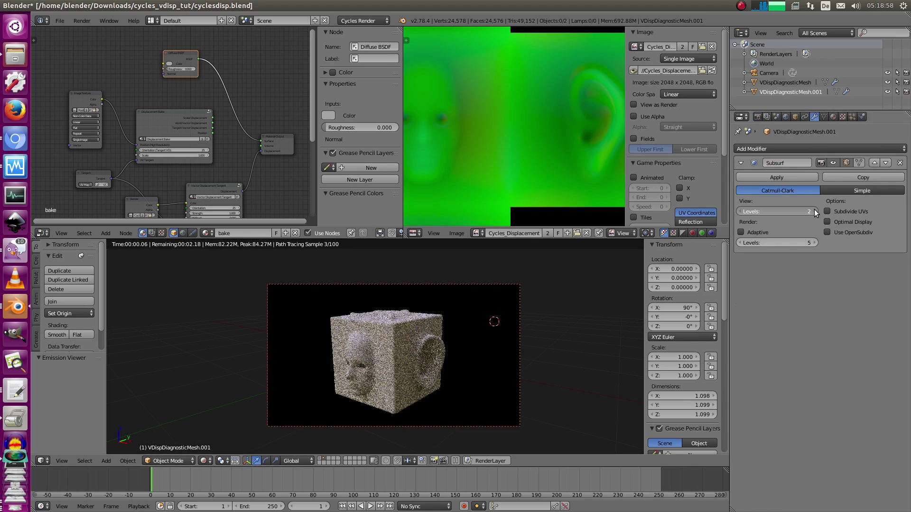
middle_drag(358, 360, 469, 342)
key(KP_0)
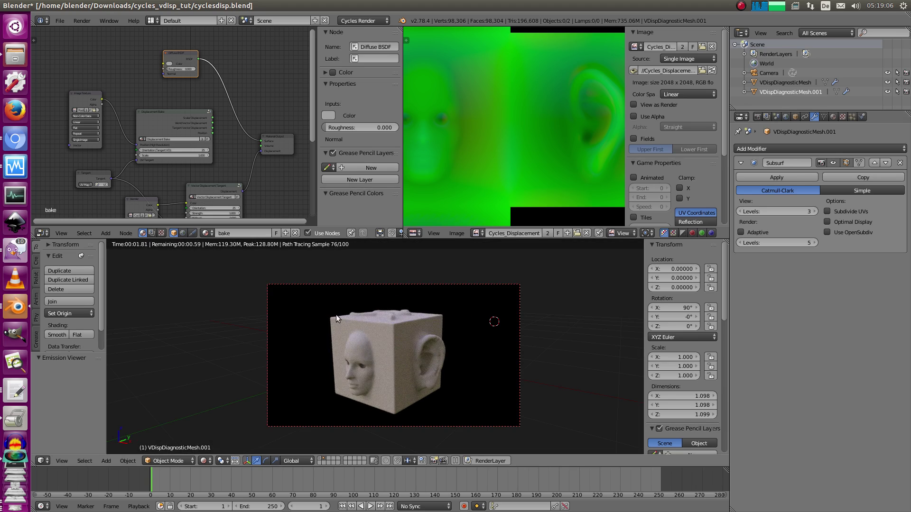
- Link the zbrush image's Color output to the Vector Displacement Tangent group's Color input and refresh the mesh by toggling Edit Mode
middle_drag(257, 210, 263, 121)
scroll(173, 170, up, 3)
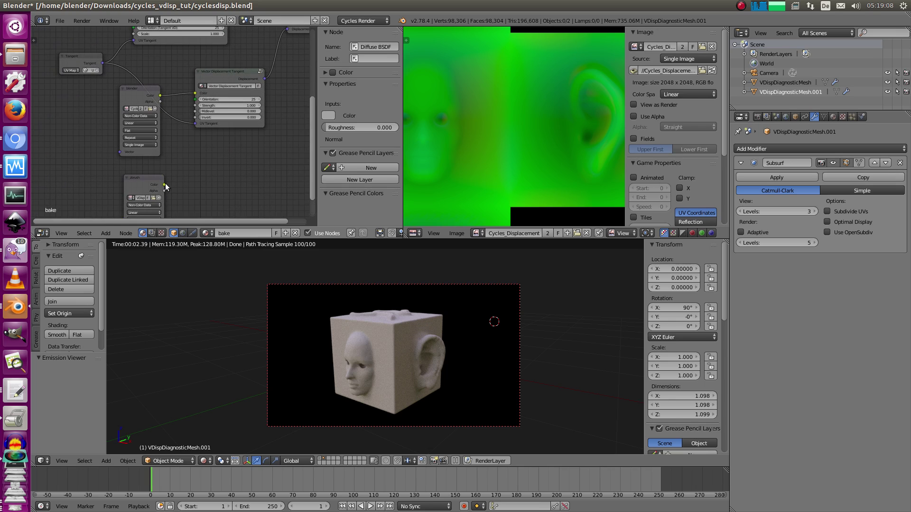
drag(164, 183, 195, 99)
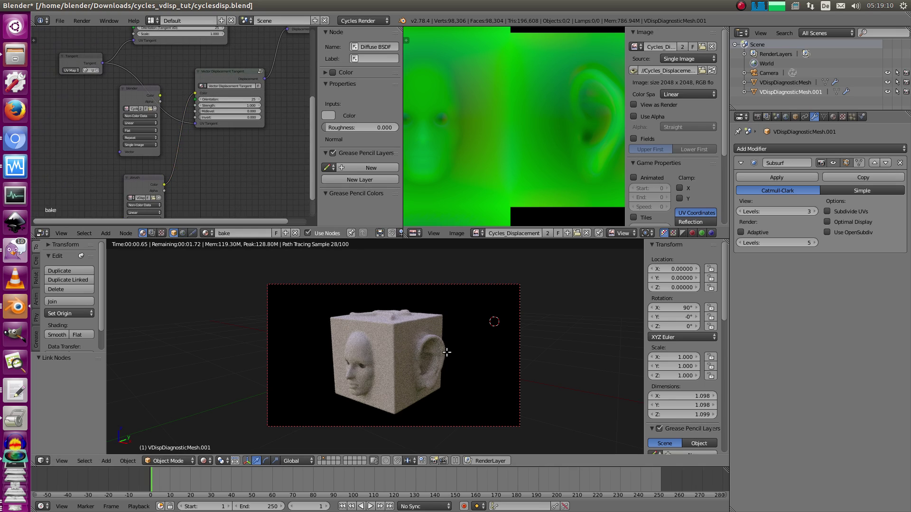
key(Tab)
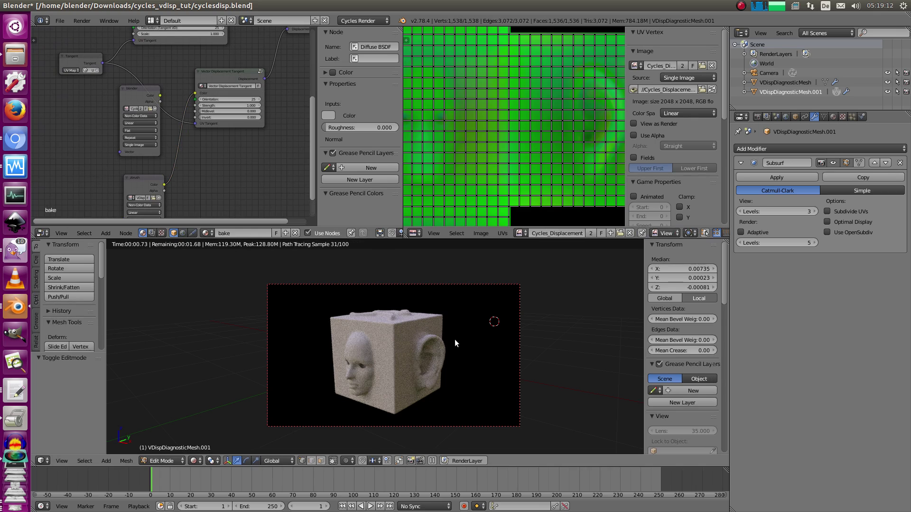
key(Tab)
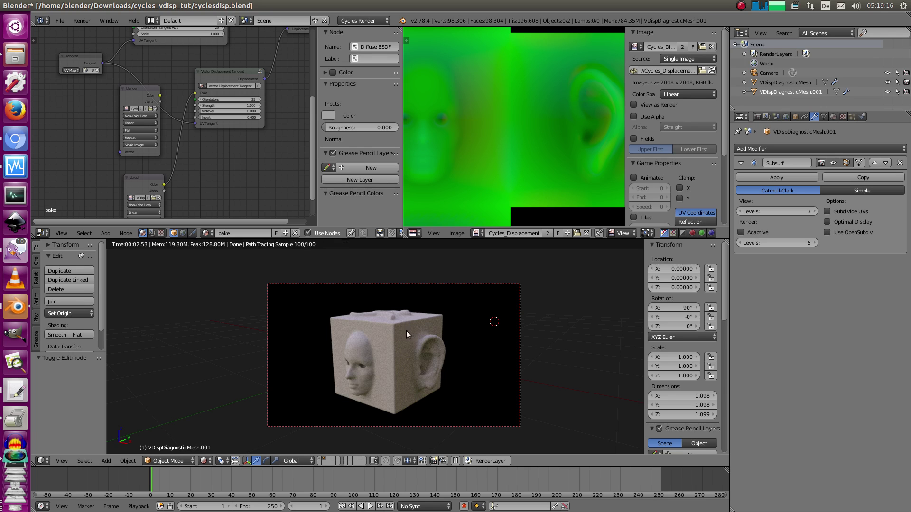
mouse_move(406, 331)
shift+middle_down()
mouse_move(428, 335)
mouse_move(422, 328)
shift+middle_up()
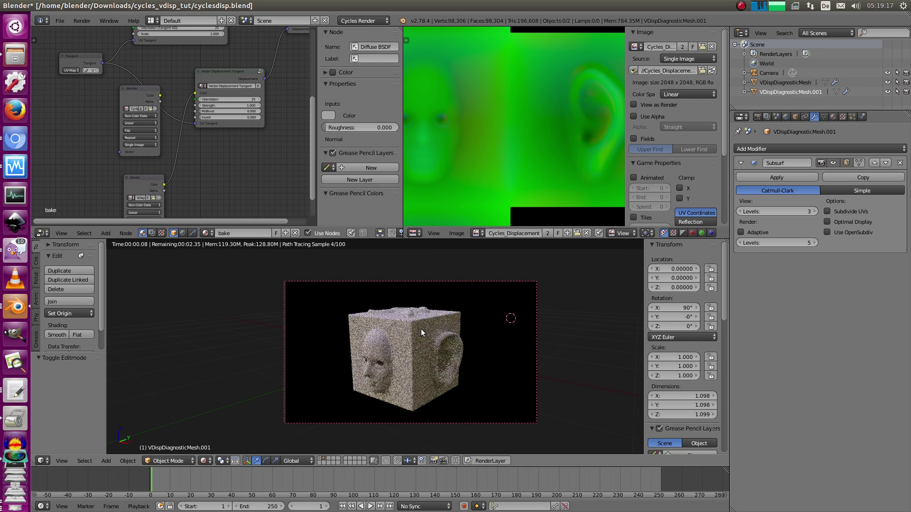
- Set the Cycles render samples to 400 and turn off Square Samples
click(757, 117)
click(858, 352)
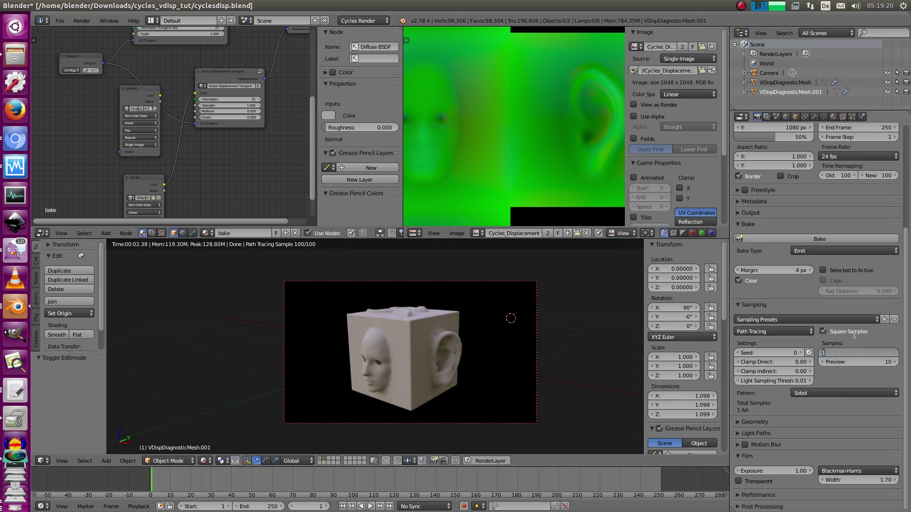
text(400)
key(Return)
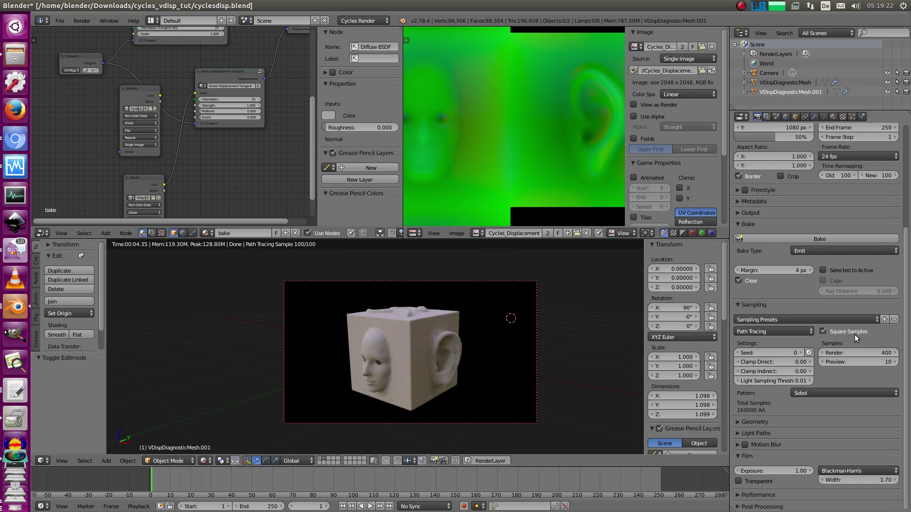
click(823, 332)
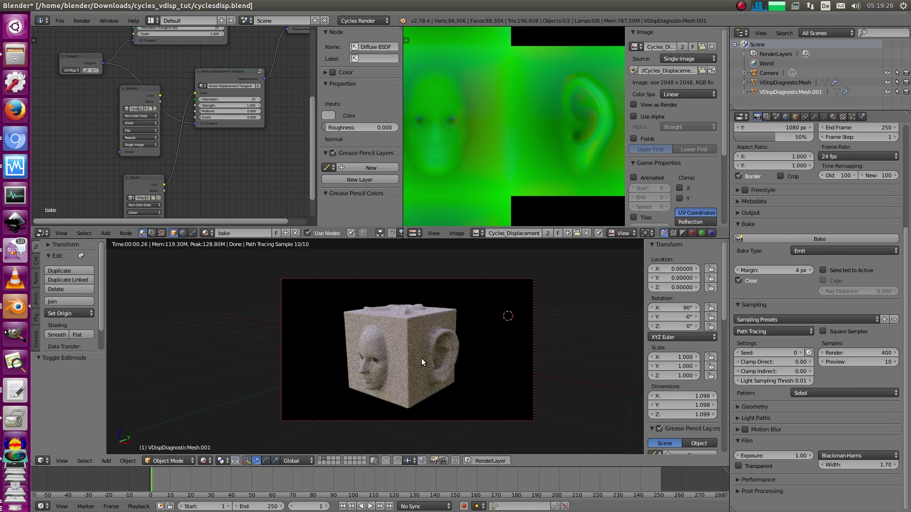
- Render the mesh displaced by the zbrush map into the Zbrush slot and inspect the enlarged result
key(F12)
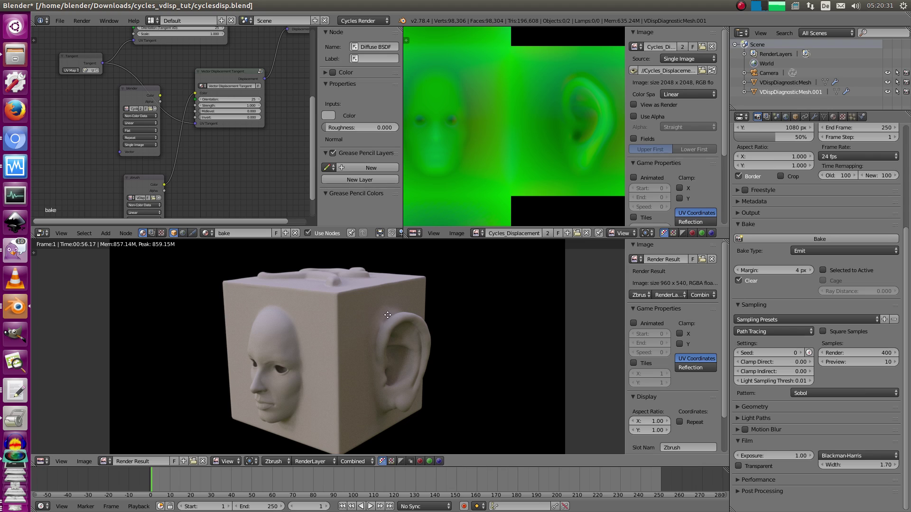
middle_drag(388, 315, 434, 319)
key(shift+space)
scroll(484, 265, up, 3)
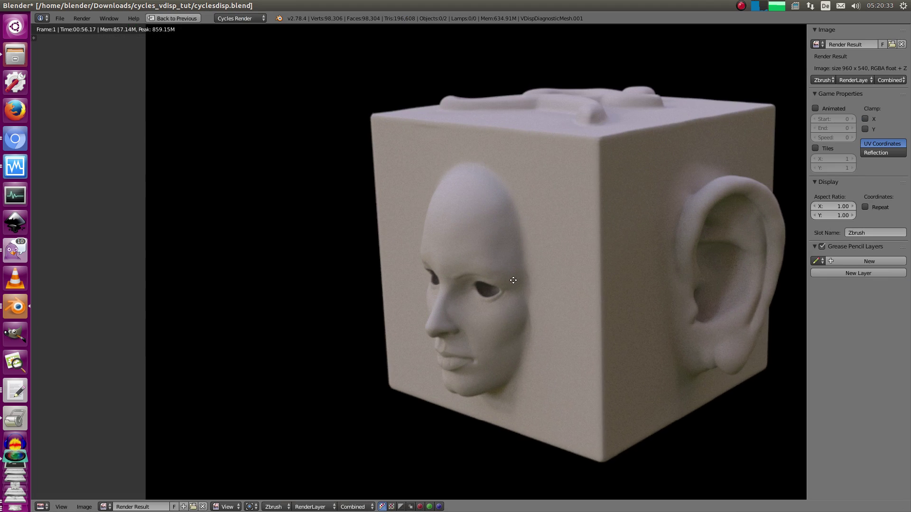
scroll(488, 303, down, 4)
key(ctrl+Up)
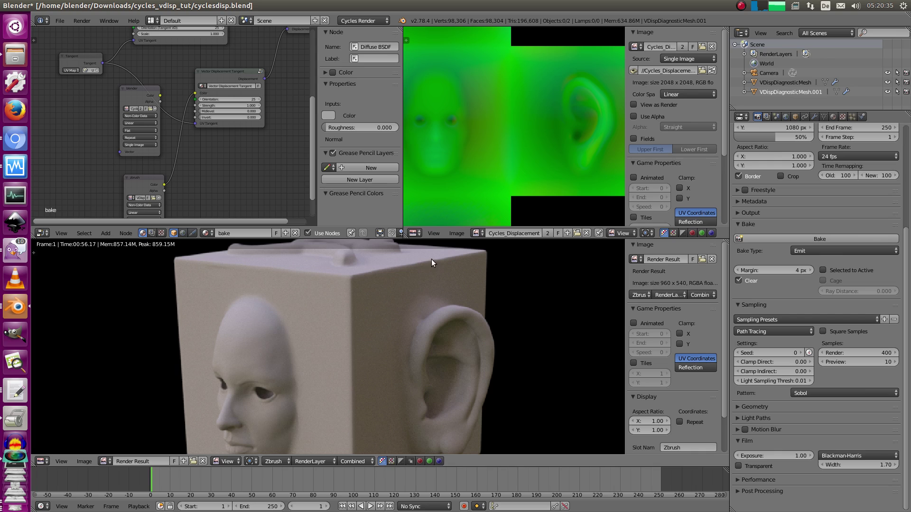
- Switch the render result to Slot 2 and name the slot Blender
click(277, 462)
click(281, 439)
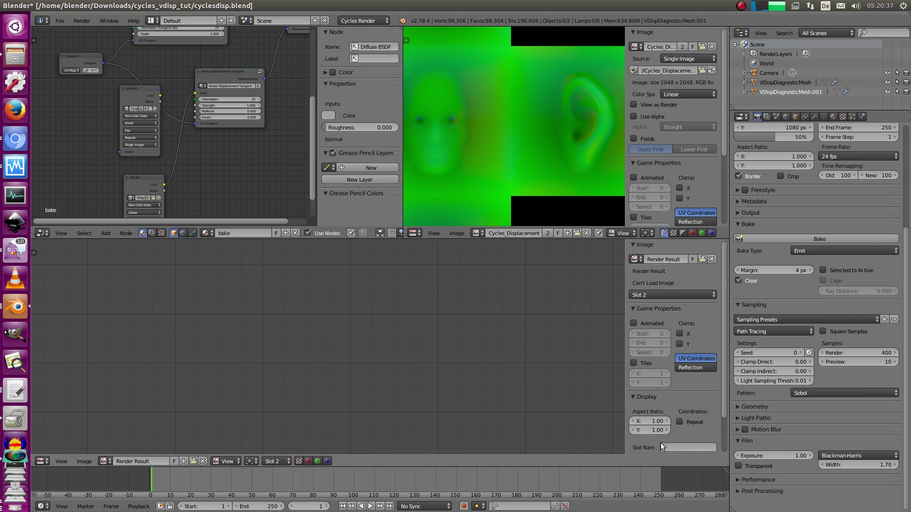
text(Blender)
key(Return)
- Check the images assigned to both texture nodes and link the blender image's Color output to the Vector Displacement Tangent group's Color input
key(ctrl+Up)
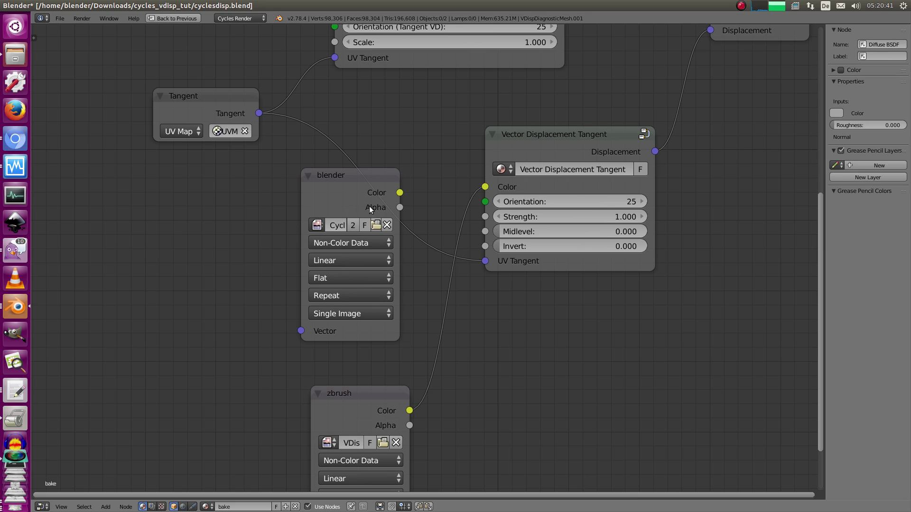
middle_drag(331, 328, 354, 264)
click(349, 379)
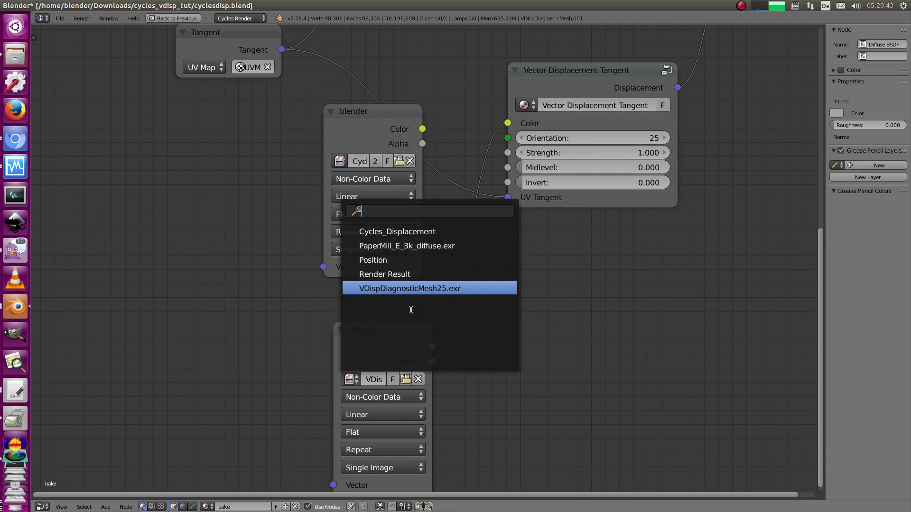
middle_drag(359, 154, 322, 254)
click(302, 261)
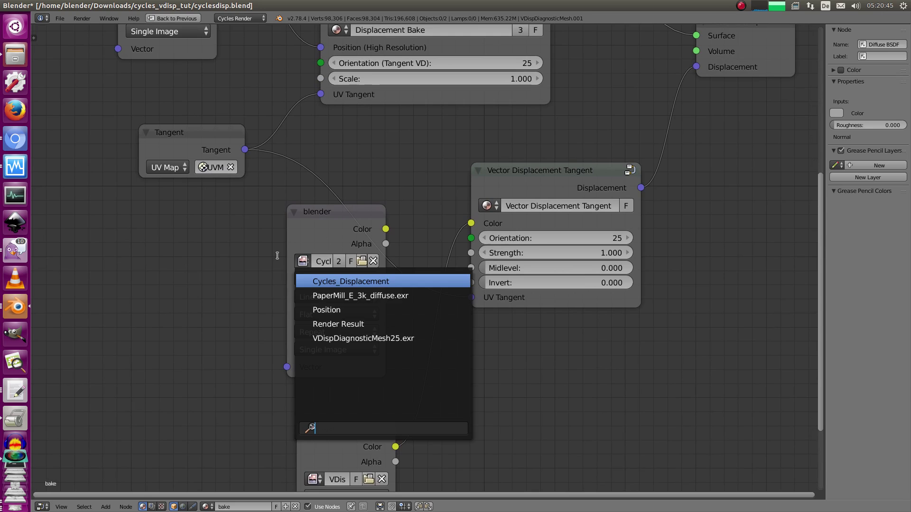
drag(386, 229, 468, 229)
scroll(503, 257, down, 8)
middle_drag(542, 242, 452, 268)
key(ctrl+Up)
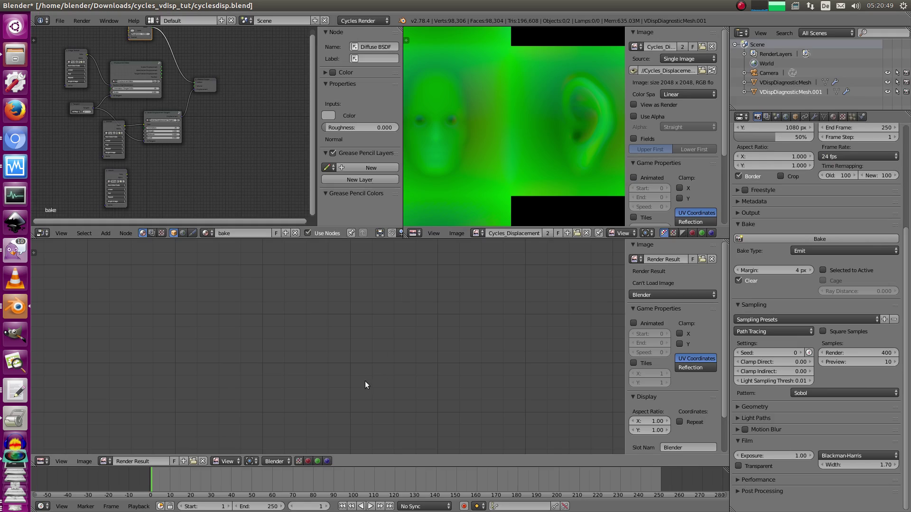
- Render the mesh displaced by the blender map into the Blender slot and view the result enlarged
key(F12)
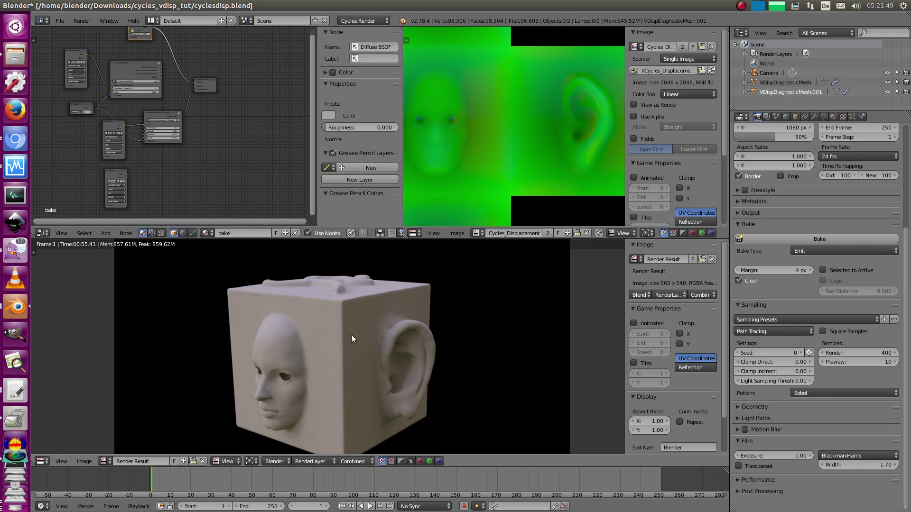
key(ctrl+Up)
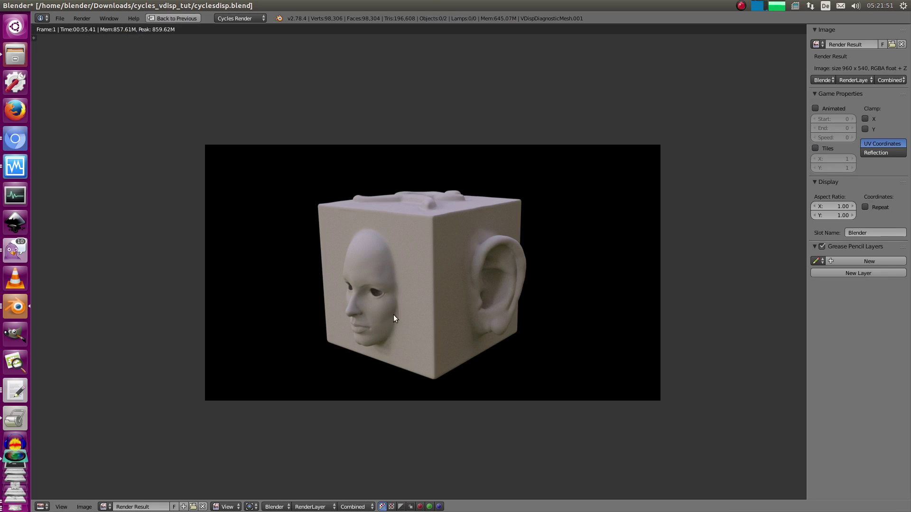
scroll(354, 300, up, 3)
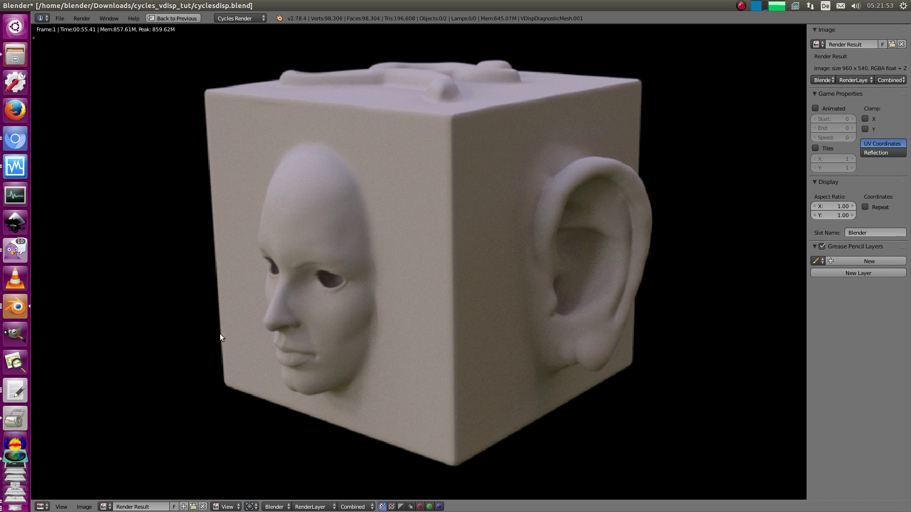
- Compare the Zbrush and Blender render slots by switching between them and examine the ear up close in the Zbrush slot
click(275, 506)
click(278, 493)
click(279, 507)
click(283, 485)
click(279, 507)
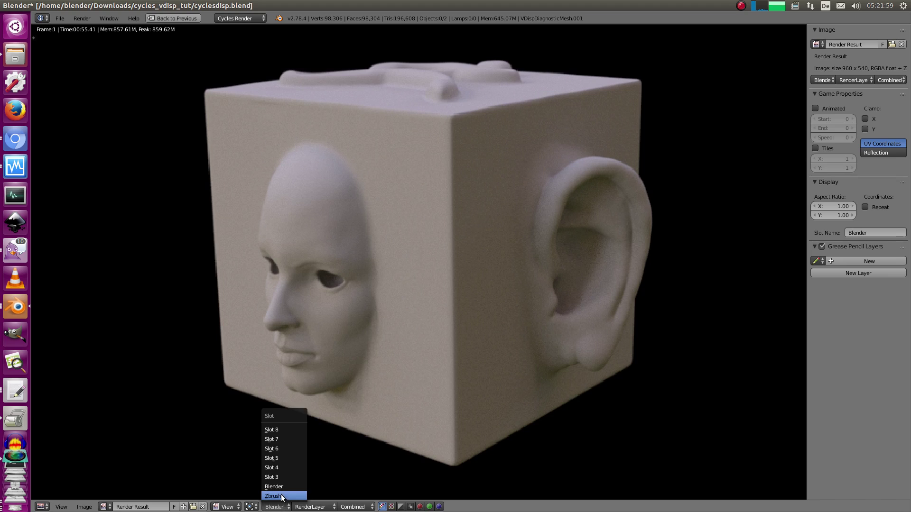
click(282, 495)
scroll(436, 275, up, 8)
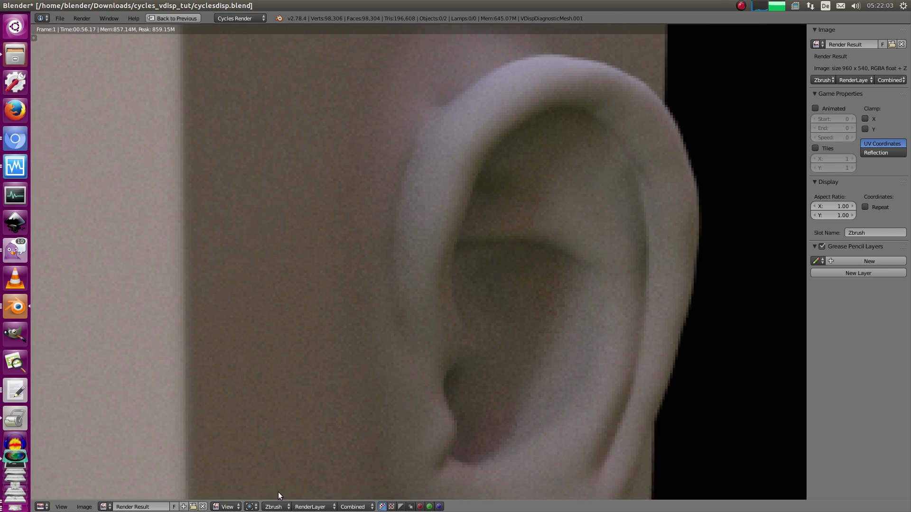
- Compare the Blender and Zbrush render slots once more, view the whole cube render and return to the 3D viewport
click(279, 506)
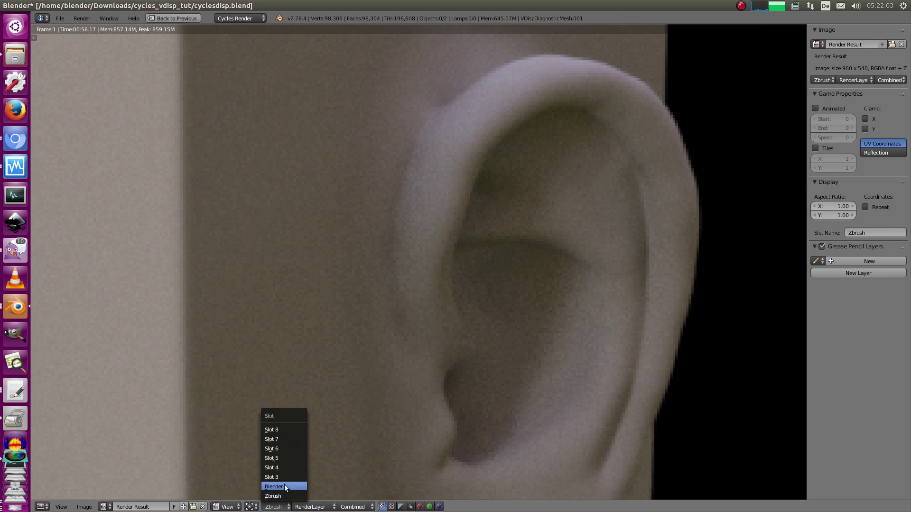
click(284, 486)
click(284, 505)
click(284, 495)
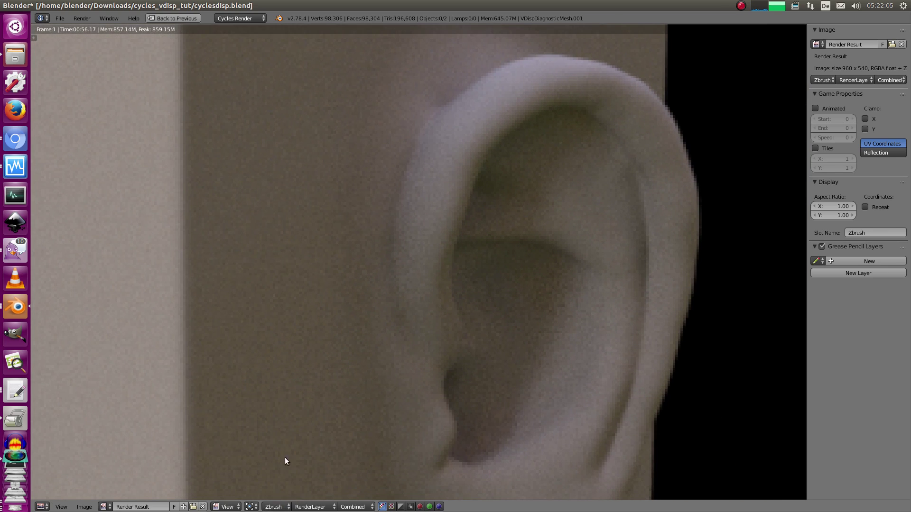
scroll(331, 265, down, 7)
middle_drag(316, 254, 344, 270)
scroll(329, 279, up, 1)
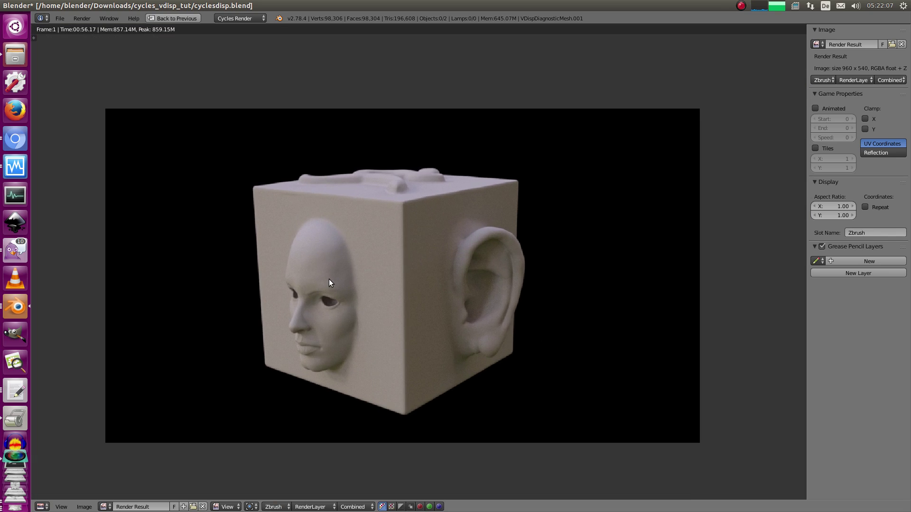
scroll(329, 279, down, 1)
key(Escape)
middle_drag(432, 136, 493, 121)
middle_drag(179, 65, 204, 98)
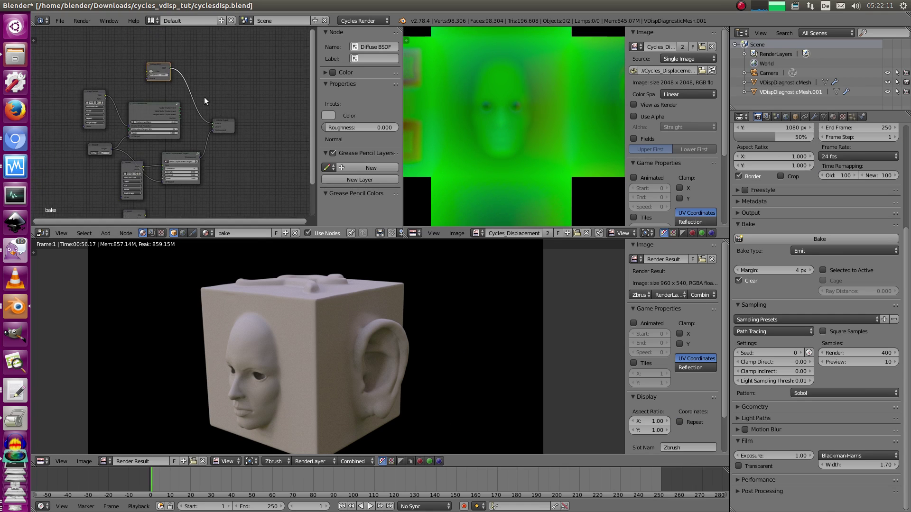
scroll(204, 97, up, 1)
key(Escape)
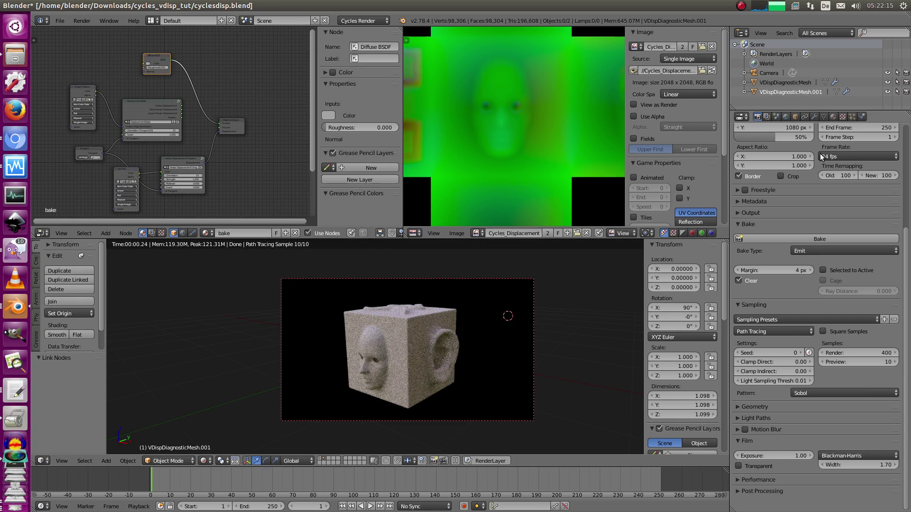
- Take the viewport out of rendered shading and set the Subsurf modifier's View Levels to 1
click(814, 116)
drag(753, 212, 712, 213)
key(shift+z)
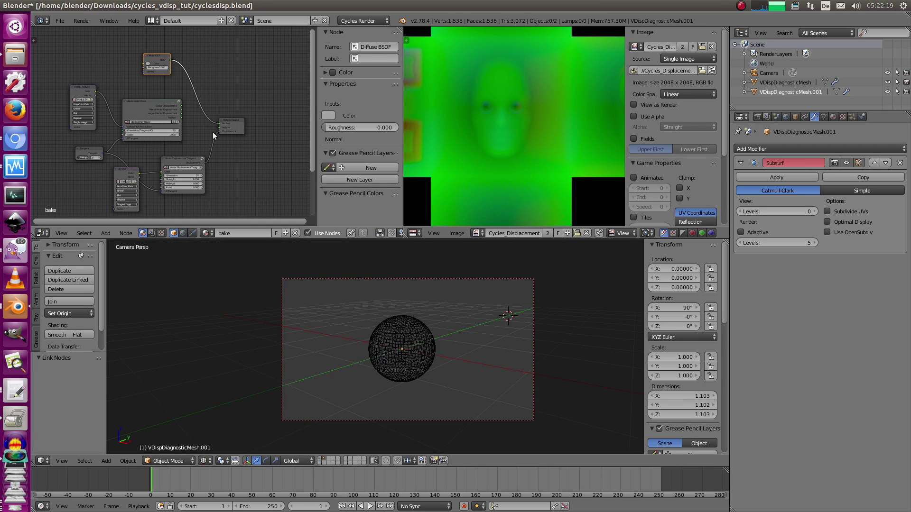
scroll(217, 117, up, 5)
middle_drag(219, 112, 218, 139)
scroll(217, 139, up, 2)
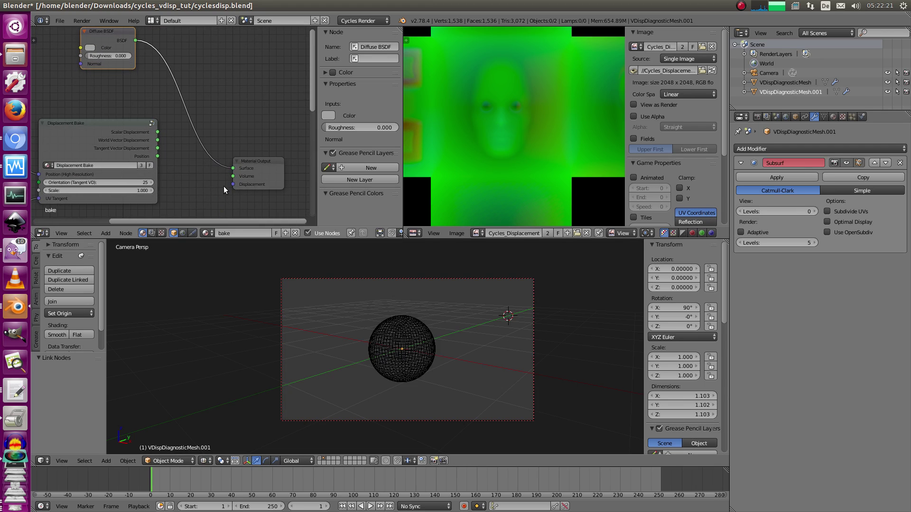
click(815, 212)
- Show the viewport in rendered shading and preview the Displacement Bake group's Scalar Displacement output on the sphere
middle_drag(118, 181, 164, 166)
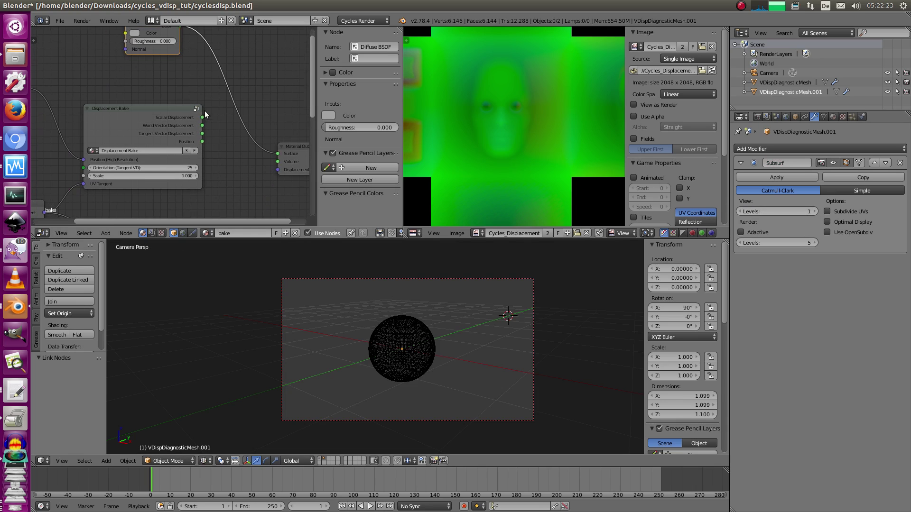
click(208, 464)
click(227, 399)
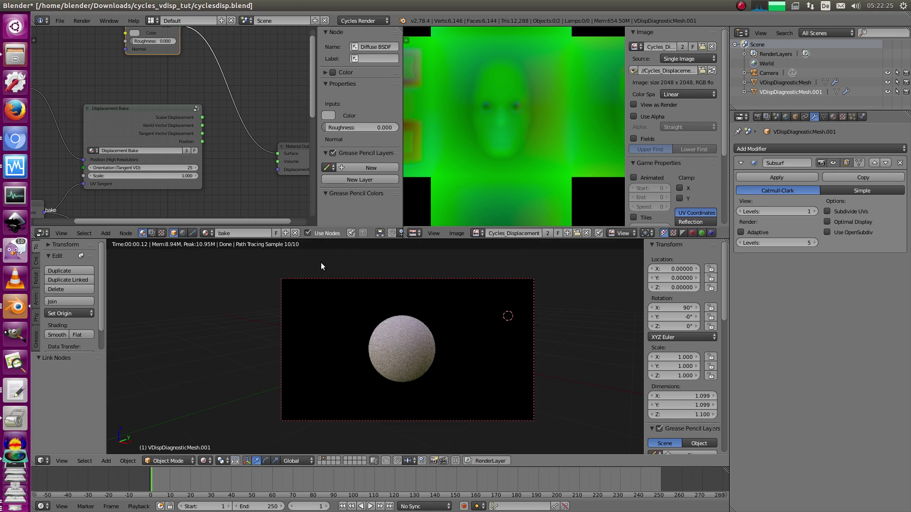
scroll(166, 96, up, 1)
ctrl+shift+click(171, 124)
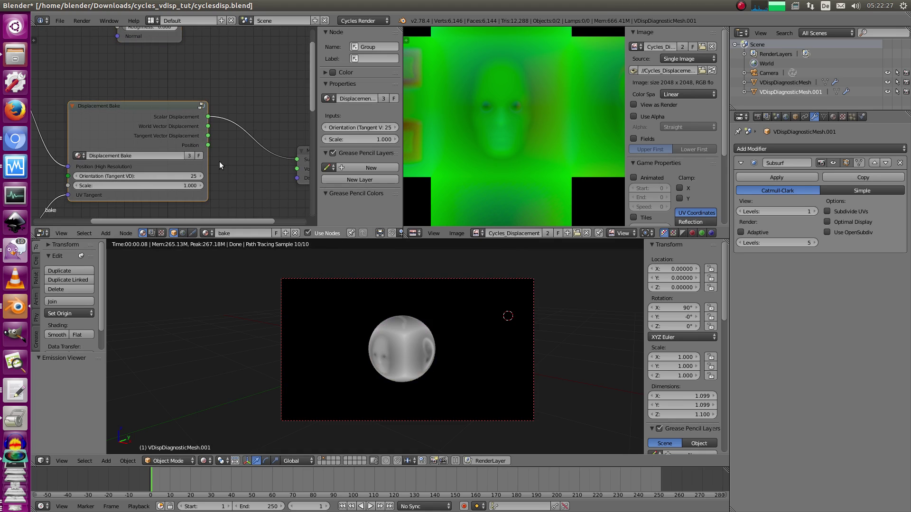
scroll(396, 366, up, 2)
scroll(413, 372, down, 2)
middle_drag(419, 368, 417, 321)
- Preview the World Vector and Tangent Vector Displacement outputs, trying Orientation (Tangent VD) values such as 30 and 27 before setting 25
ctrl+shift+click(169, 123)
ctrl+shift+click(167, 120)
mouse_move(168, 177)
mouse_down()
mouse_move(150, 175)
mouse_move(205, 174)
mouse_move(198, 183)
mouse_move(206, 183)
mouse_move(161, 184)
mouse_up()
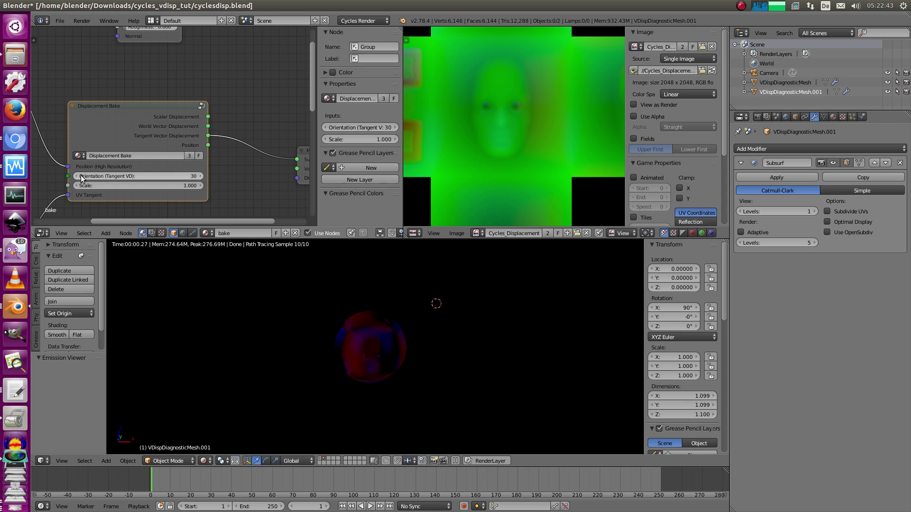
click(77, 176)
click(84, 173)
click(116, 210)
click(77, 176)
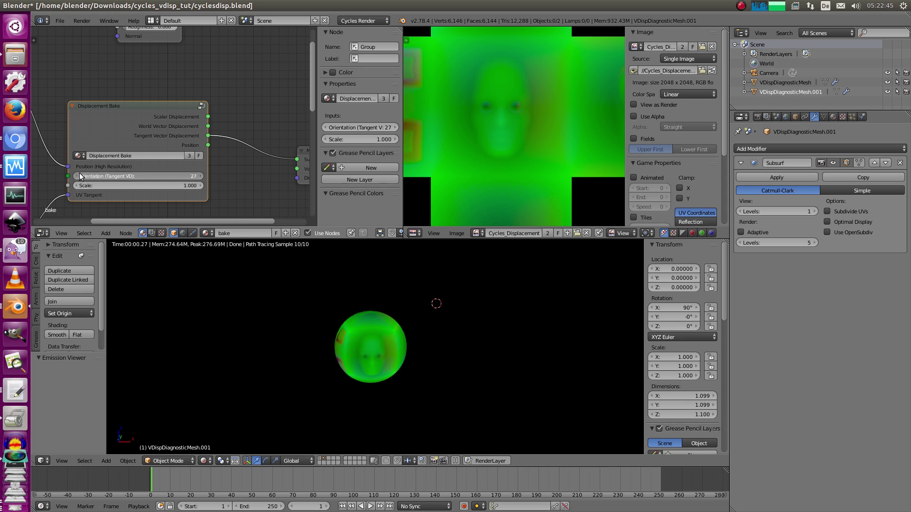
click(78, 176)
- Return the viewport to wireframe shading and reposition the Image Texture node slightly in the enlarged node editor
middle_drag(166, 160, 186, 112)
scroll(186, 112, down, 1)
key(shift+z)
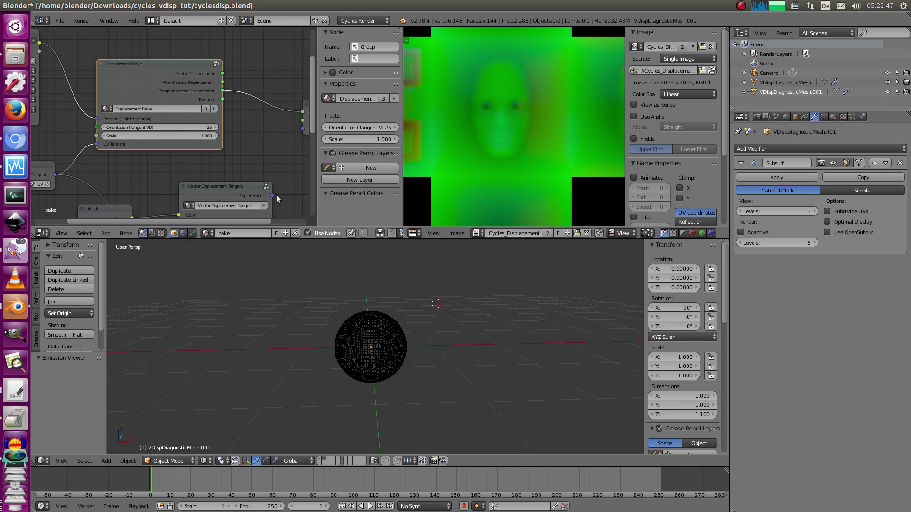
key(shift+space)
middle_drag(246, 236, 348, 244)
scroll(304, 204, down, 7)
click(257, 166)
drag(267, 165, 247, 147)
- Examine the Displacement Bake and Vector Displacement Tangent node connections and restore the normal editor layout
middle_drag(476, 141, 417, 92)
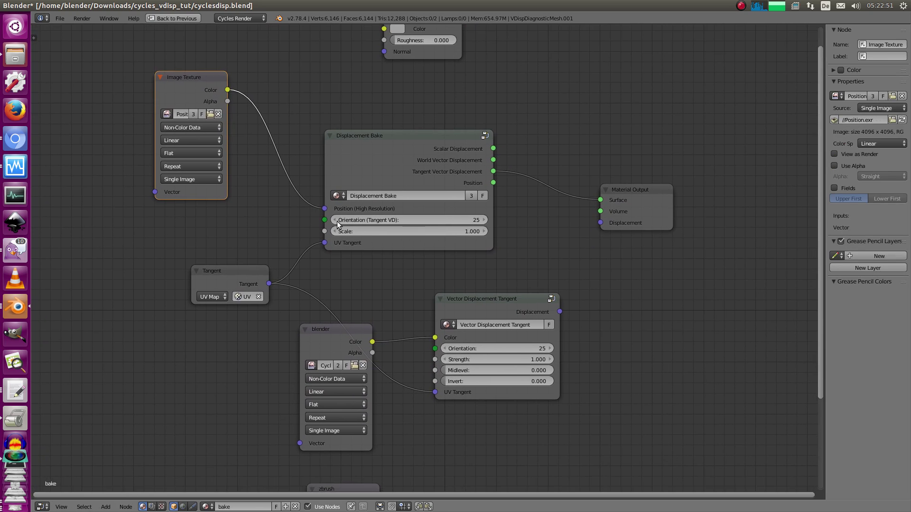
middle_drag(260, 297, 266, 267)
middle_drag(424, 161, 377, 224)
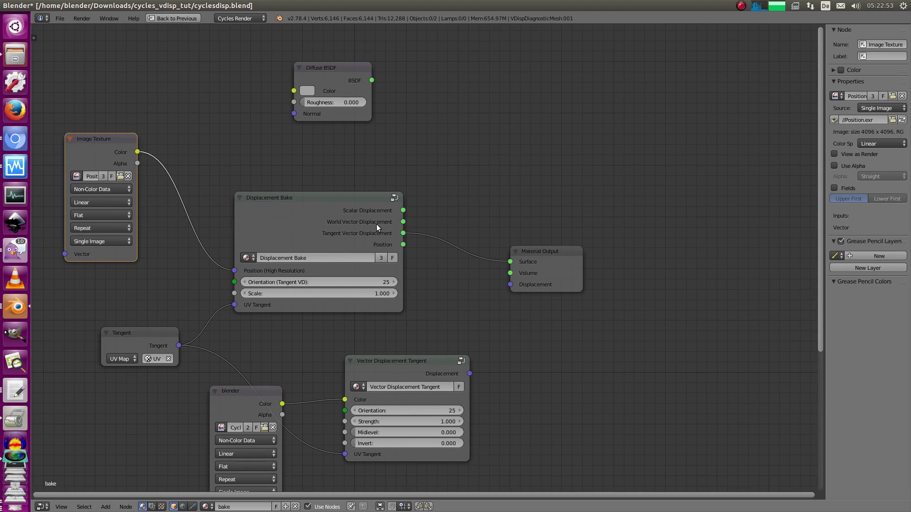
middle_drag(384, 267, 401, 226)
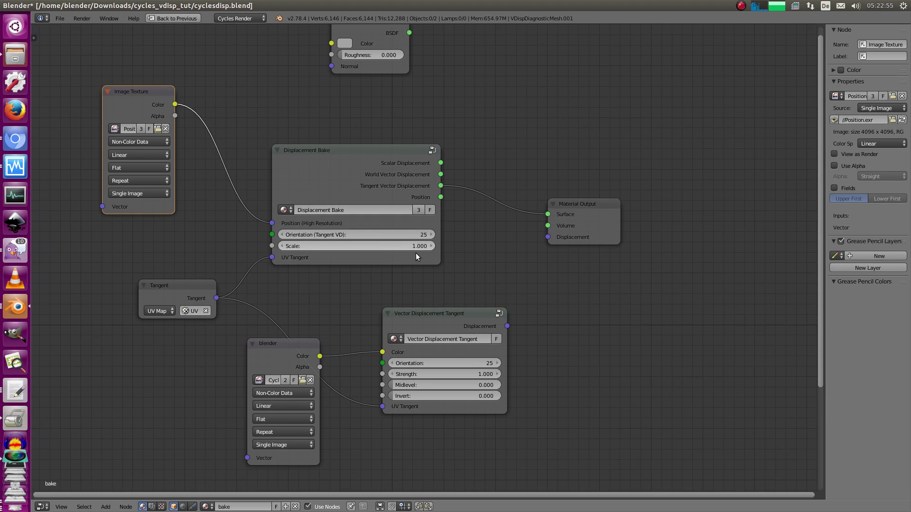
key(ctrl+Up)
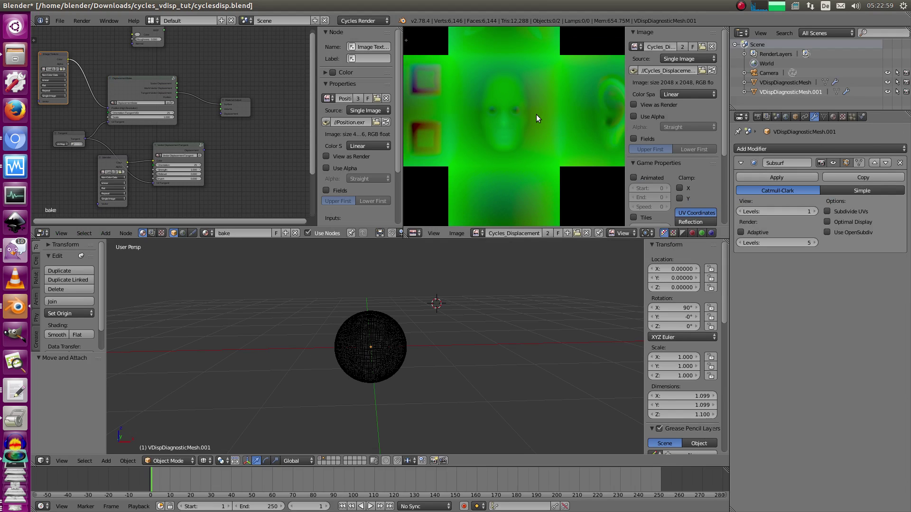
scroll(197, 134, up, 3)
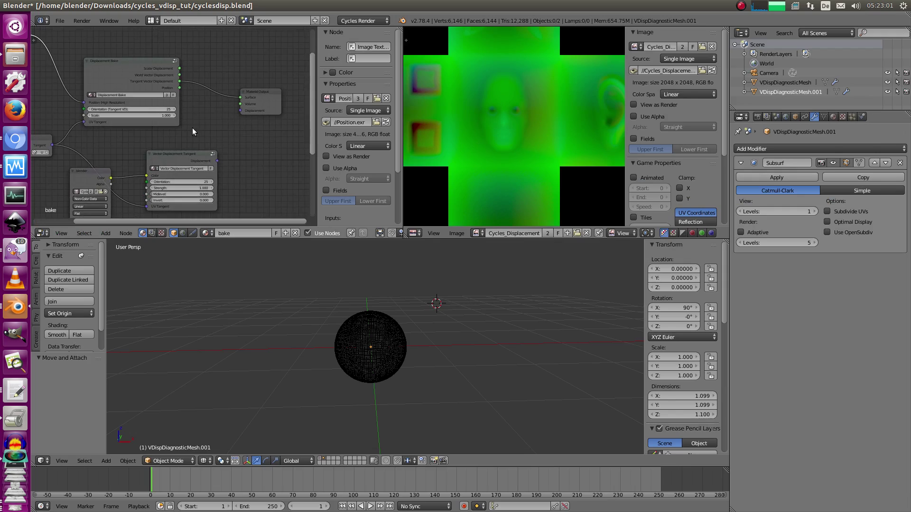
- Switch to the topf.blend Blender window and view the pot's Cycles render enlarged
click(23, 306)
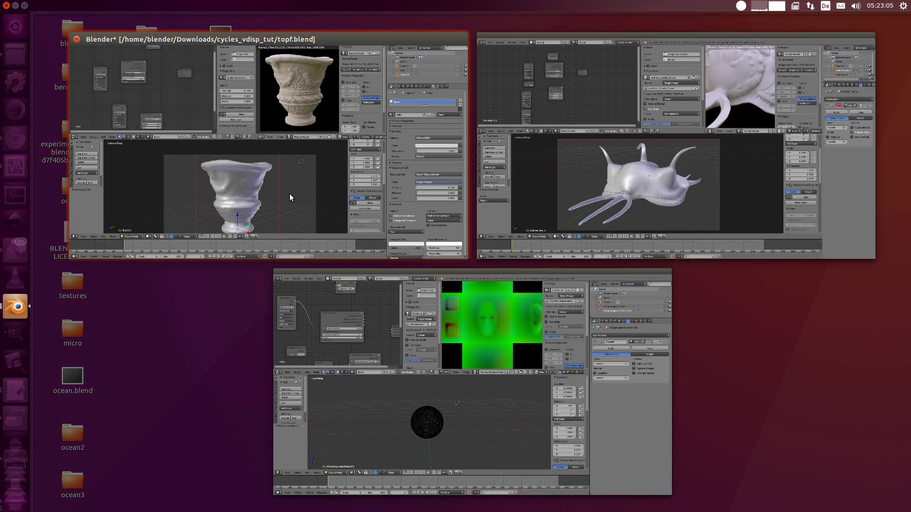
click(290, 194)
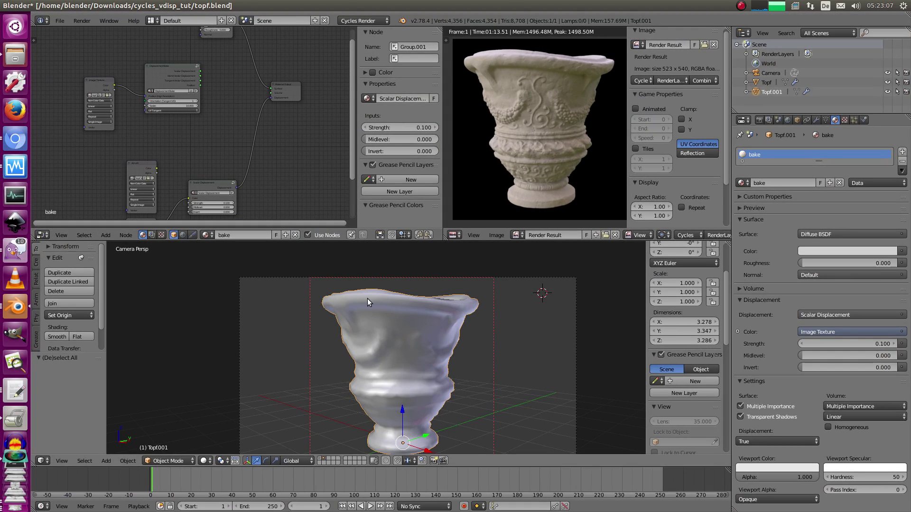
mouse_move(246, 143)
middle_down()
mouse_move(256, 130)
mouse_move(250, 140)
middle_up()
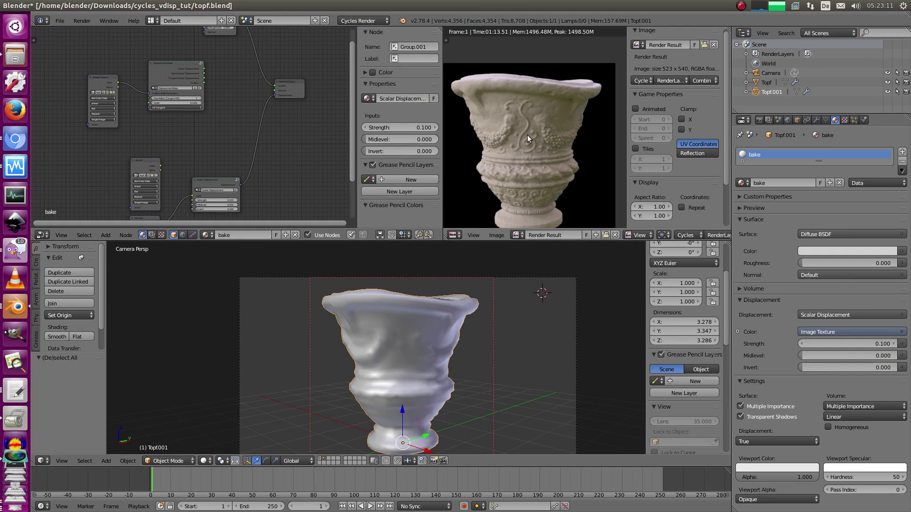
key(ctrl+space)
scroll(413, 237, up, 3)
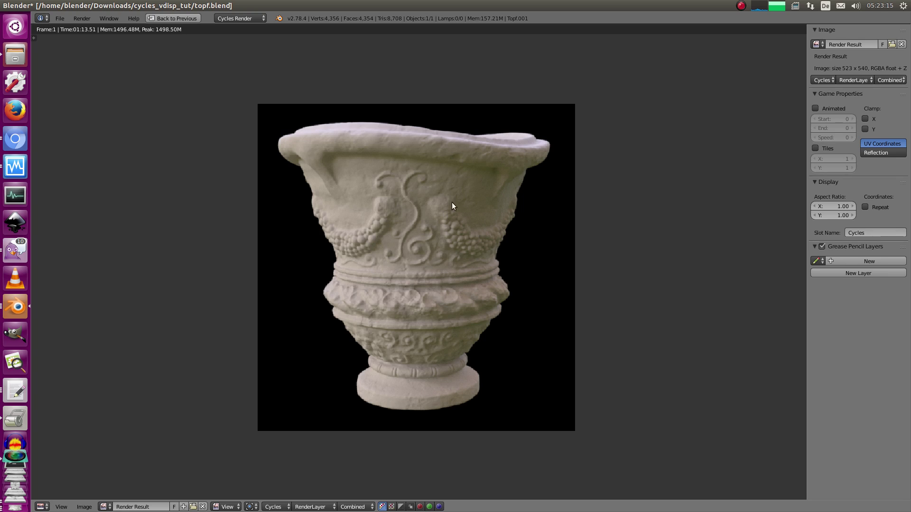
scroll(452, 202, up, 2)
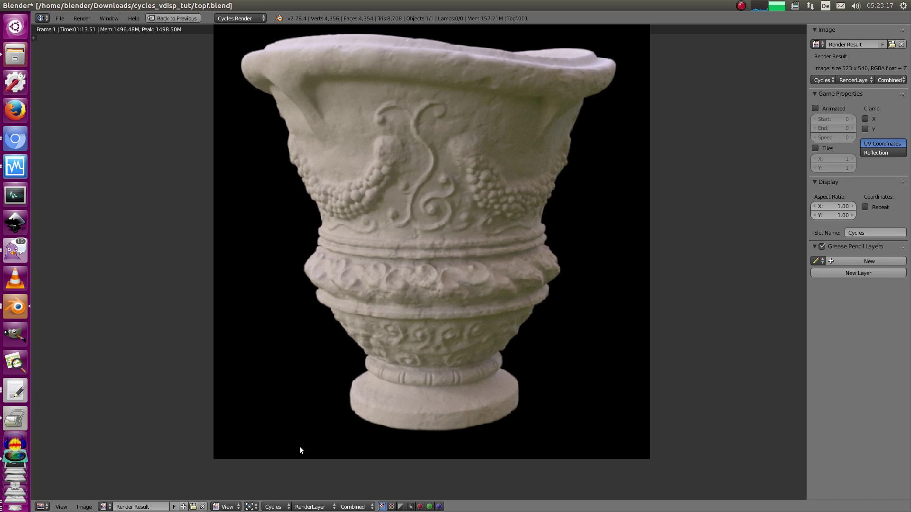
- View the pot's Multires render slot and compare it with the Zbrush slot
click(278, 506)
click(283, 496)
scroll(471, 214, up, 1)
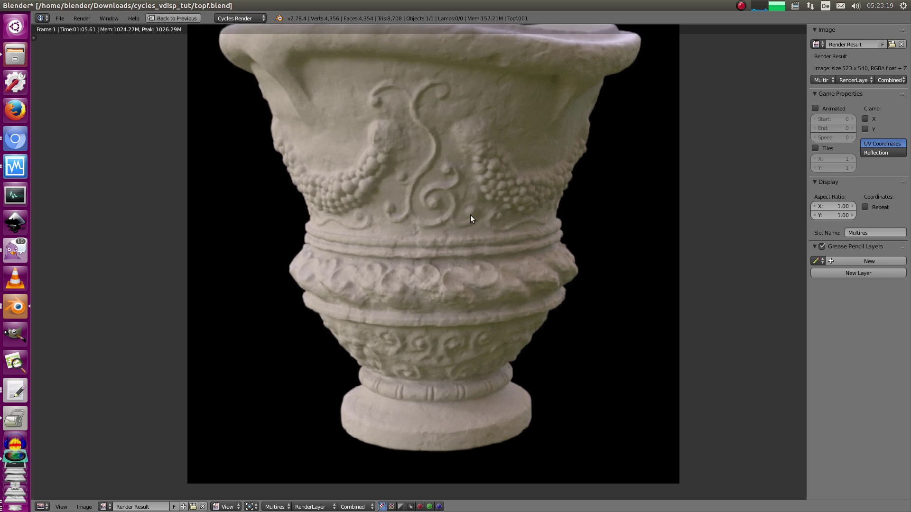
middle_drag(562, 153, 554, 192)
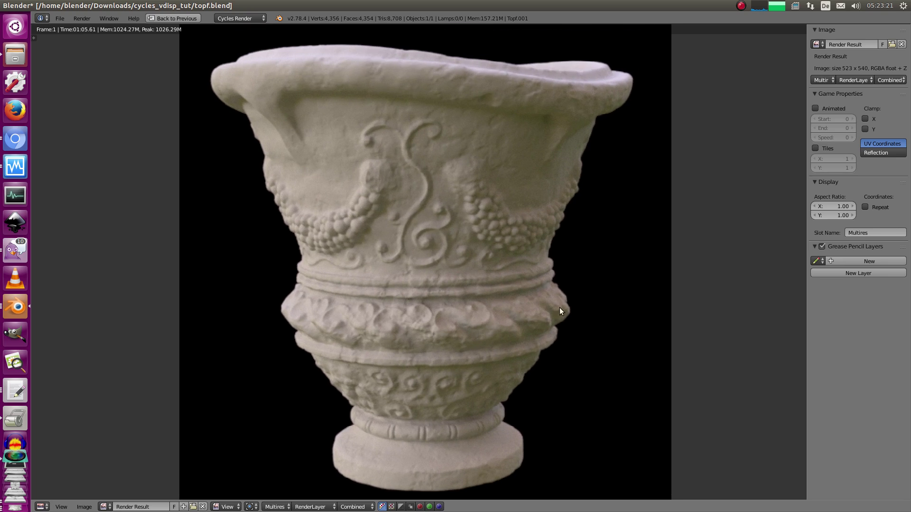
click(279, 506)
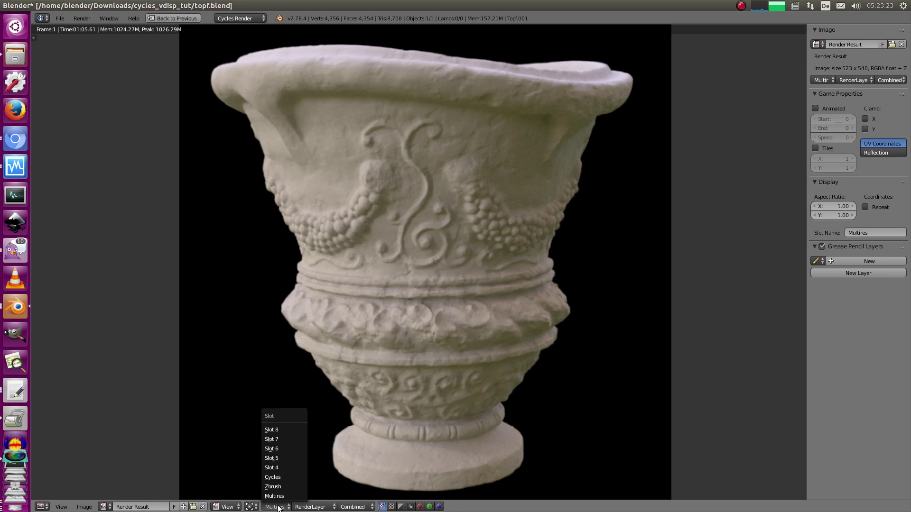
click(274, 487)
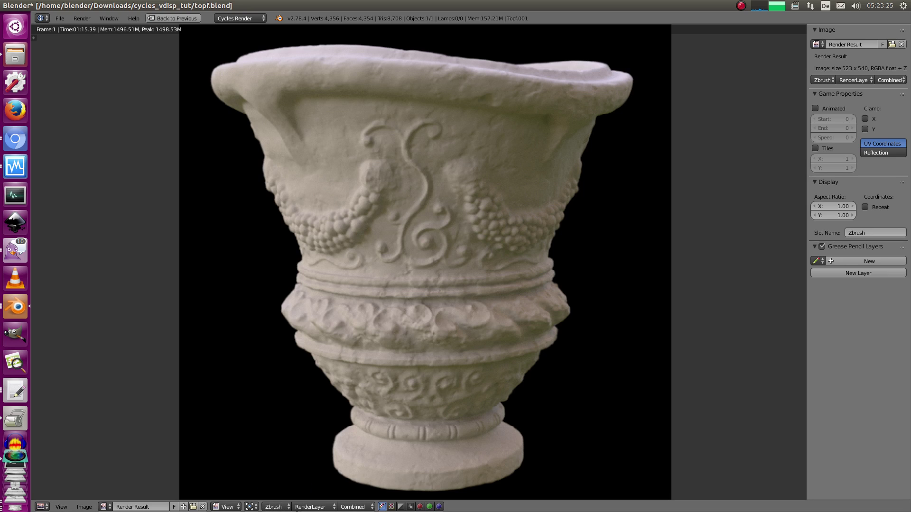
click(277, 507)
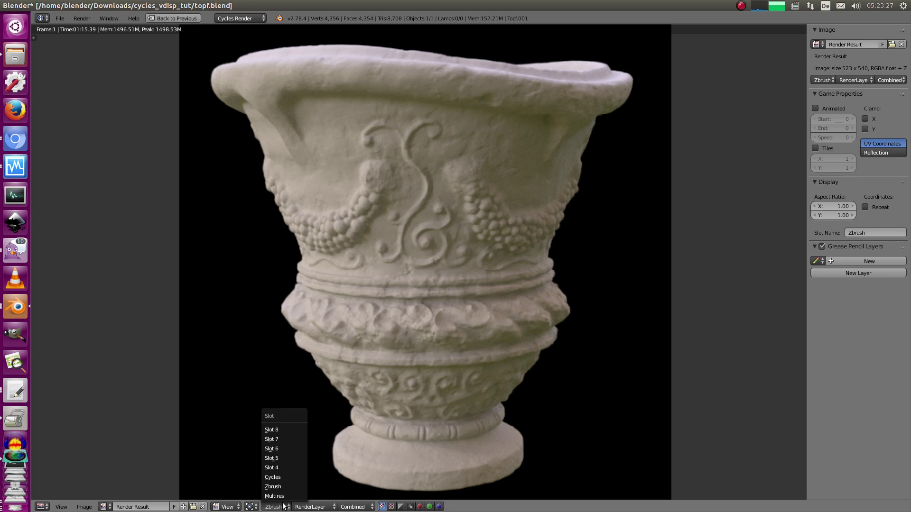
click(282, 489)
click(280, 507)
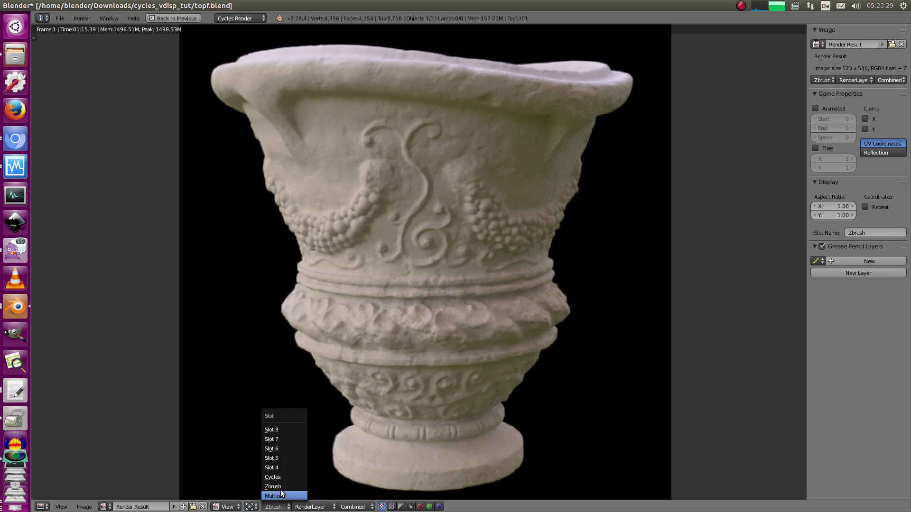
click(281, 487)
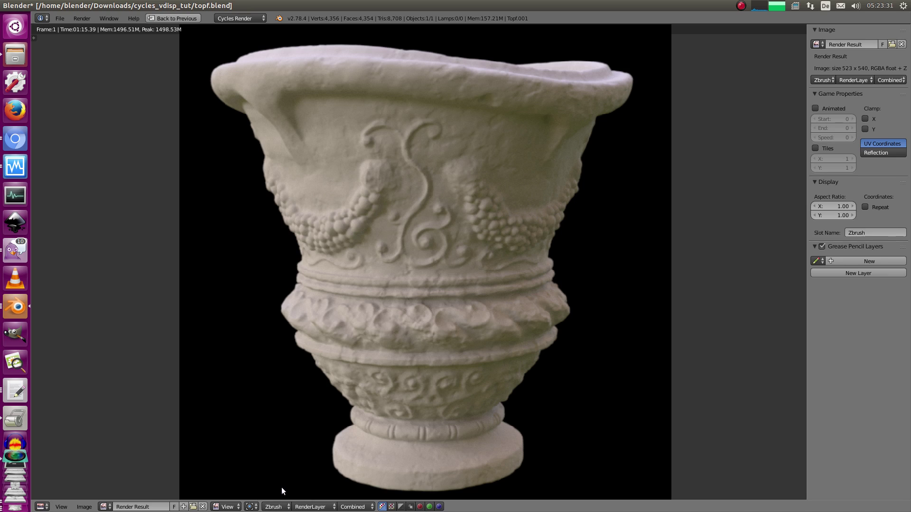
- Switch among the Cycles, Multires and Zbrush slots to compare the three pot renders
click(281, 507)
click(285, 478)
click(280, 507)
click(281, 497)
click(282, 505)
click(282, 477)
click(281, 506)
click(280, 485)
- Examine the pot's base up close in the Zbrush and Multires slots and view the whole Multires render
scroll(351, 365, up, 3)
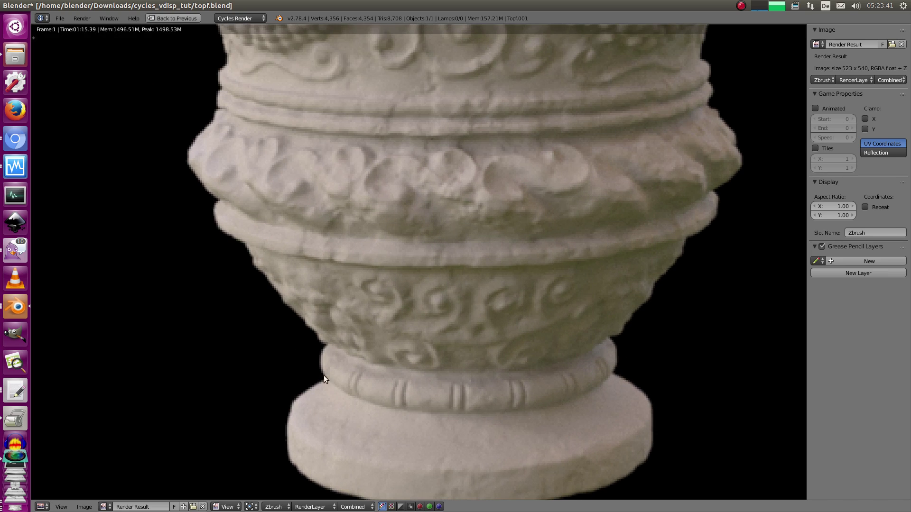
drag(369, 365, 360, 374)
click(268, 506)
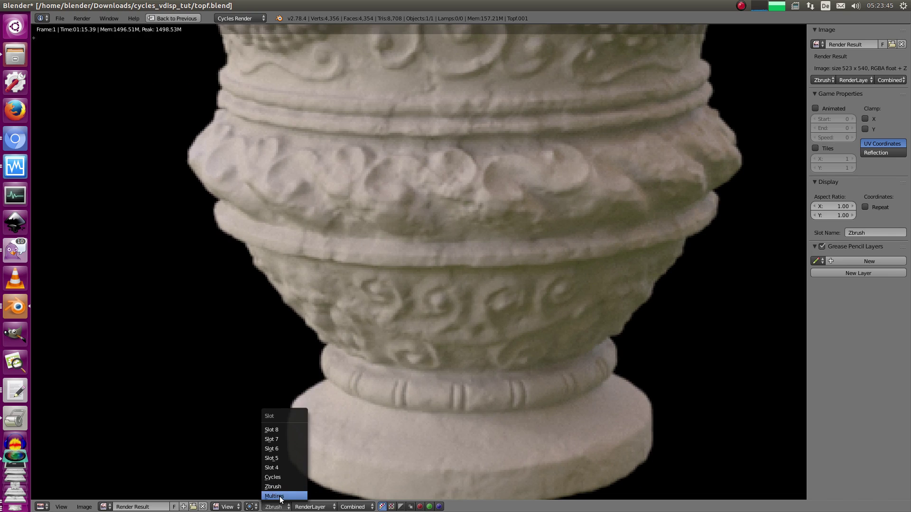
click(281, 493)
scroll(341, 326, down, 4)
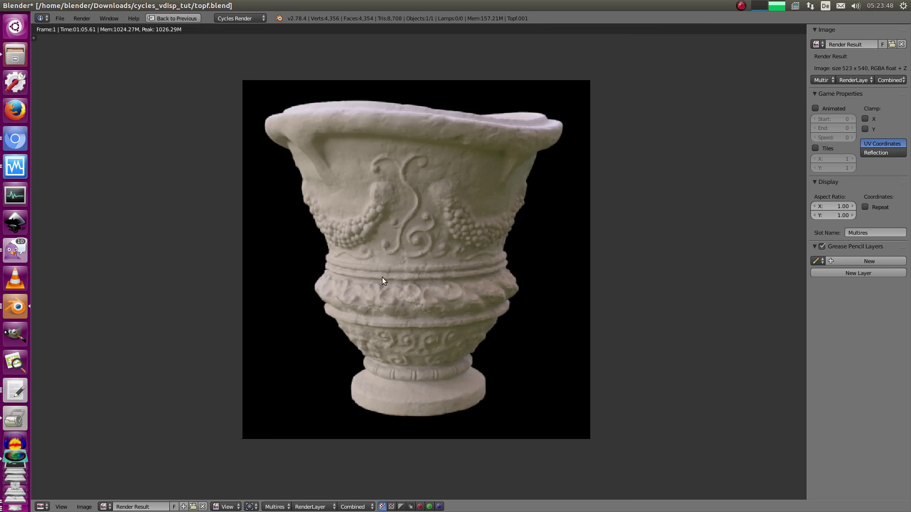
- Leave the enlarged pot render and look over the Displacement Bake nodes of the pot's material in the enlarged node editor
key(Escape)
key(ctrl+Up)
middle_drag(380, 209, 382, 317)
drag(460, 232, 492, 353)
key(ctrl+Up)
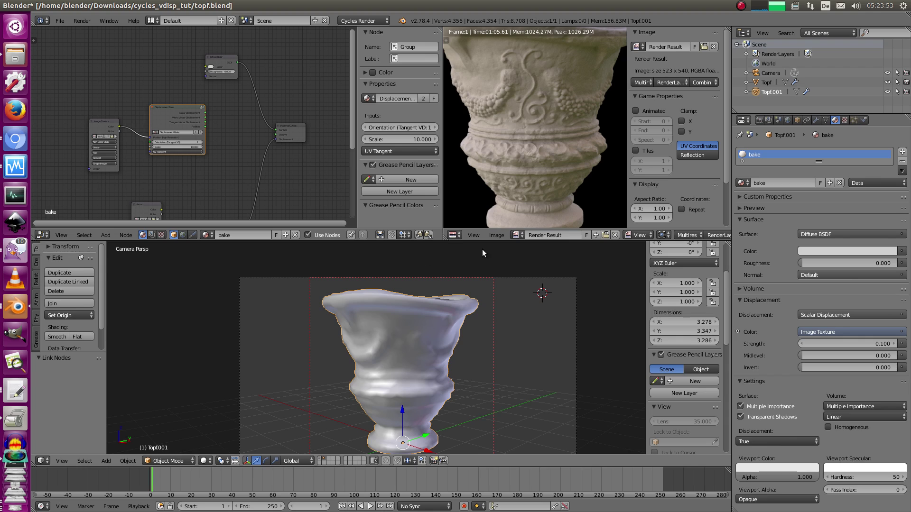
- Replace the render result in the enlarged image editor with the topf_zbrush.exr displacement map and view it whole
click(615, 235)
key(ctrl+Up)
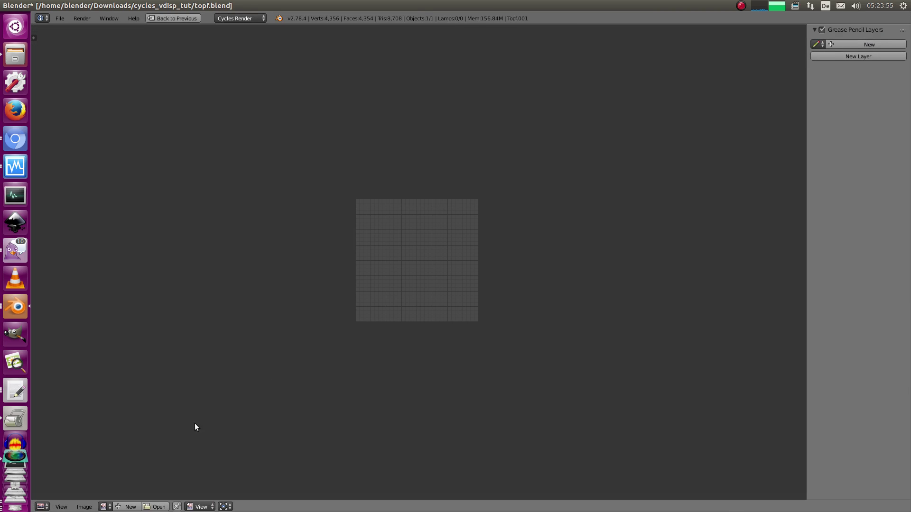
click(105, 507)
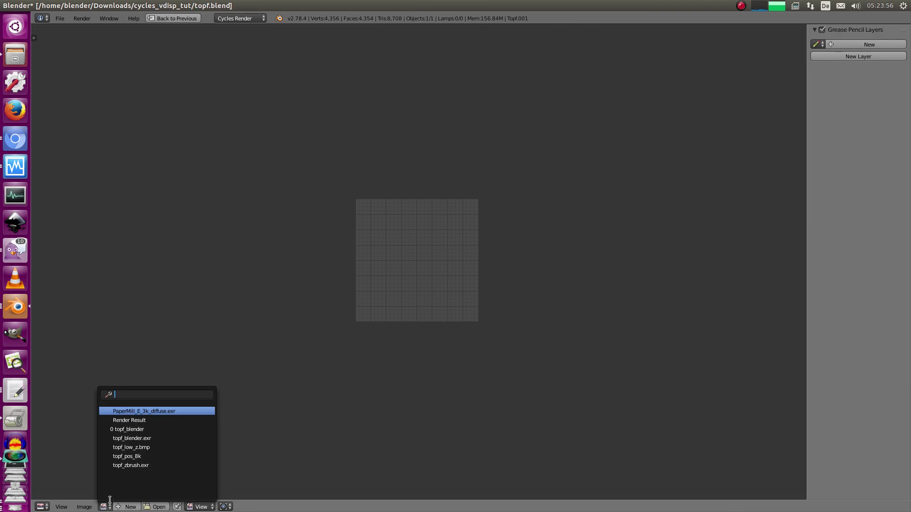
click(151, 464)
scroll(419, 252, down, 4)
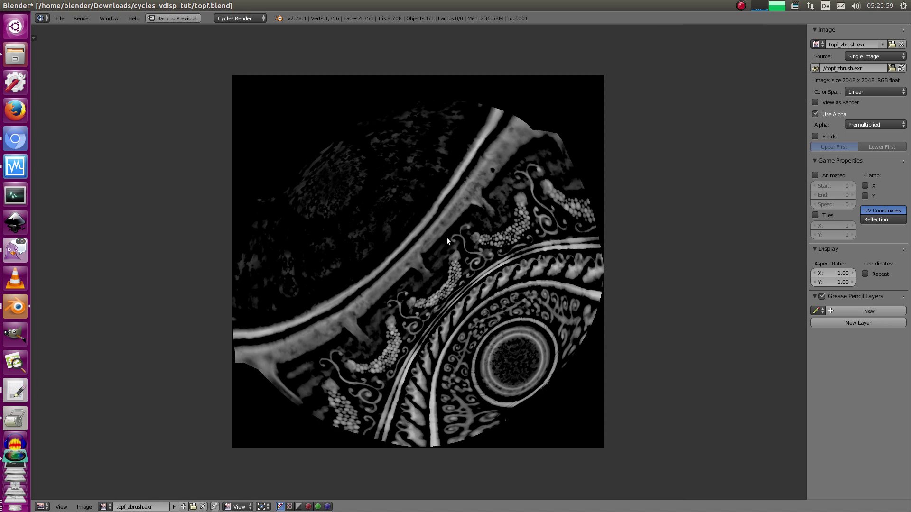
scroll(447, 241, up, 1)
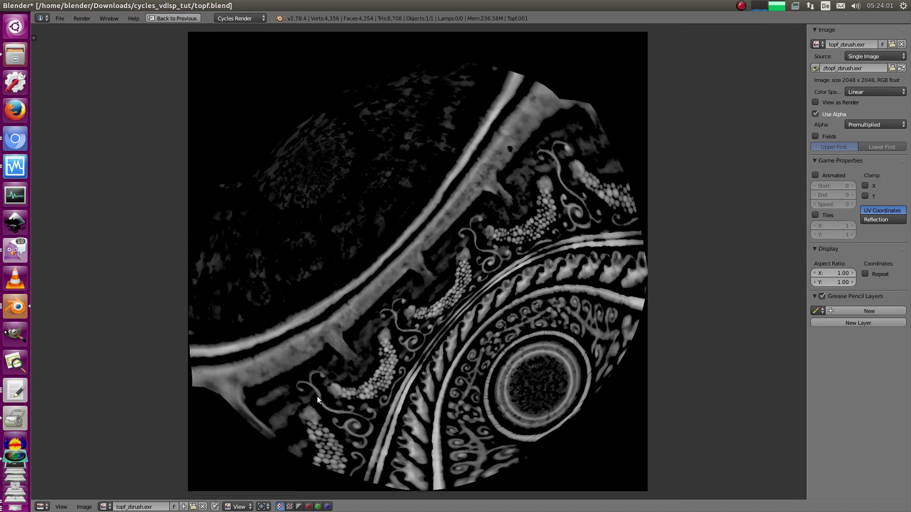
- Show topf_blender.exr and inspect the ornament islands near the map's lower-right edge up close
click(105, 507)
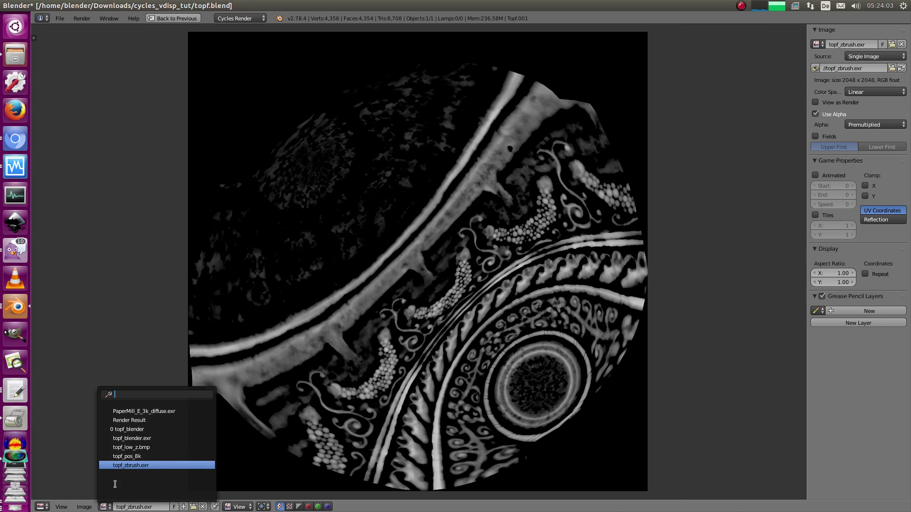
click(156, 438)
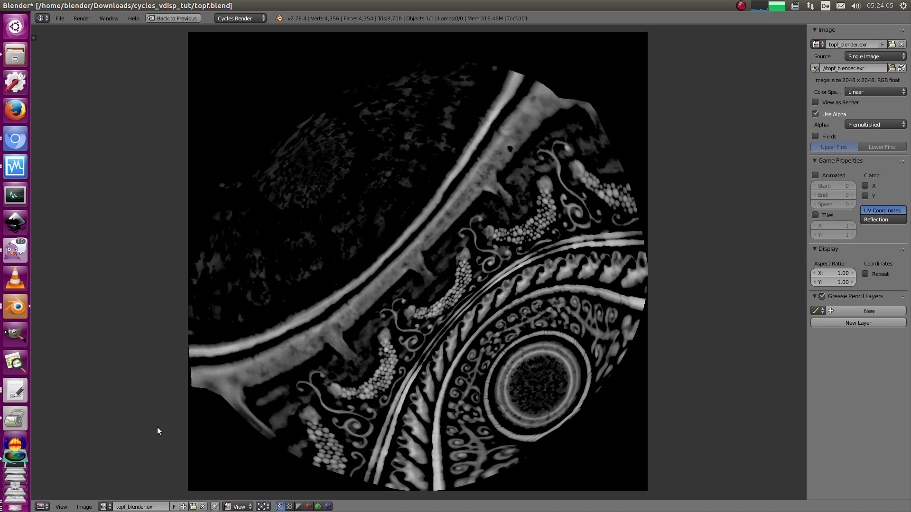
middle_drag(499, 235, 427, 68)
ctrl+middle_drag(446, 166, 466, 313)
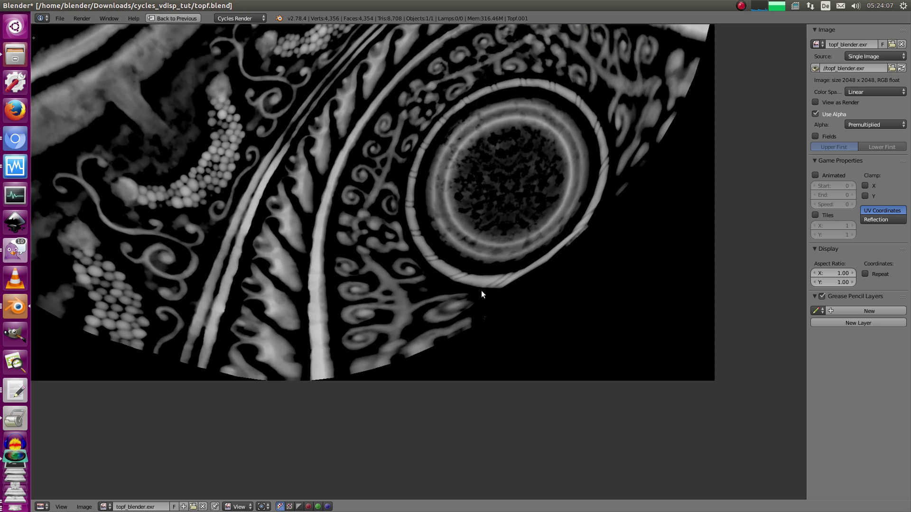
scroll(386, 242, up, 6)
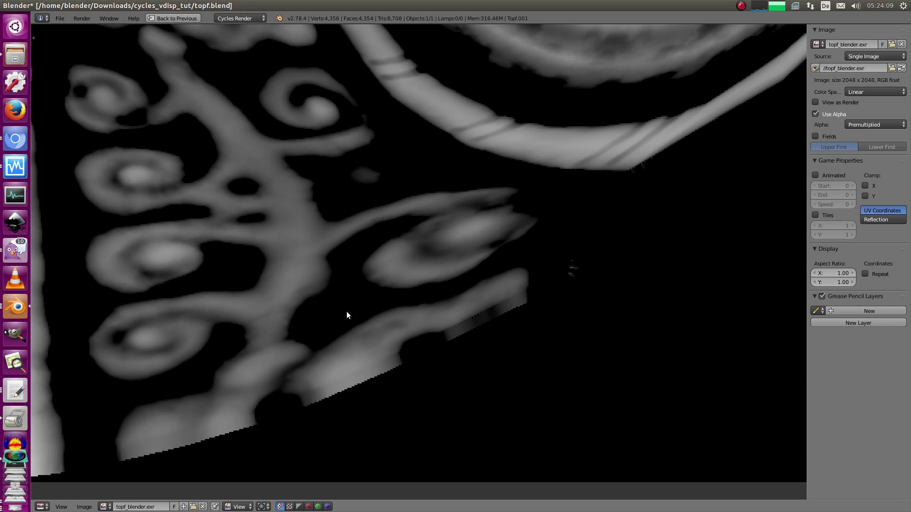
- Switch back to topf_zbrush.exr to compare the same edge area, and view the whole map again
click(112, 504)
click(123, 466)
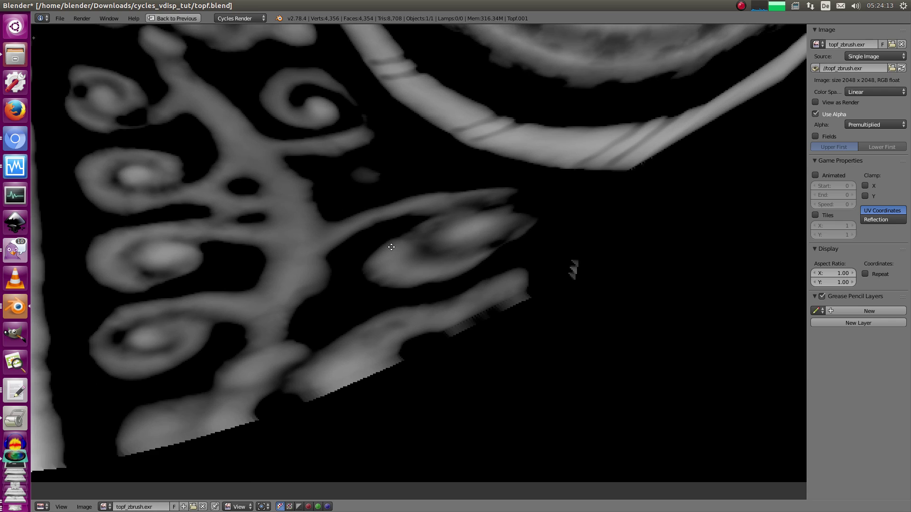
scroll(391, 247, down, 6)
middle_drag(373, 192, 443, 331)
middle_drag(515, 149, 474, 291)
middle_drag(375, 250, 493, 274)
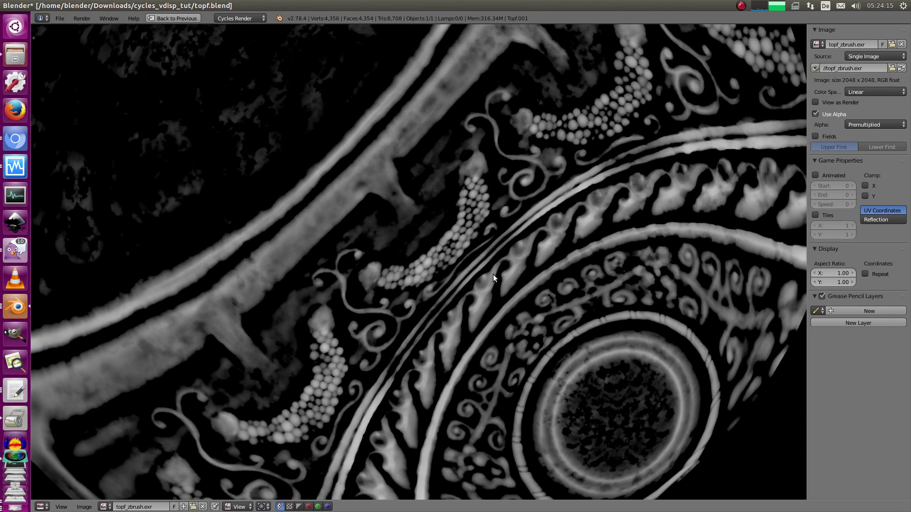
scroll(413, 226, down, 3)
middle_drag(403, 231, 409, 285)
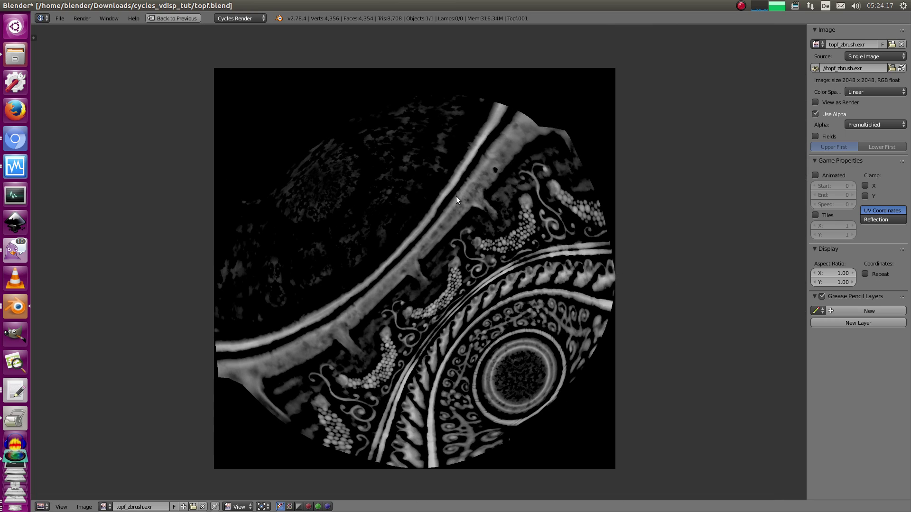
- Restore the normal layout, select the position Image Texture node and inspect the Displacement Bake node's outputs
key(ctrl+Up)
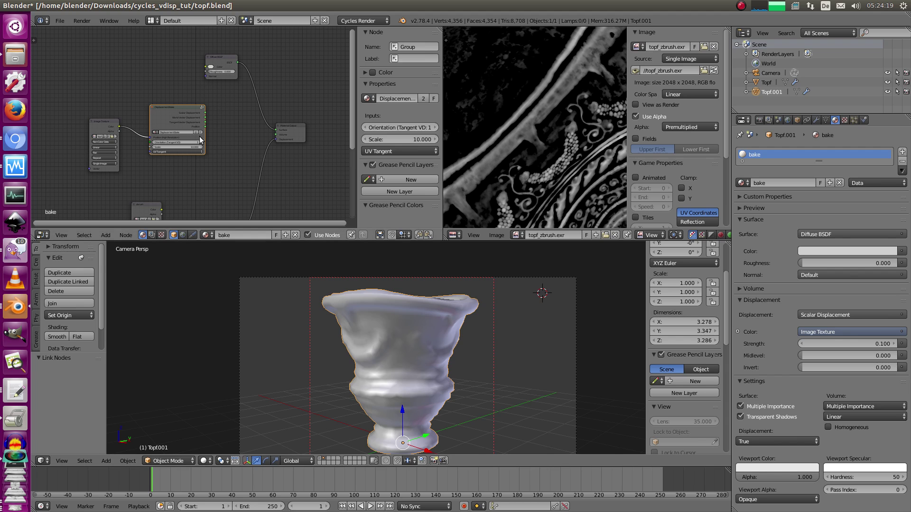
middle_drag(232, 142, 267, 139)
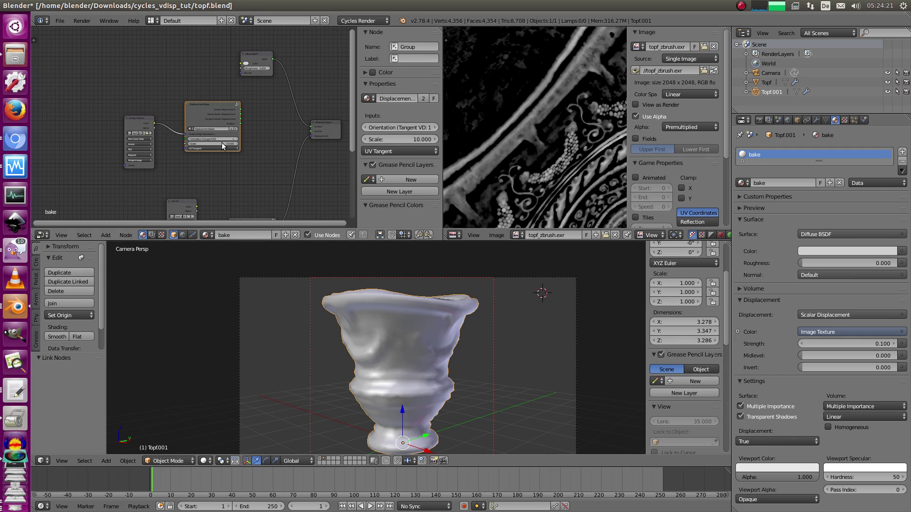
click(140, 119)
middle_drag(261, 172, 227, 170)
scroll(232, 152, up, 7)
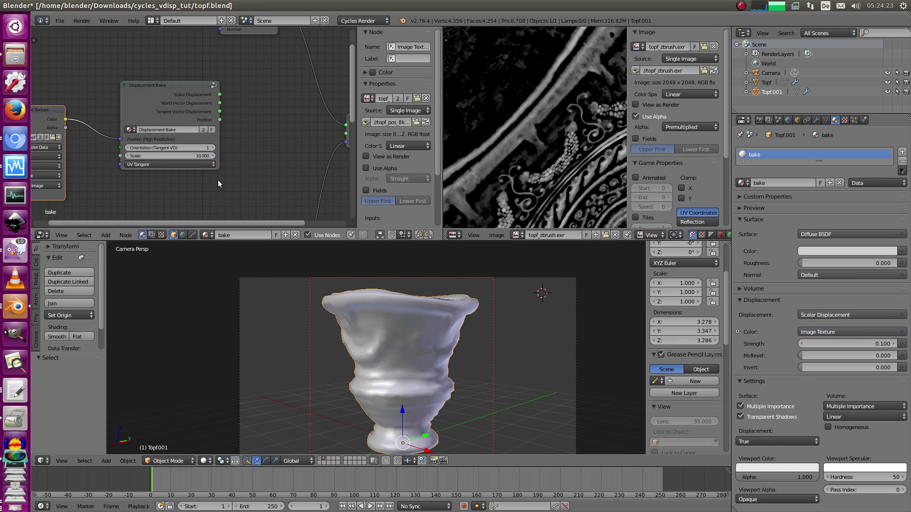
drag(220, 95, 114, 184)
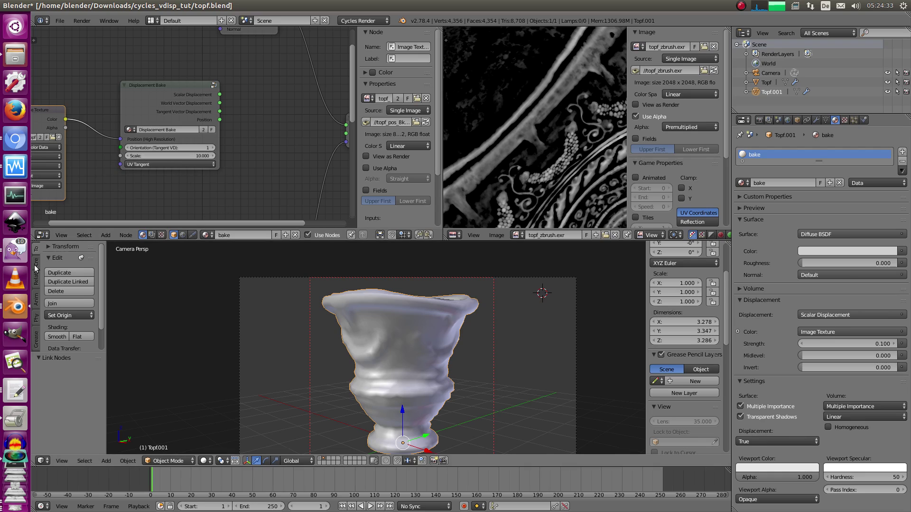
- Switch to the Blender window with untitled.blend and enlarge the creature's Multires render
click(10, 304)
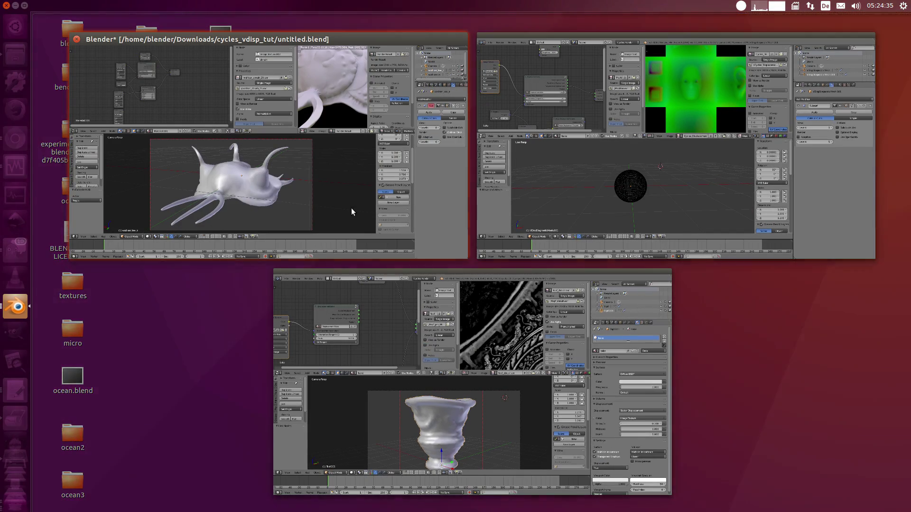
click(345, 247)
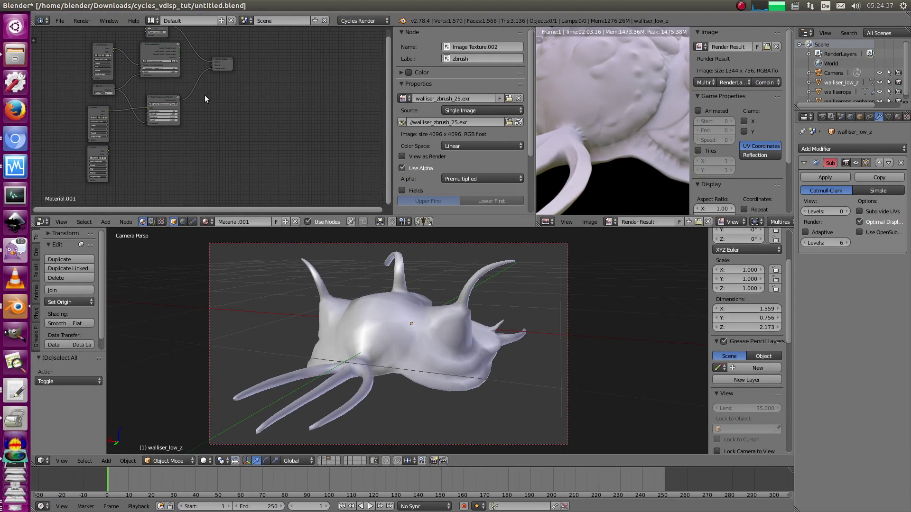
key(ctrl+Up)
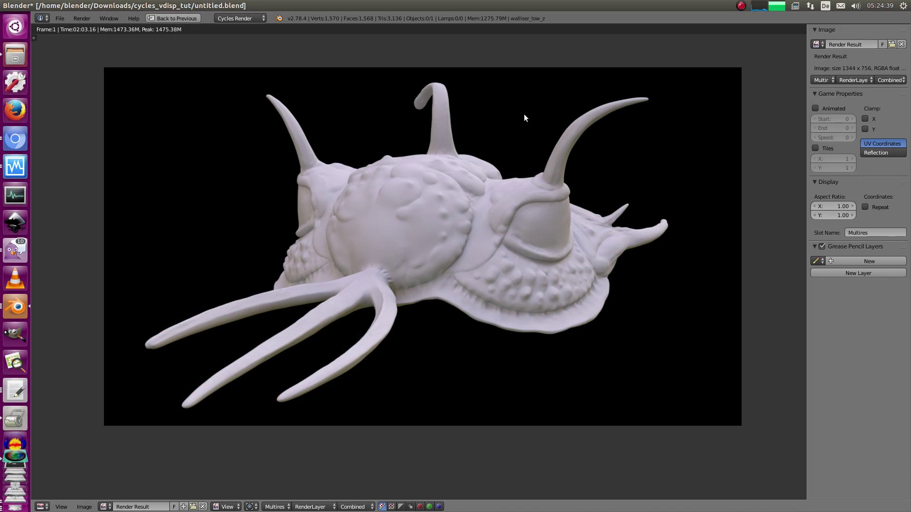
- Examine the bumps, creases and eye area of the creature up close in the Multires render
scroll(503, 249, up, 3)
middle_drag(599, 189, 515, 245)
scroll(460, 237, down, 1)
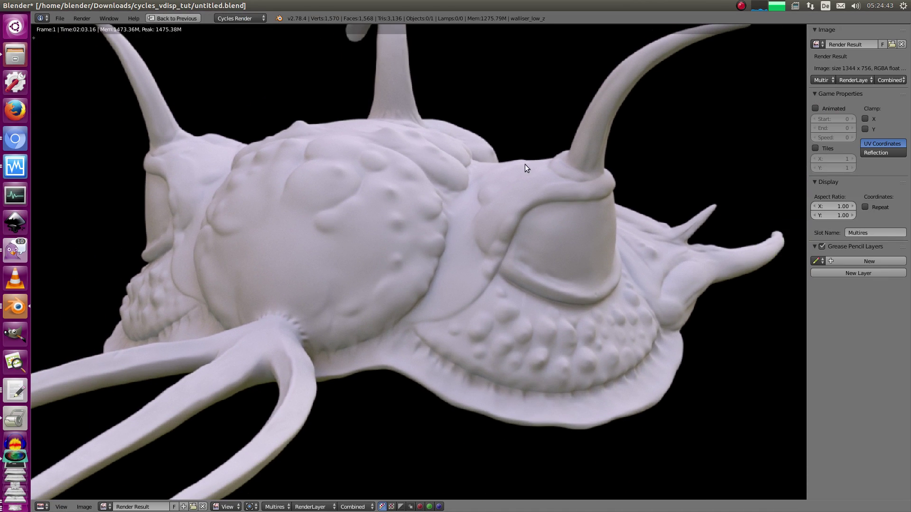
middle_drag(454, 245, 539, 212)
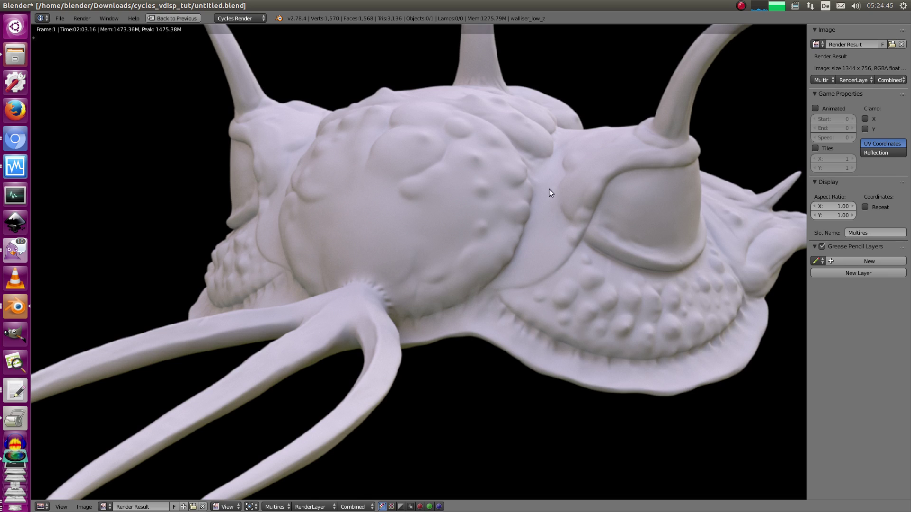
scroll(549, 189, up, 3)
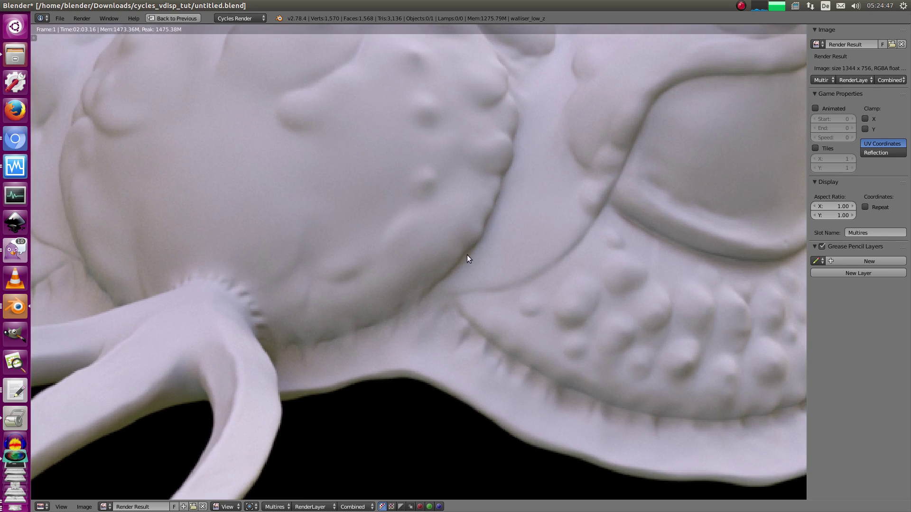
scroll(494, 276, down, 3)
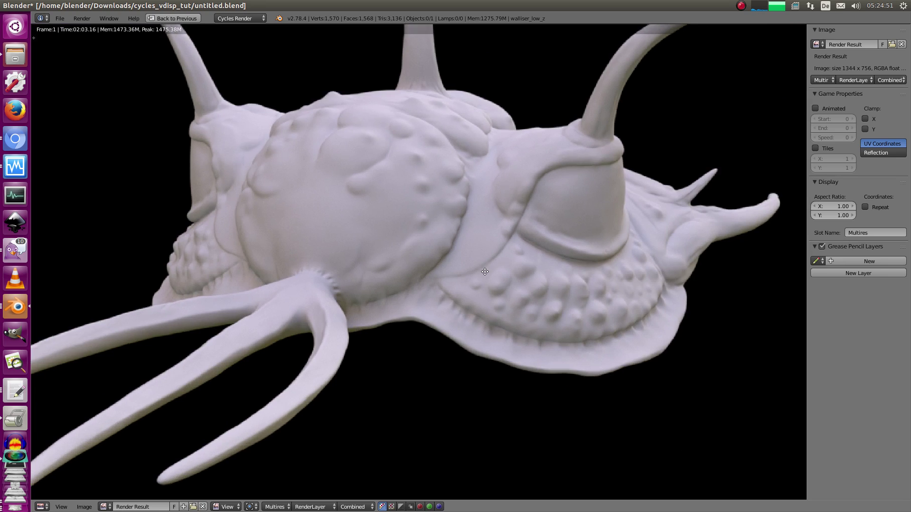
scroll(485, 221, up, 3)
scroll(475, 244, down, 1)
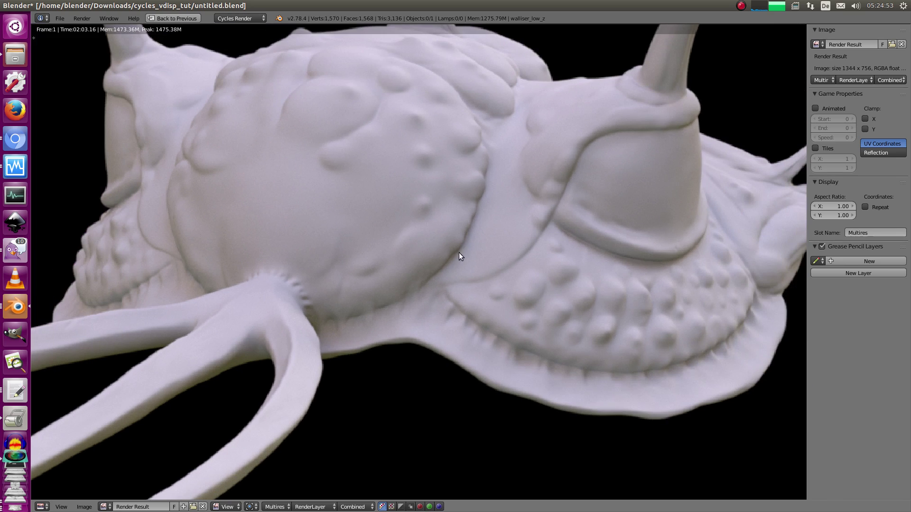
- Show the Zbrush render slot and inspect the same area of the creature up close
click(285, 507)
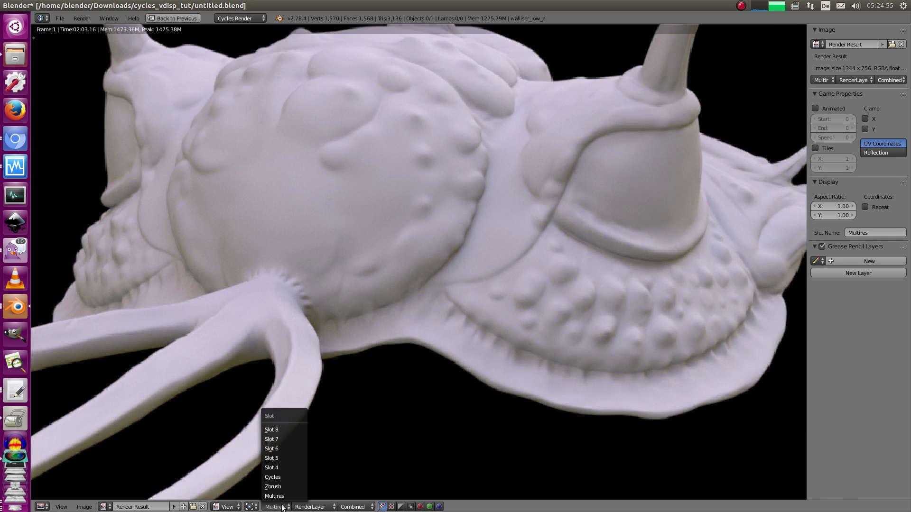
click(283, 487)
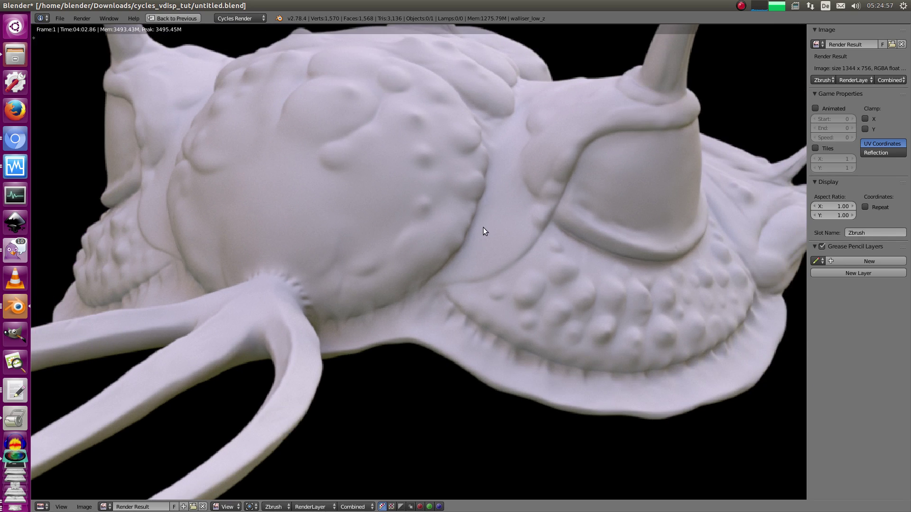
scroll(483, 229, up, 5)
drag(494, 226, 477, 252)
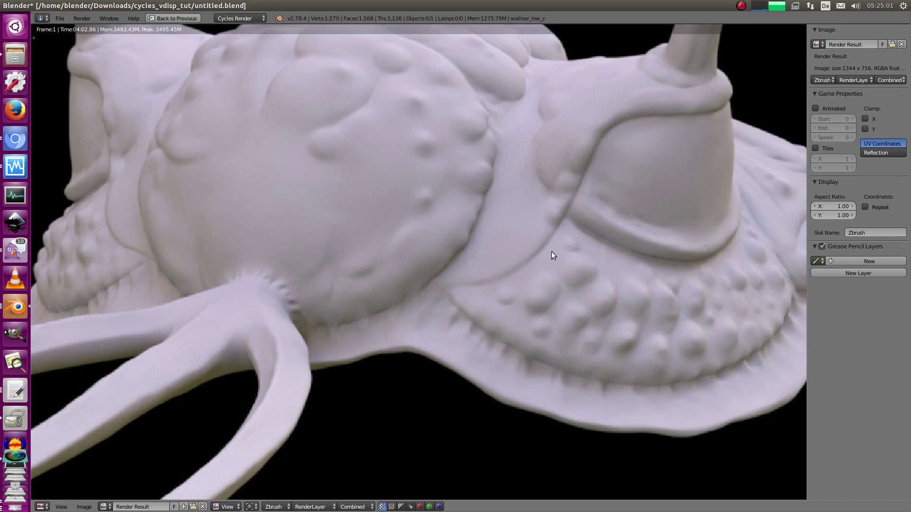
- Enter edit mode on walliser_low_z and view its full UV layout enlarged with all UVs selected
key(Escape)
key(Tab)
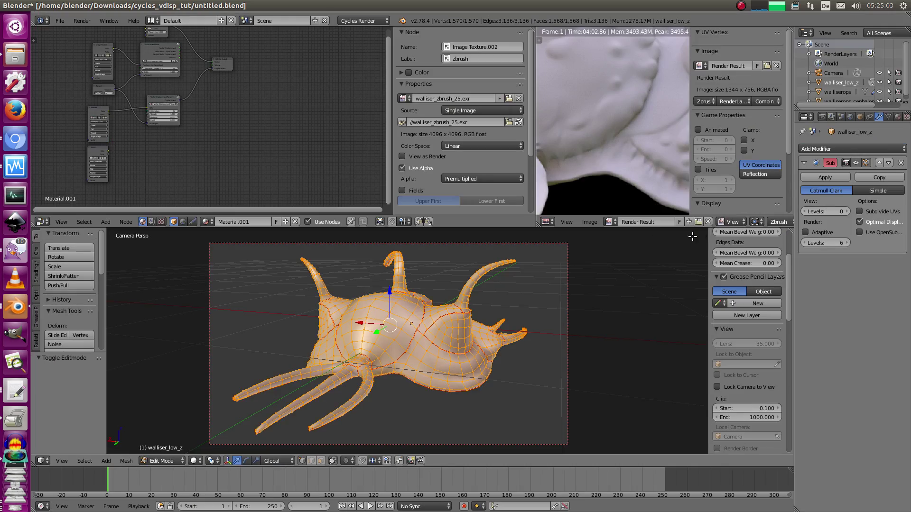
click(708, 222)
key(ctrl+Up)
scroll(466, 257, up, 3)
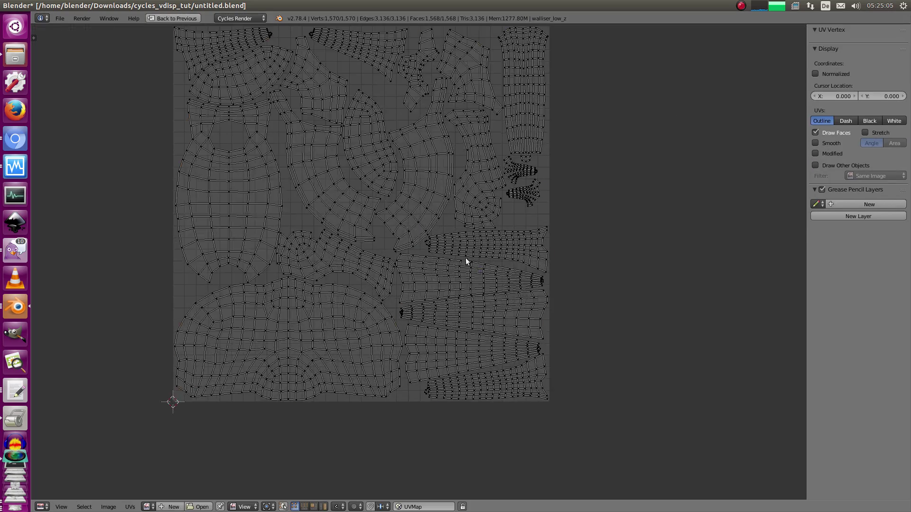
key(a)
scroll(499, 256, up, 1)
scroll(456, 297, down, 2)
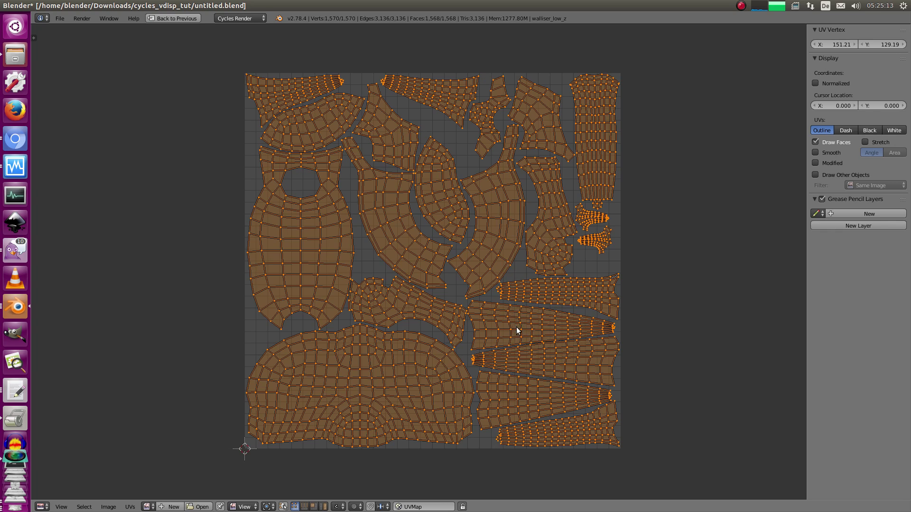
- Leave edit mode and bring the Render Result back into the enlarged image editor
key(ctrl+Up)
key(Tab)
click(608, 222)
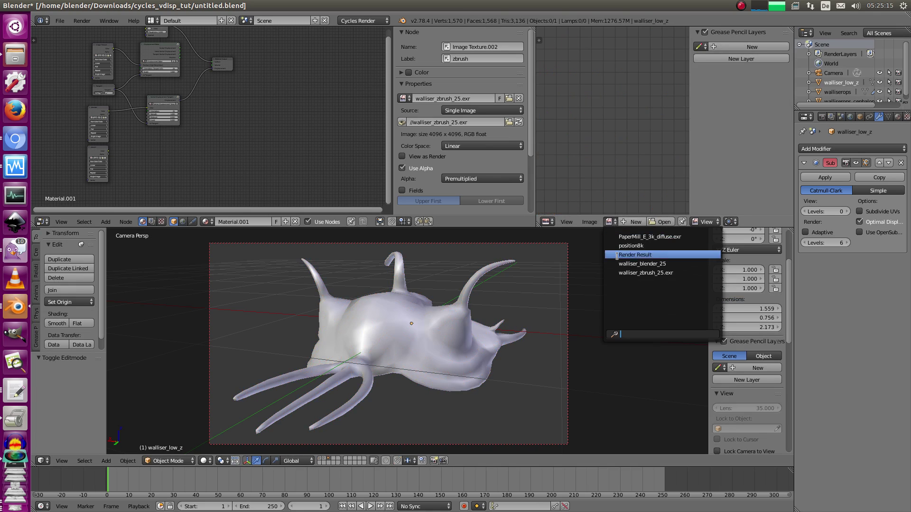
click(659, 254)
key(ctrl+Up)
- Examine the creature's body and eye in the Zbrush slot, and switch to the Cycles slot for comparison
ctrl+middle_drag(397, 230, 329, 379)
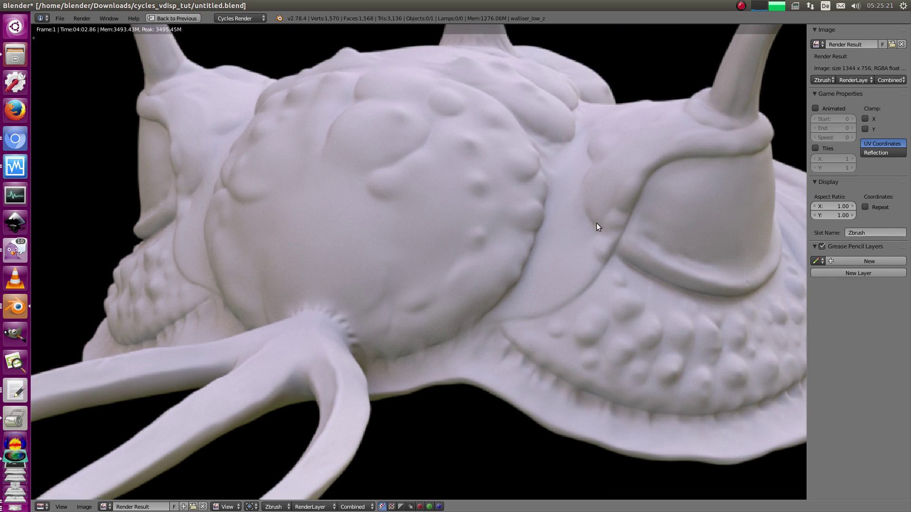
middle_drag(596, 223, 478, 267)
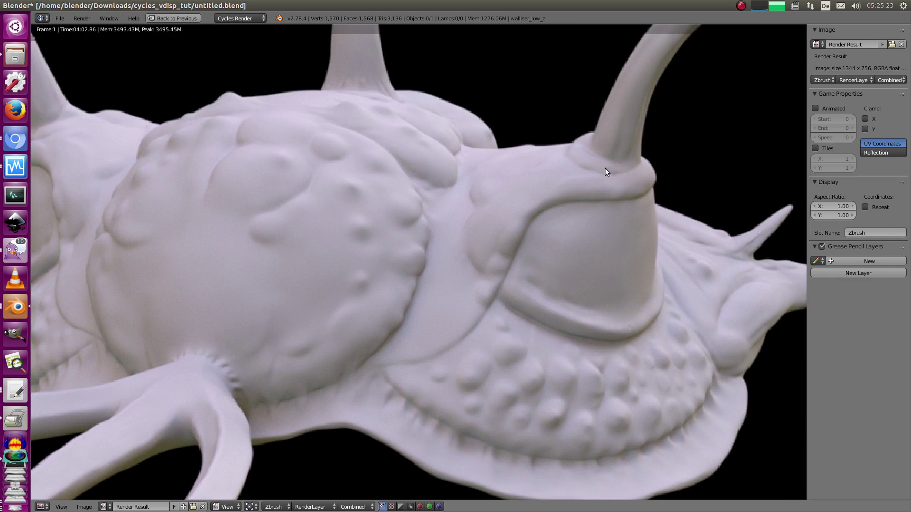
click(584, 153)
mouse_move(533, 213)
ctrl+middle_down()
mouse_move(476, 268)
mouse_move(524, 220)
ctrl+middle_up()
click(509, 241)
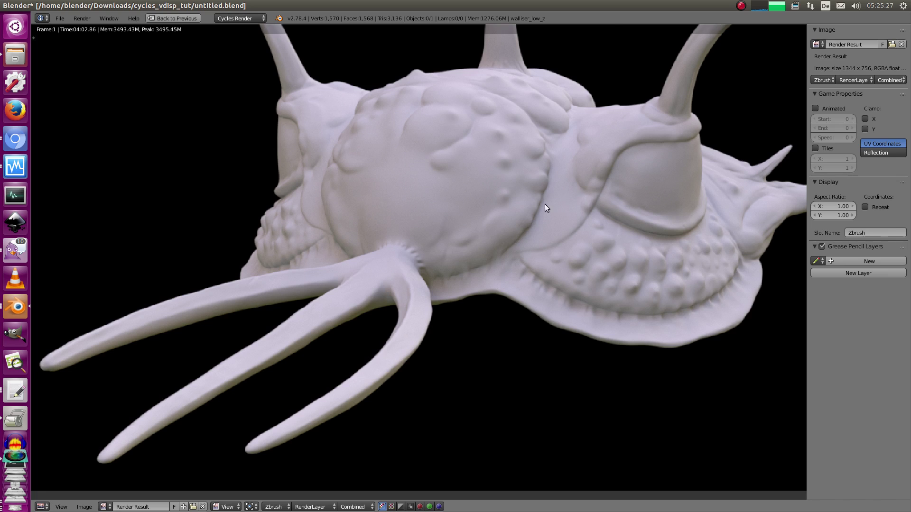
scroll(549, 213, up, 5)
middle_drag(582, 199, 528, 274)
scroll(572, 270, down, 5)
click(274, 507)
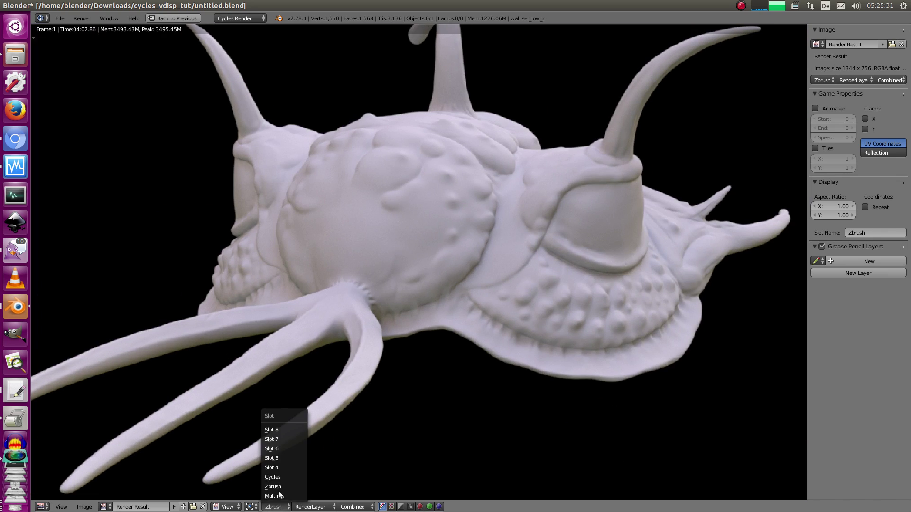
click(282, 477)
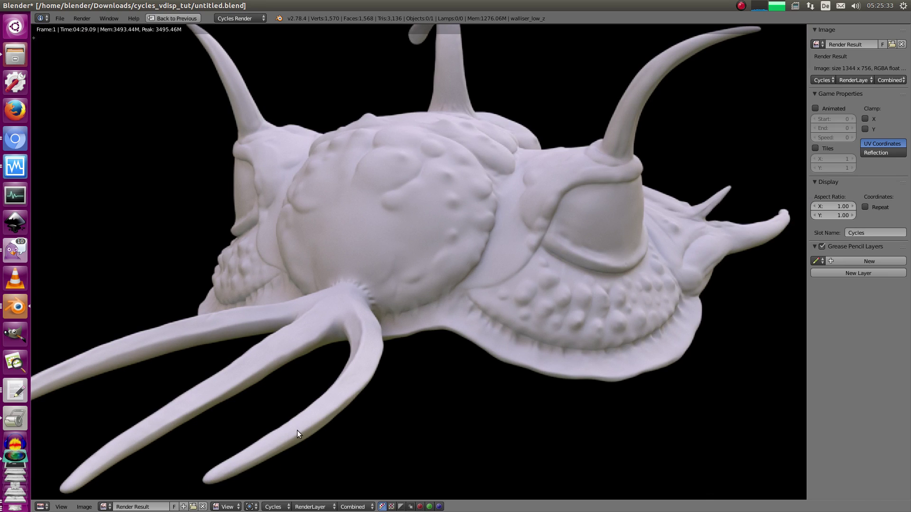
- Compare the Zbrush and Cycles render slots up close at the creased edge beside the creature's eye, ending on Cycles
scroll(471, 317, up, 10)
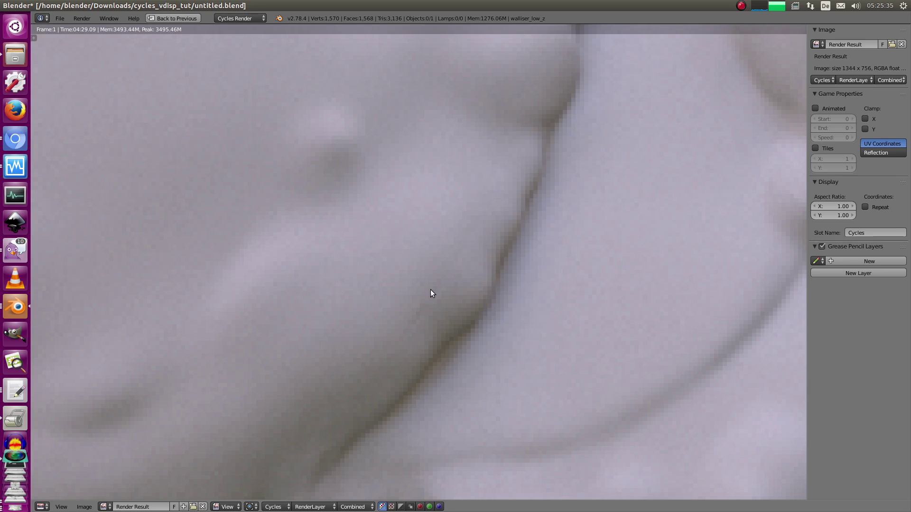
click(280, 507)
click(285, 487)
click(279, 506)
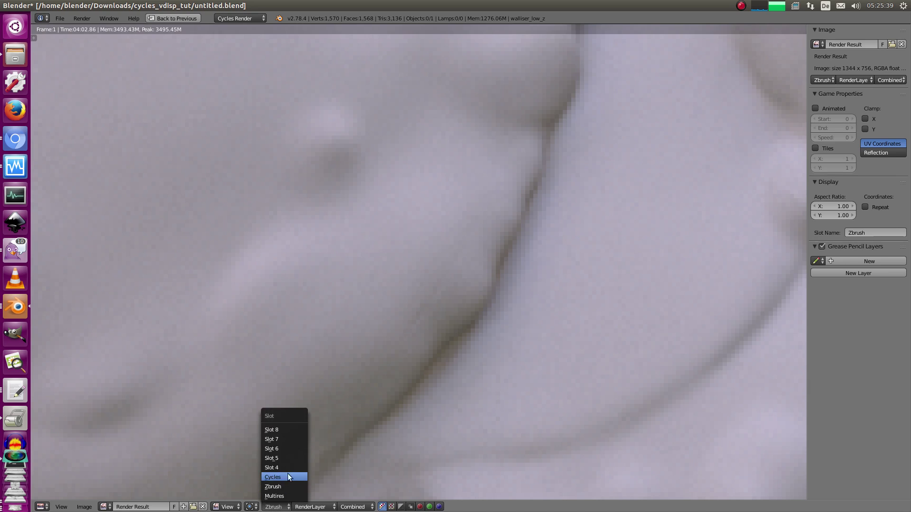
click(288, 476)
scroll(523, 193, down, 3)
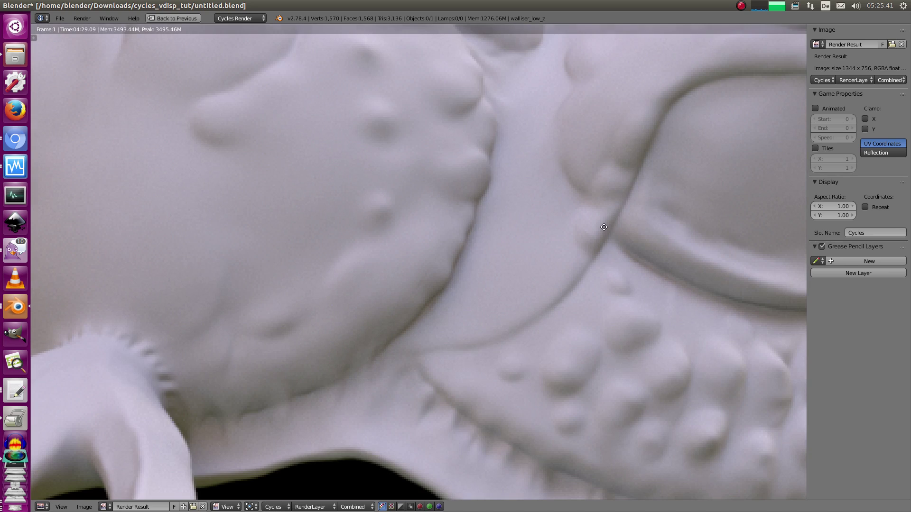
- Compare the Zbrush and Cycles slots up close at the base of the creature's horn, and restore the normal editor layout
scroll(465, 282, down, 3)
scroll(517, 210, up, 6)
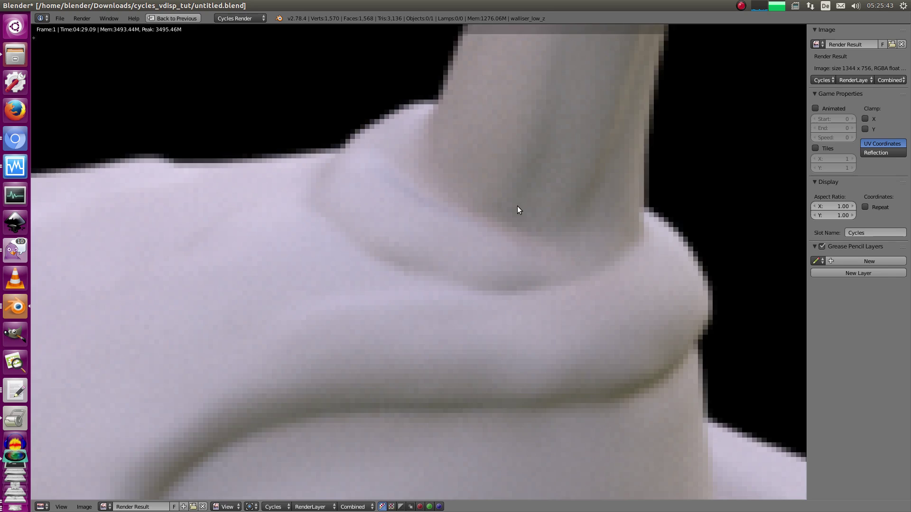
scroll(517, 200, up, 4)
click(272, 507)
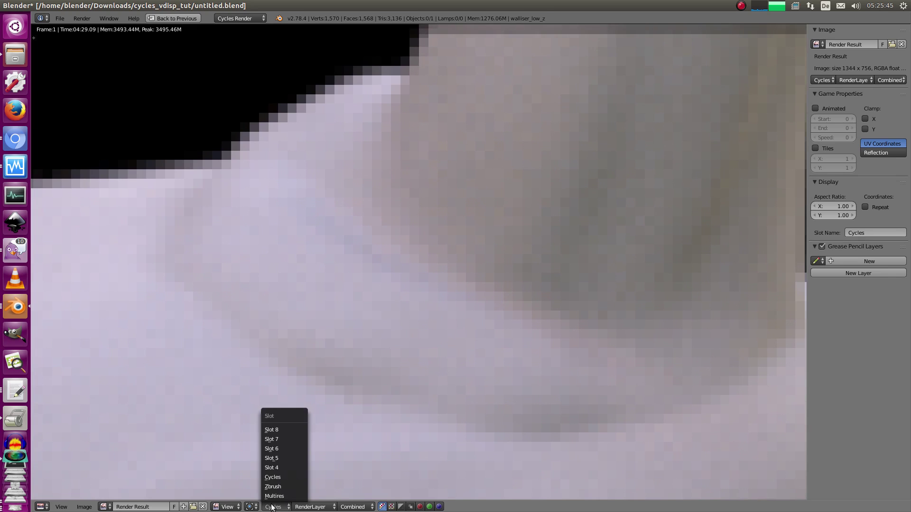
click(276, 487)
click(274, 506)
click(278, 478)
scroll(235, 412, down, 6)
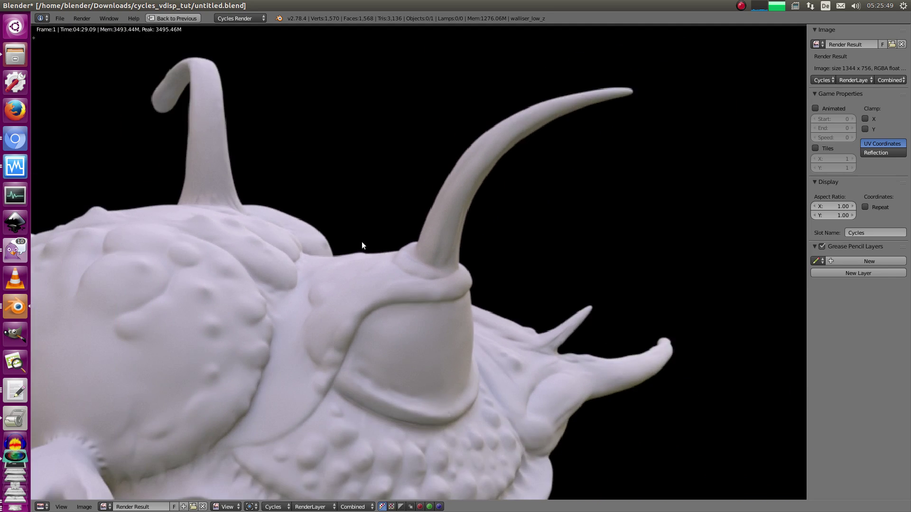
scroll(362, 245, down, 2)
key(Escape)
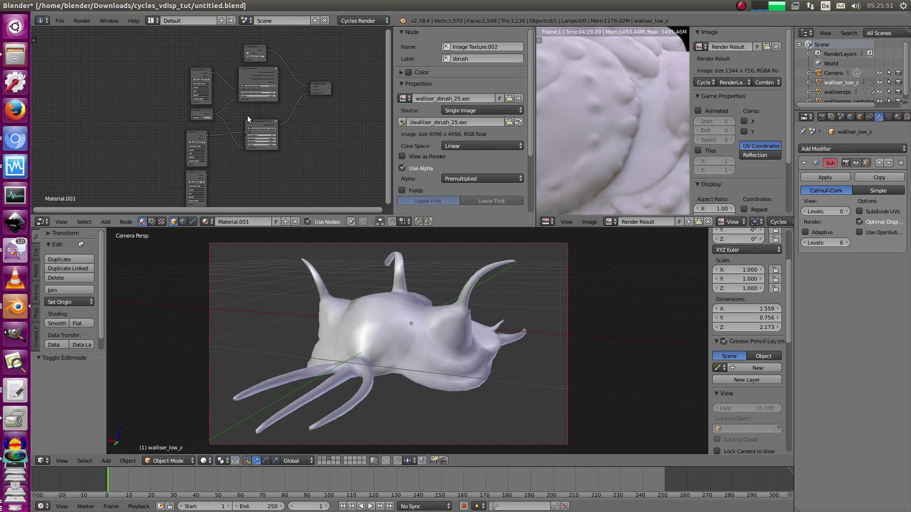
- Examine the Displacement Bake and Vector Displacement Tangent nodes of Material.001 in the enlarged node editor, and return to the full layout
key(shift+space)
scroll(246, 115, up, 5)
drag(634, 129, 646, 195)
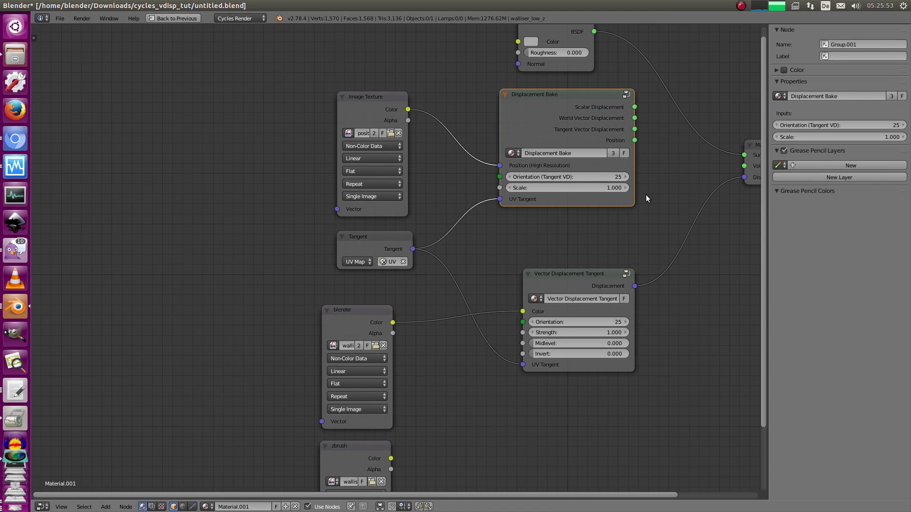
middle_drag(624, 135, 527, 123)
middle_drag(483, 268, 481, 246)
middle_drag(457, 274, 439, 286)
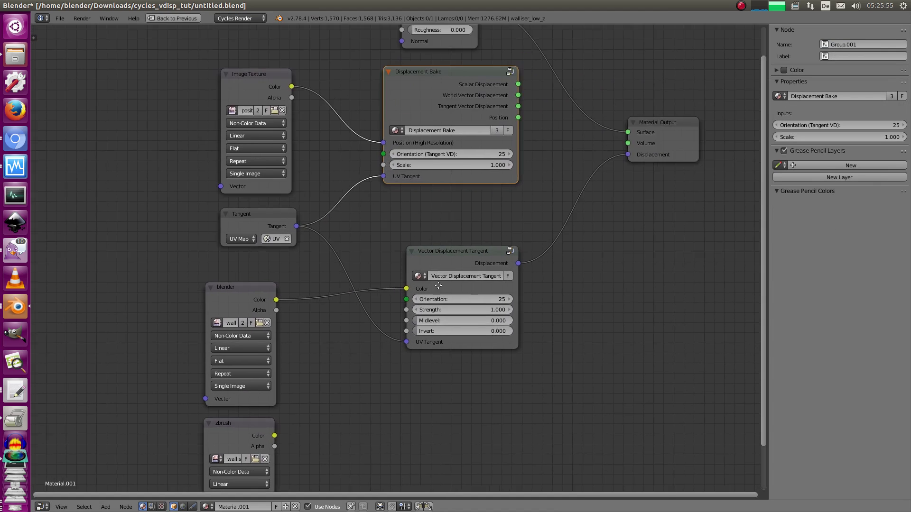
scroll(455, 273, down, 3)
key(ctrl+space)
shift+middle_drag(508, 300, 451, 295)
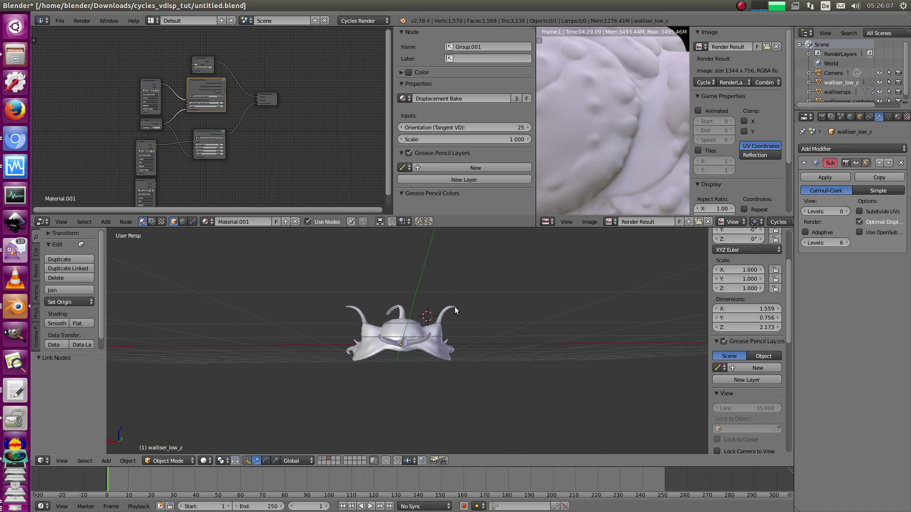